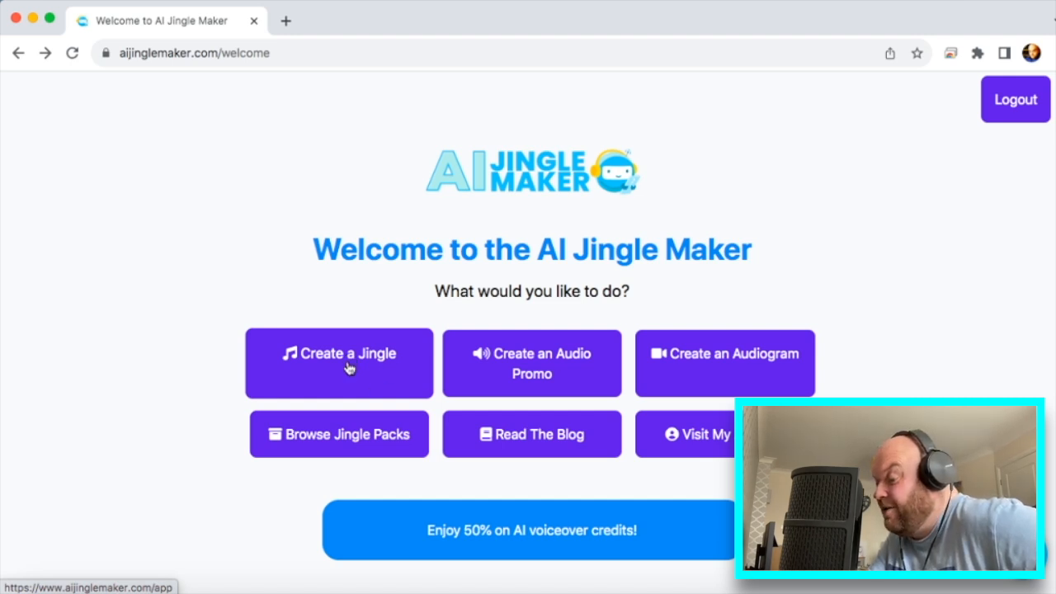
# - Start creating a jingle and open its voiceover options to check the available AI voiceover credits
pyautogui.click(350, 368)
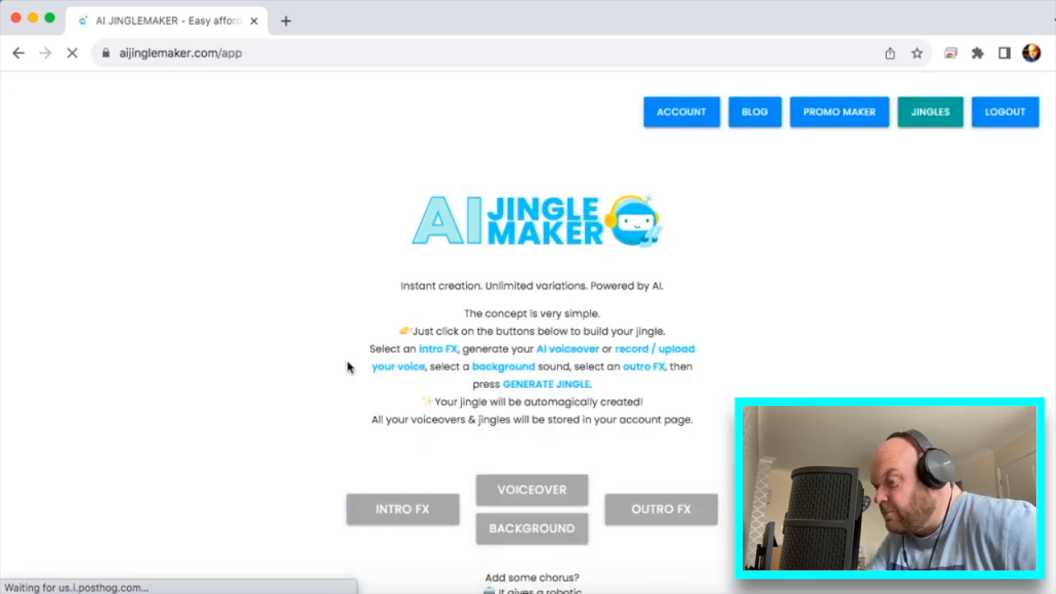
pyautogui.scroll(-3, 350, 367)
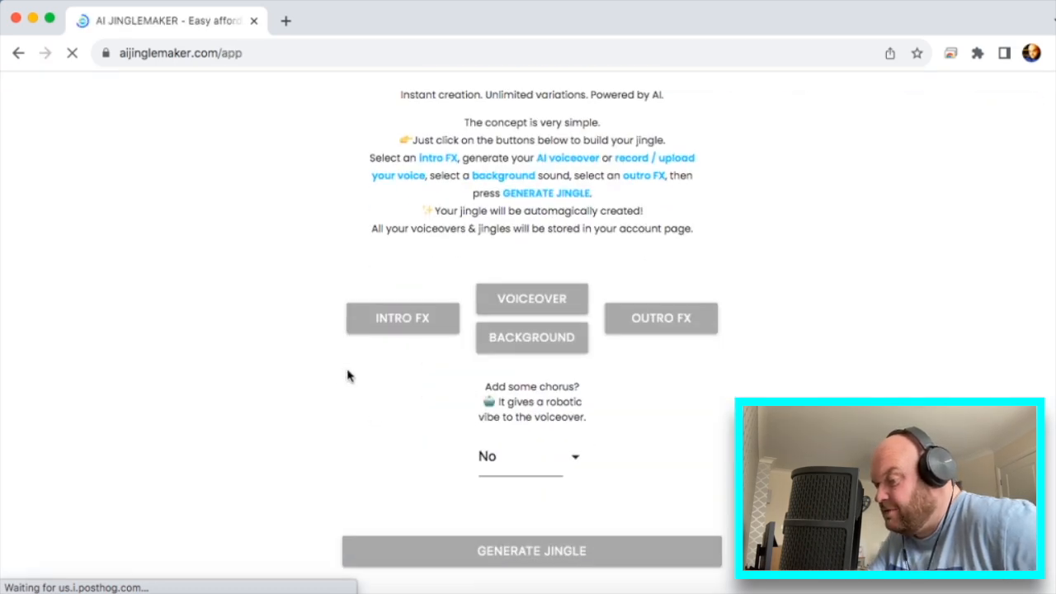
pyautogui.scroll(1, 349, 372)
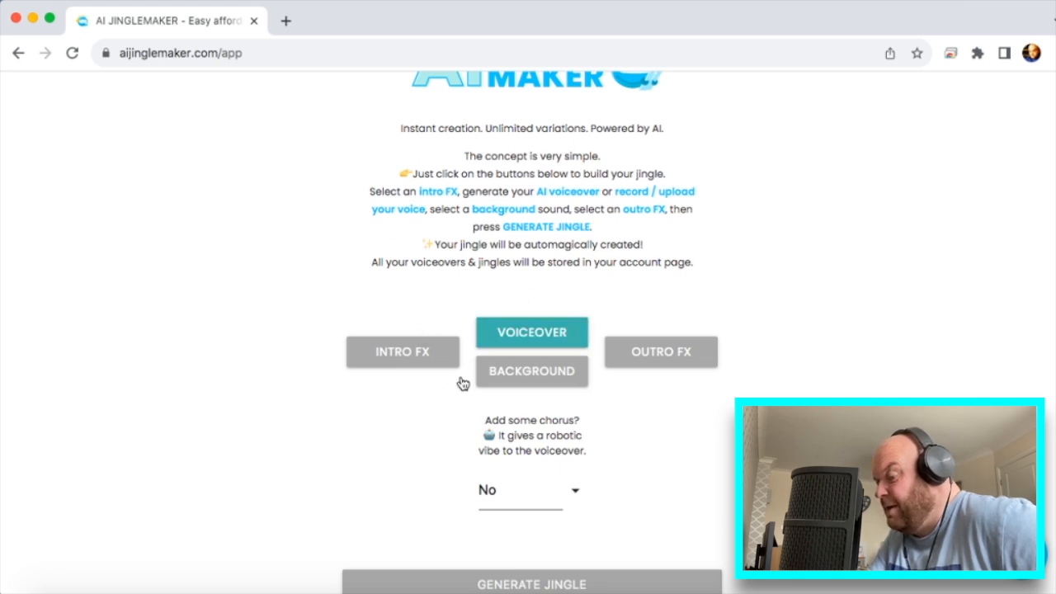
pyautogui.click(534, 339)
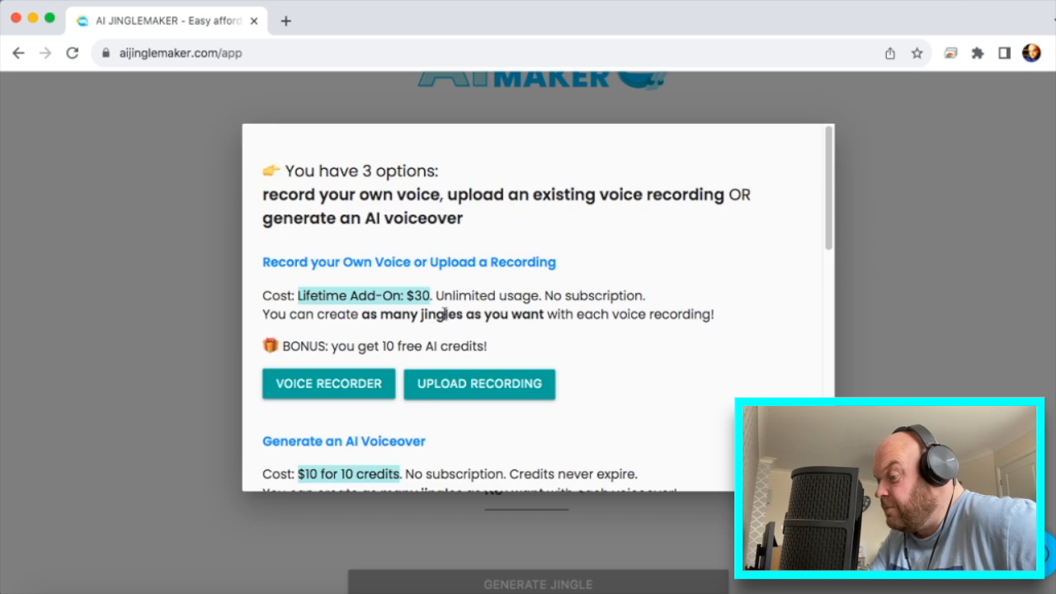
pyautogui.scroll(-5, 446, 315)
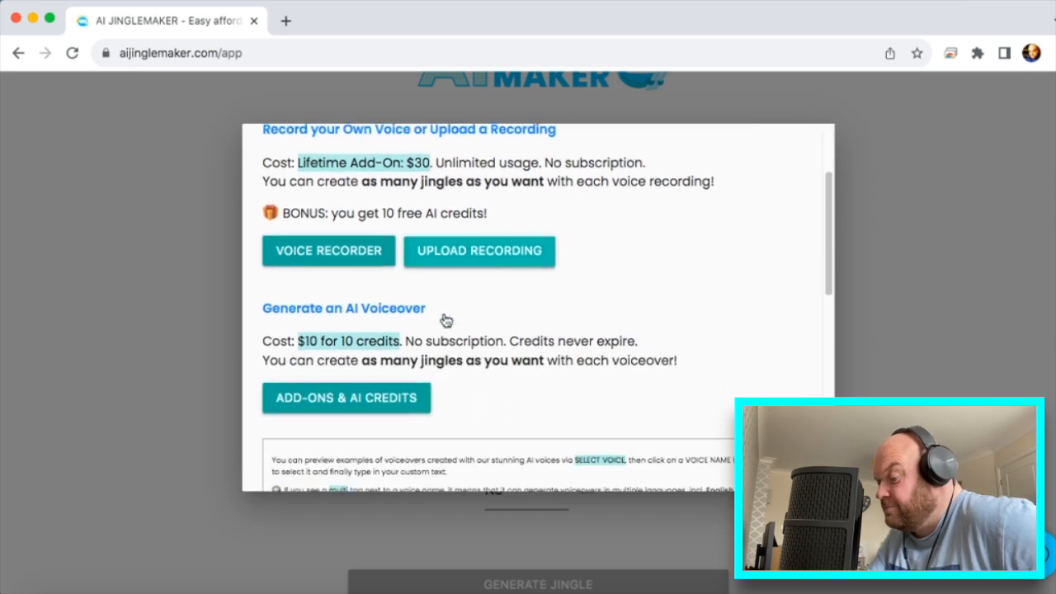
pyautogui.scroll(-7, 446, 320)
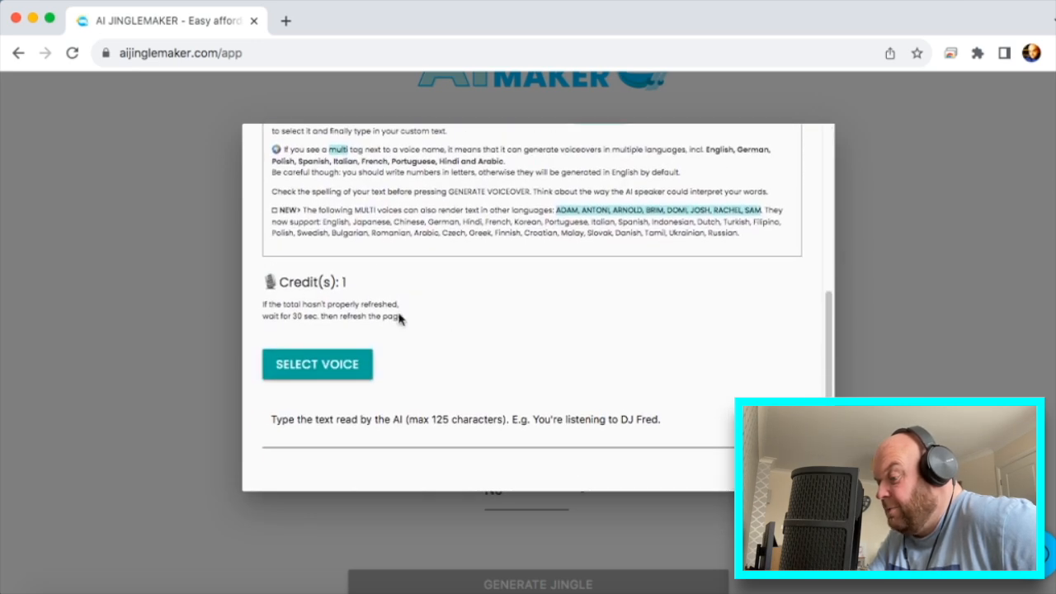
pyautogui.moveTo(285, 283); pyautogui.dragTo(364, 290)
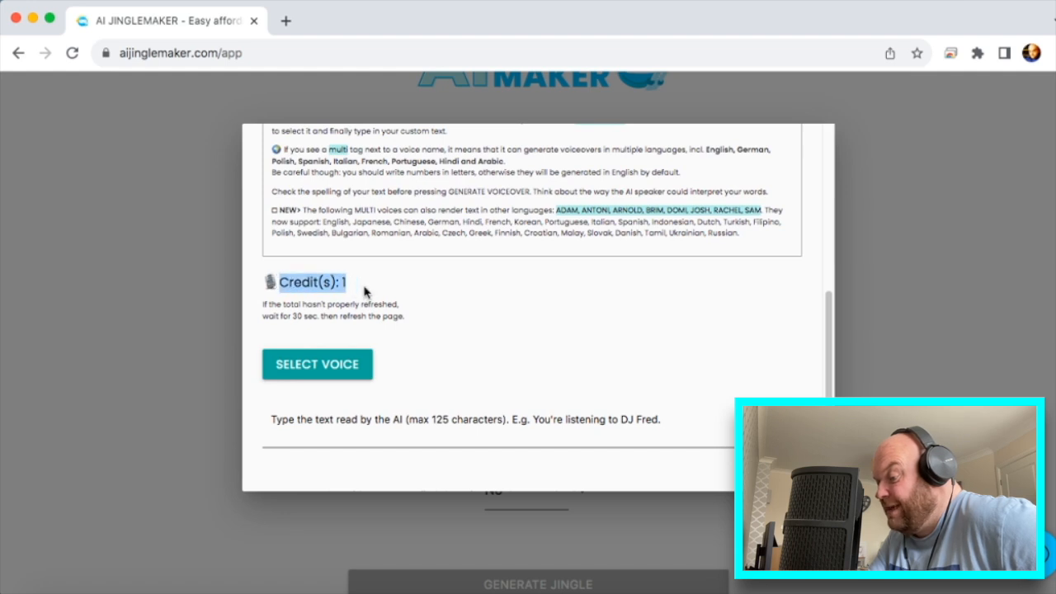
pyautogui.click(367, 291)
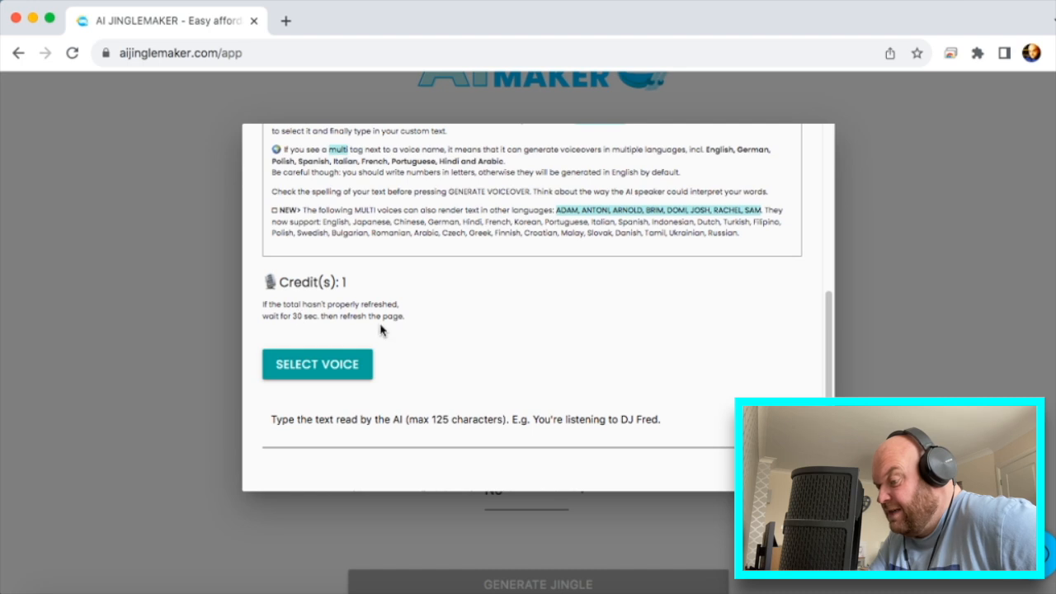
pyautogui.scroll(-3, 419, 325)
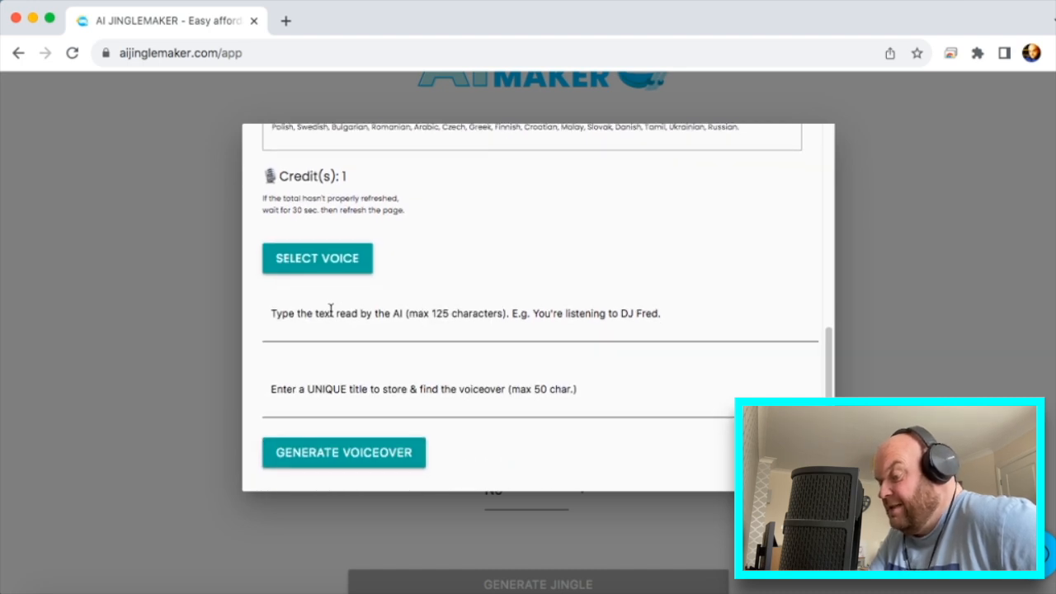
# - Open the AI voice choices and preview the Charlie, Callum, Harry and Josh voices
pyautogui.click(331, 270)
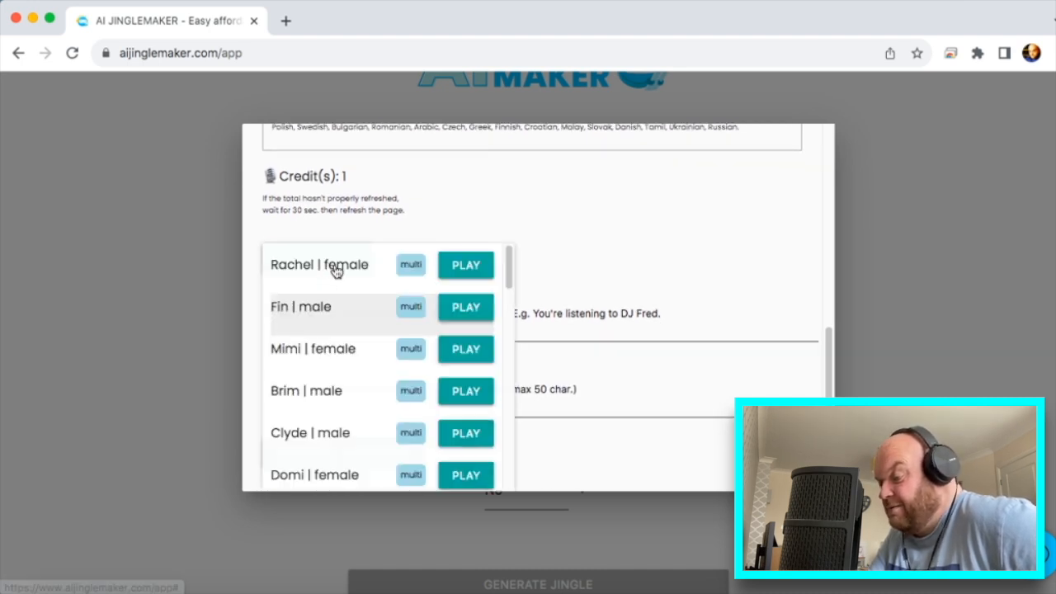
pyautogui.scroll(-4, 361, 343)
pyautogui.click(450, 406)
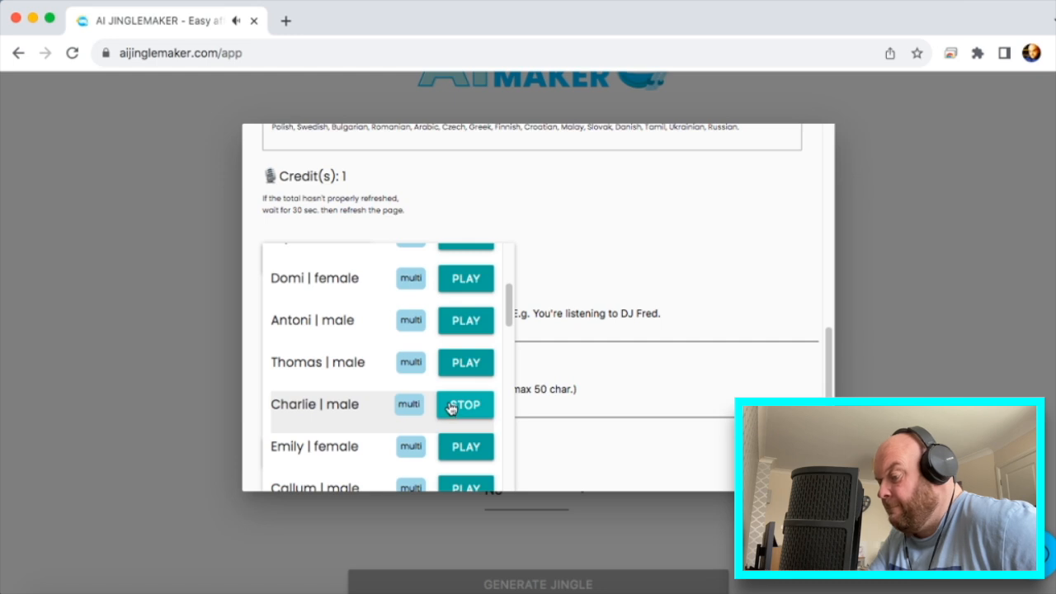
pyautogui.click(449, 407)
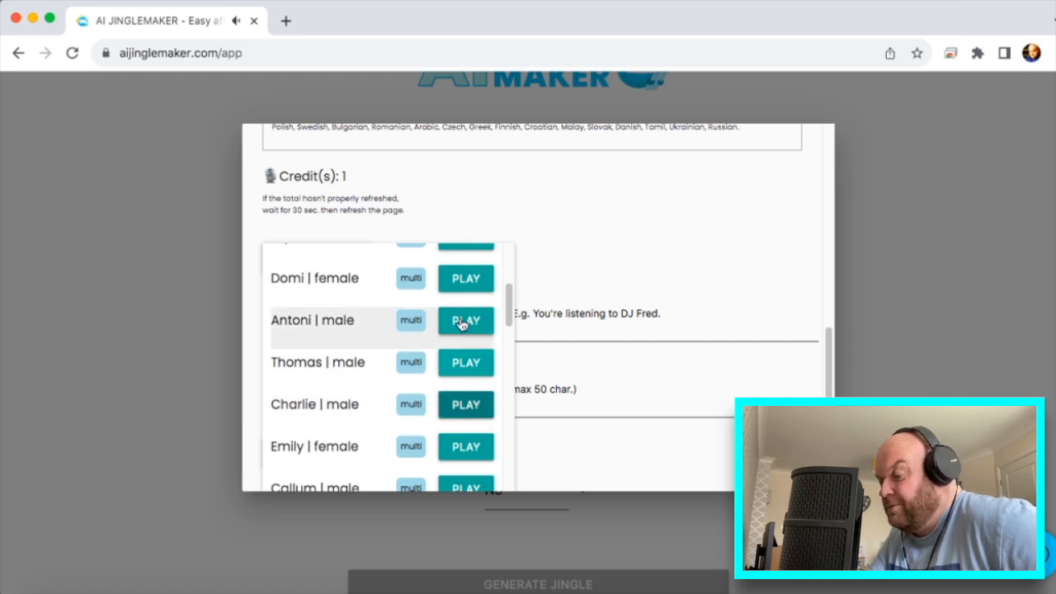
pyautogui.scroll(-2, 446, 363)
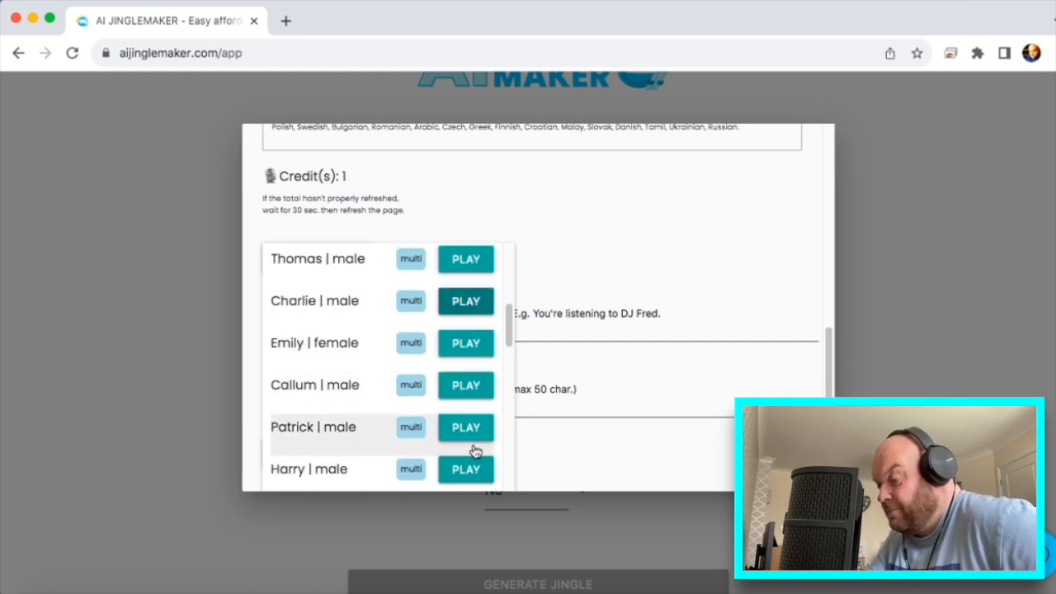
pyautogui.click(477, 387)
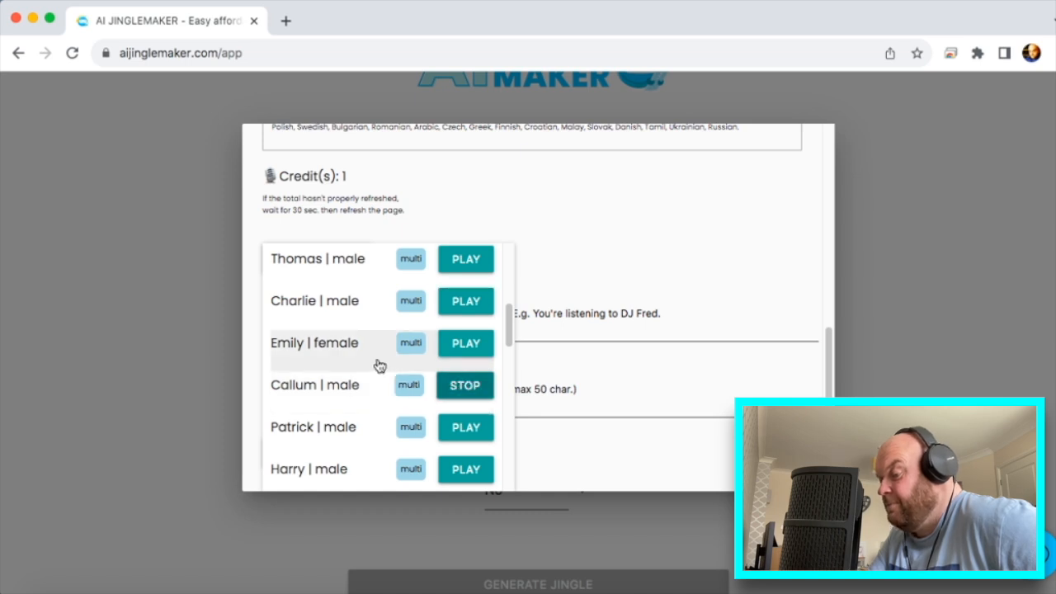
pyautogui.scroll(-3, 367, 373)
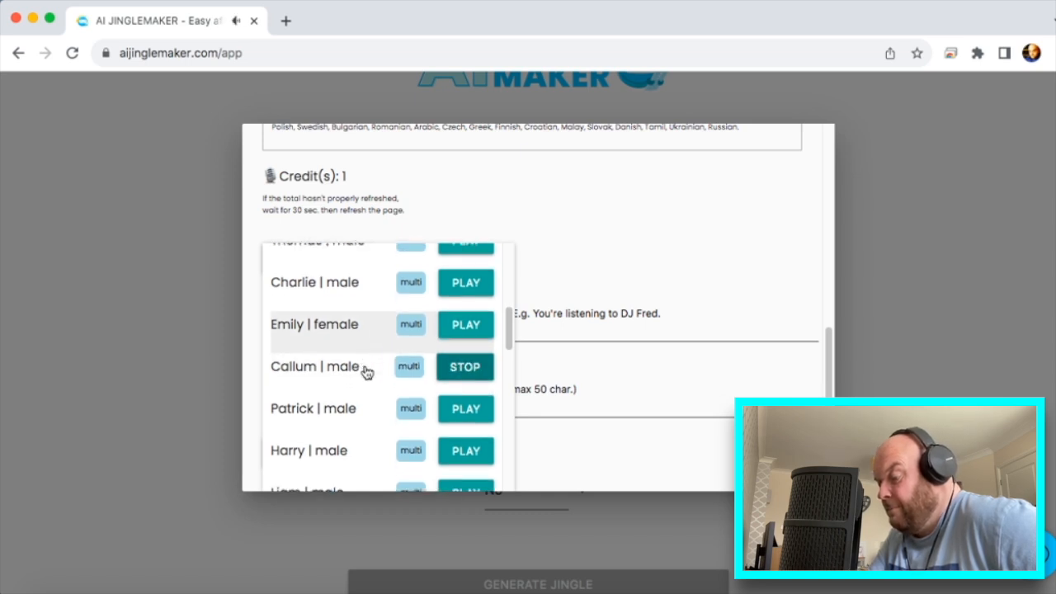
pyautogui.click(478, 365)
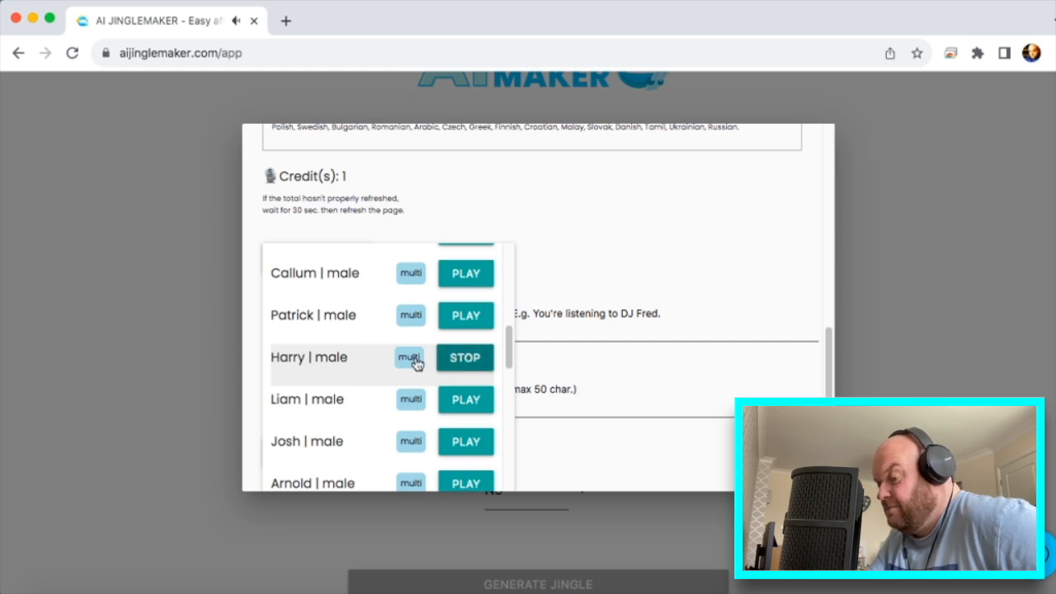
pyautogui.click(464, 443)
# - Preview the James, Michael and Freya voices, and close the voice list without choosing one
pyautogui.scroll(-2, 397, 360)
pyautogui.scroll(-1, 426, 391)
pyautogui.scroll(-2, 438, 408)
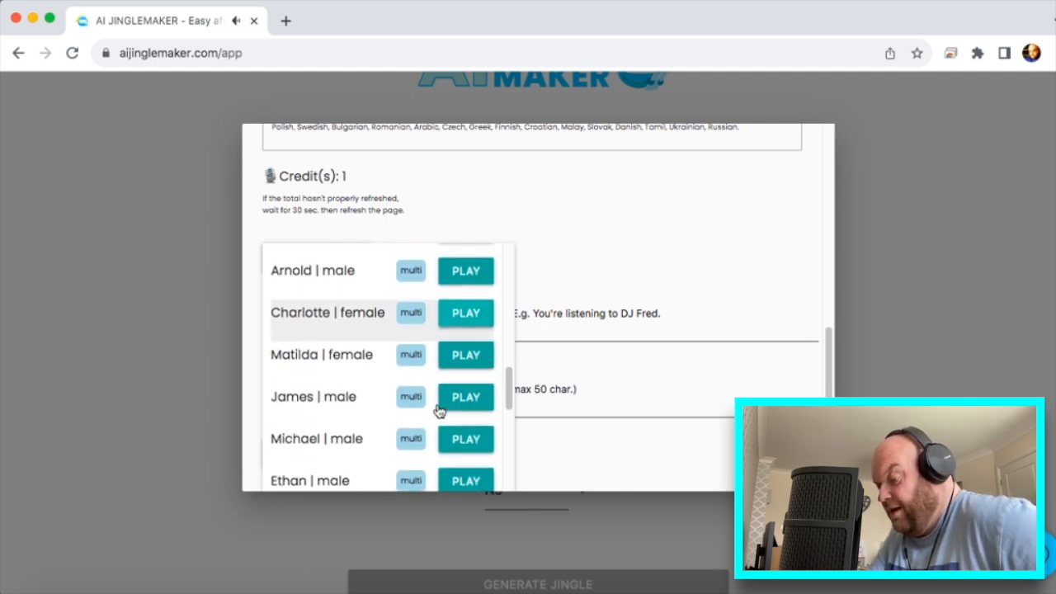
pyautogui.click(459, 387)
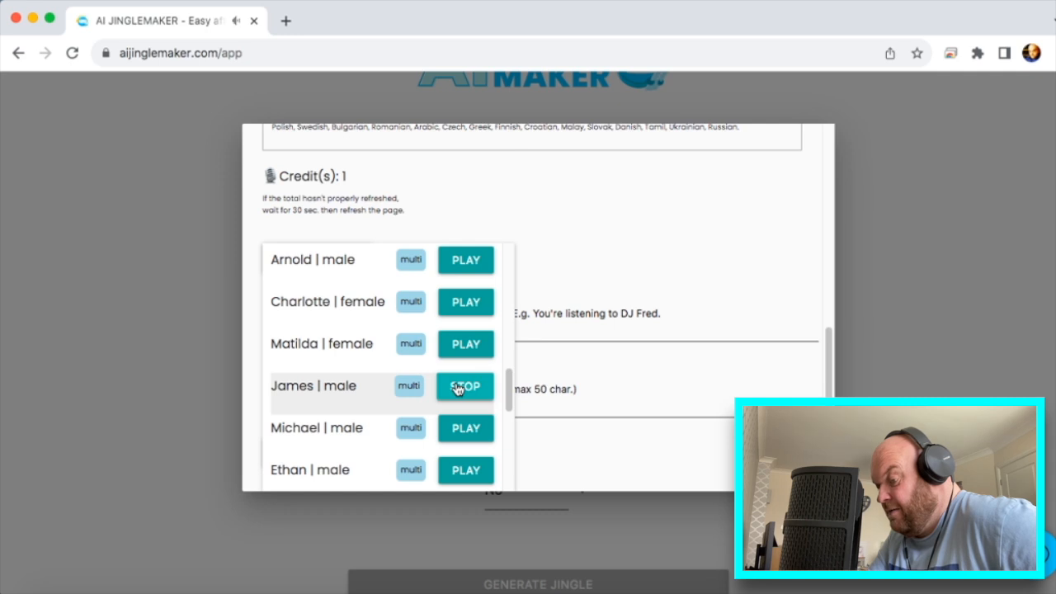
pyautogui.click(465, 390)
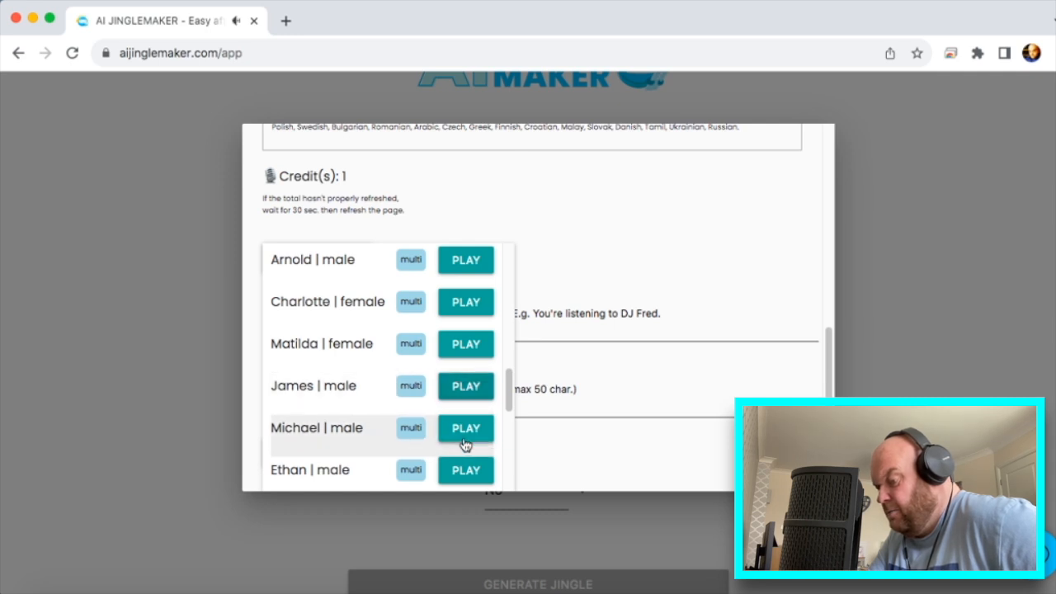
pyautogui.click(466, 431)
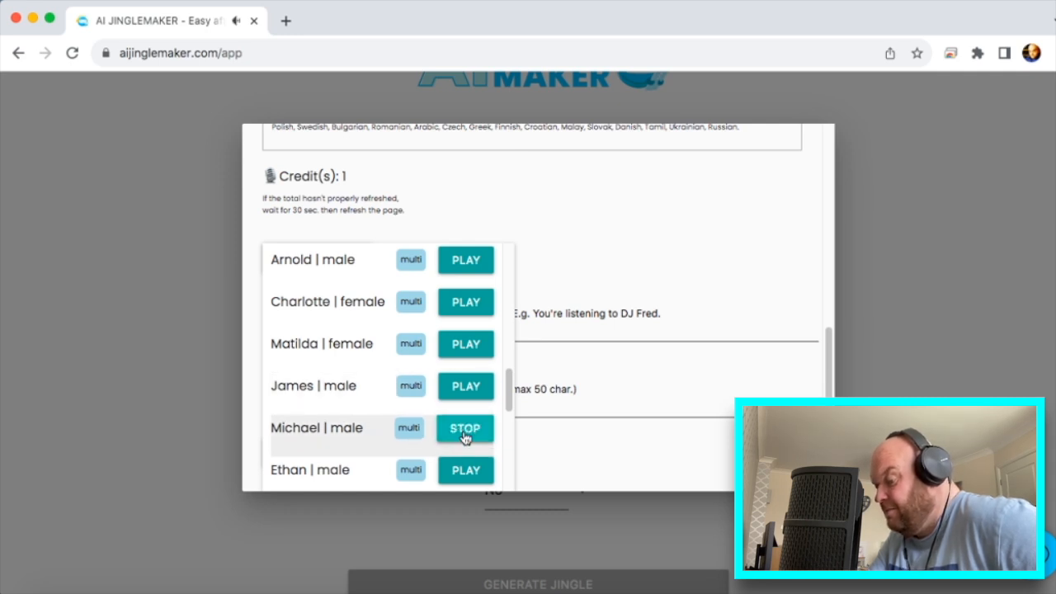
pyautogui.scroll(-6, 370, 405)
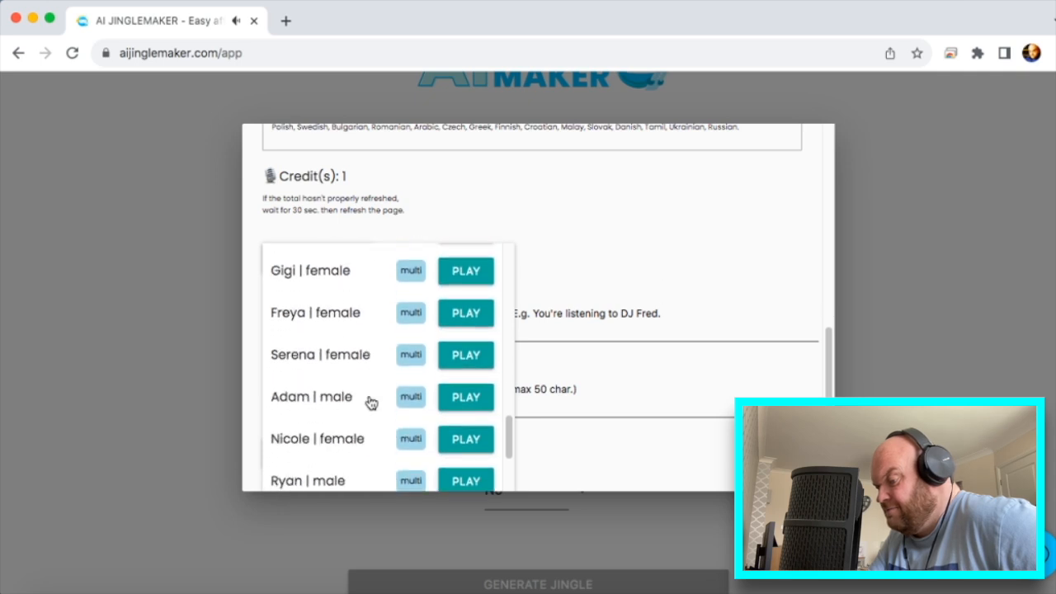
pyautogui.click(457, 321)
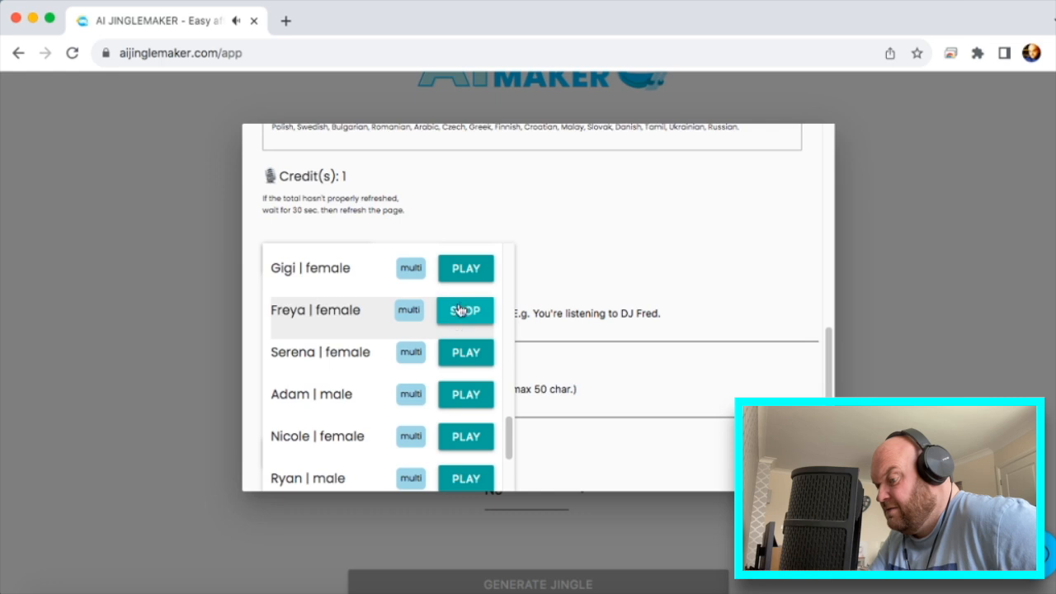
pyautogui.click(556, 331)
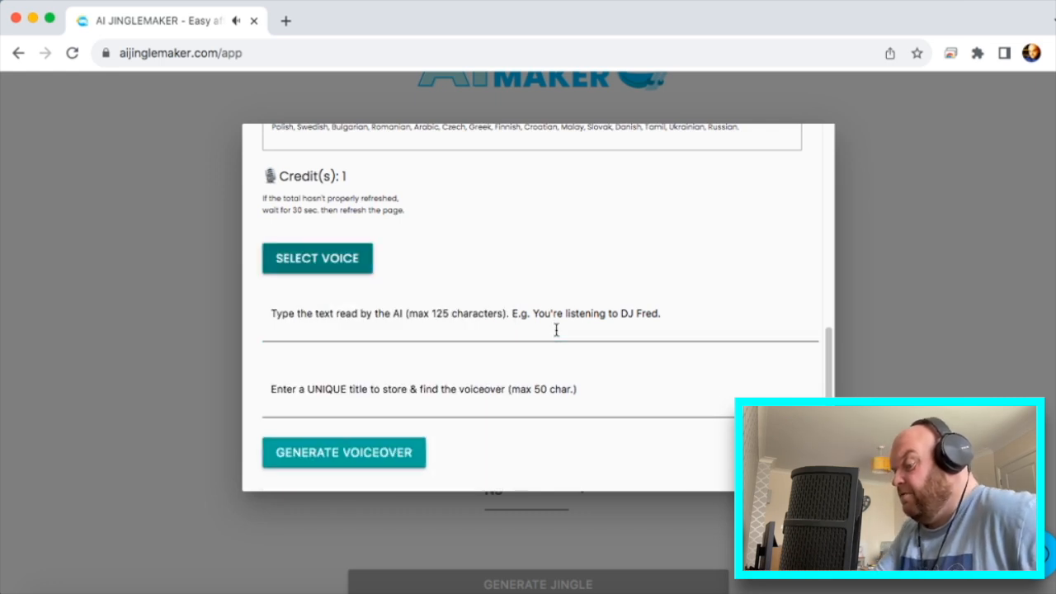
# - Enter "You are listening to Radio La La Make Some Noice on YouTube" as the voiceover text, reusing the suggested earlier entry
pyautogui.click(541, 324)
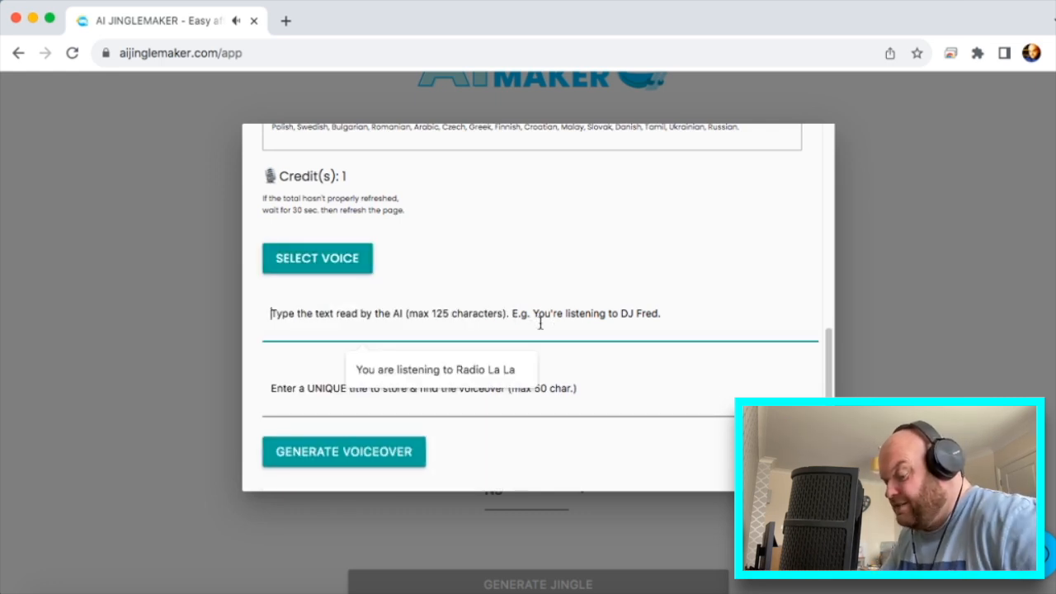
pyautogui.click(513, 356)
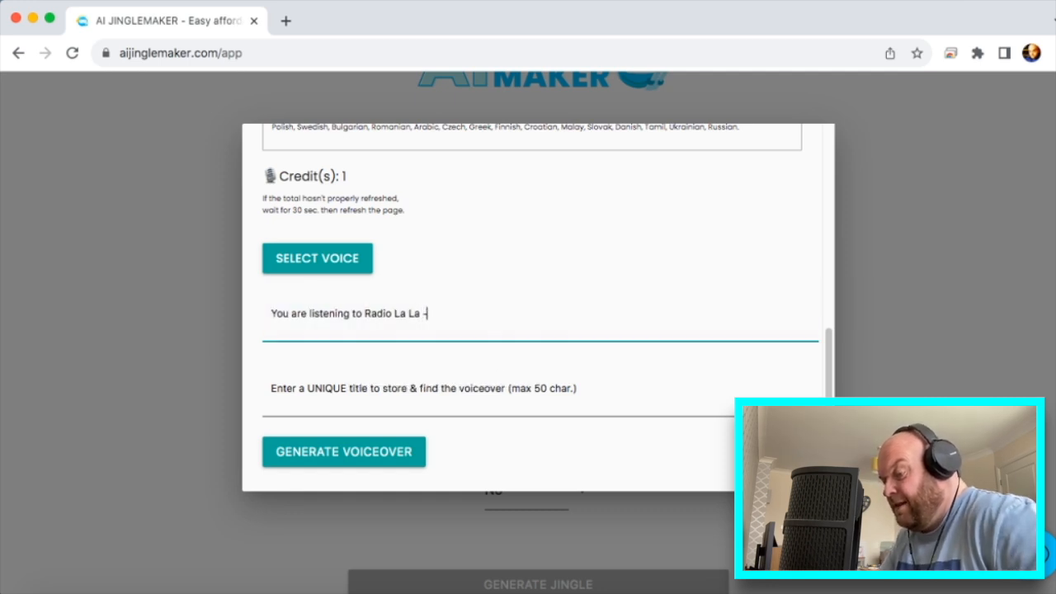
pyautogui.write('Make Some Noice')
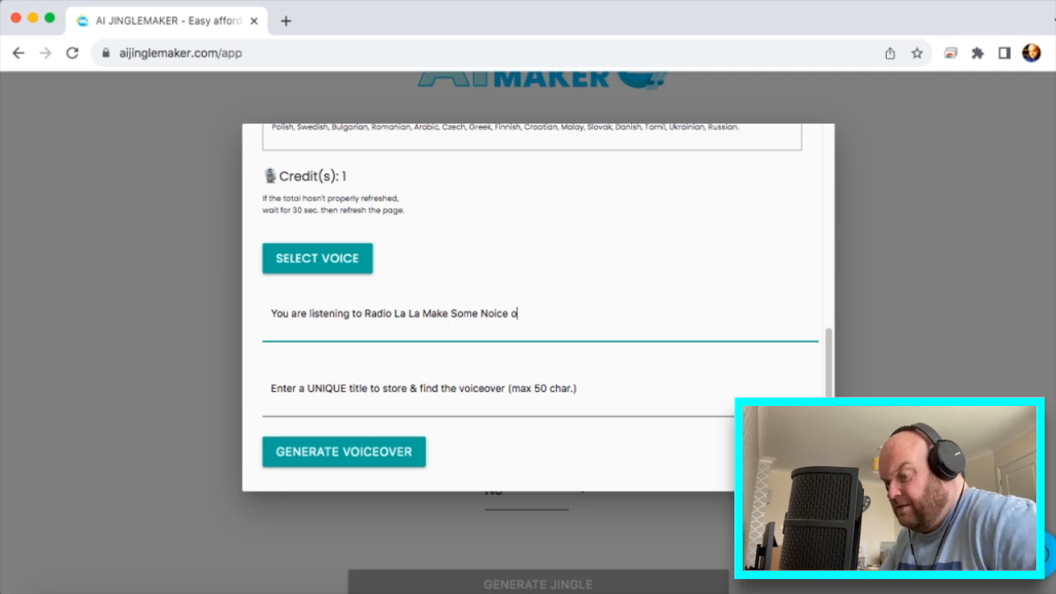
pyautogui.write('on YouTube')
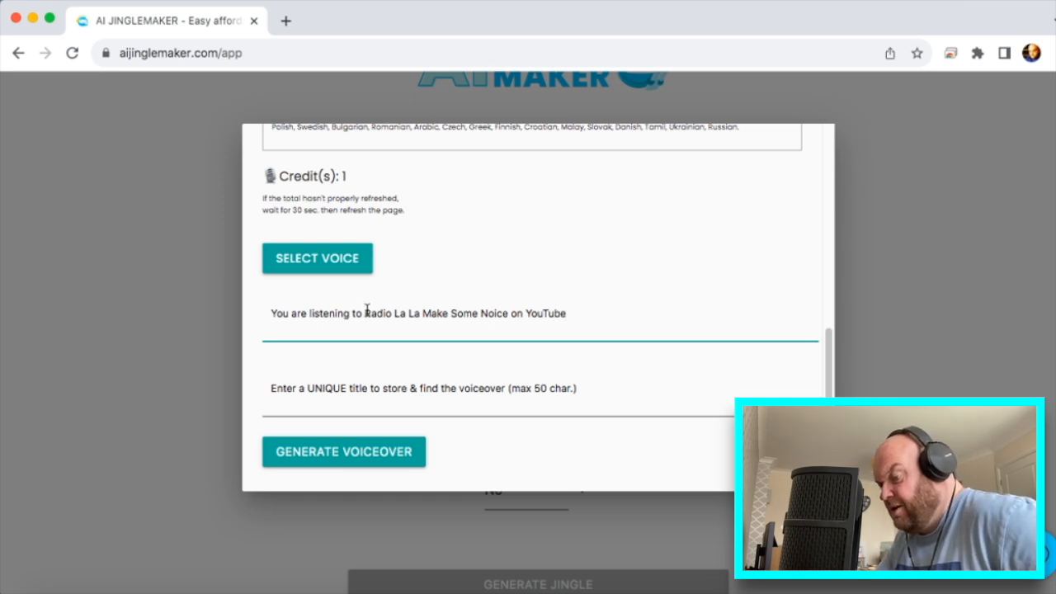
# - Revise the voiceover text to "You are watch to Make Some Noice on YouTube" and title the voiceover "Make Some Noice"
pyautogui.moveTo(365, 312); pyautogui.dragTo(425, 316)
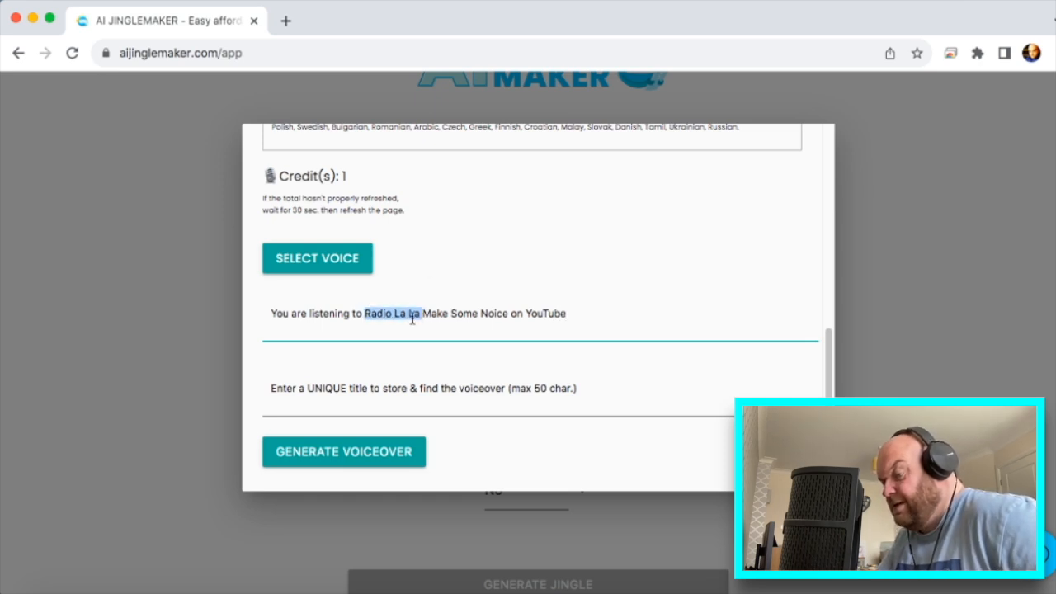
pyautogui.press('BackSpace')
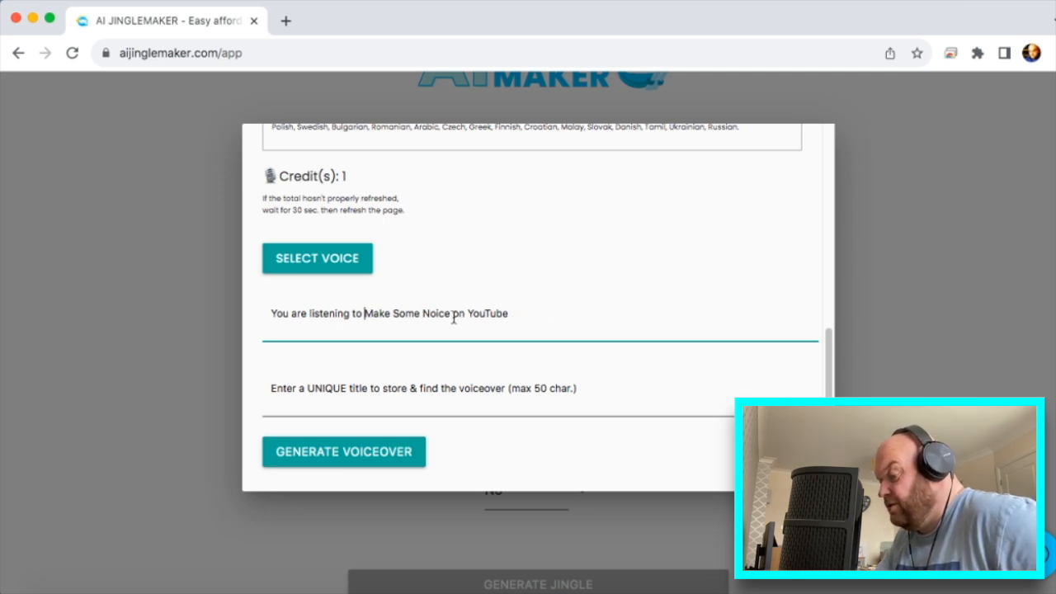
pyautogui.moveTo(349, 313); pyautogui.dragTo(312, 312)
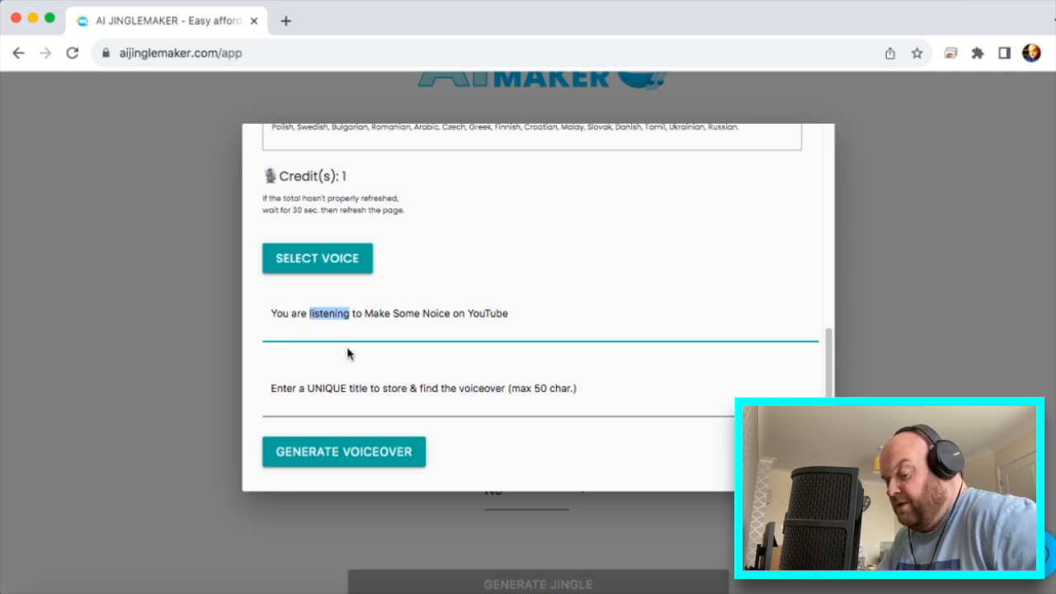
pyautogui.write('watch')
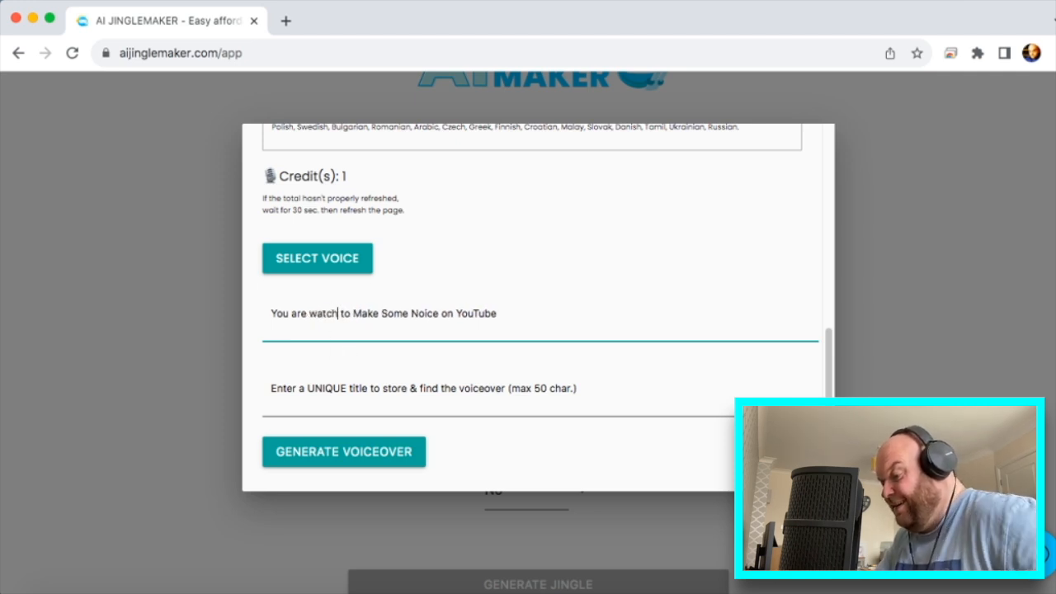
pyautogui.click(372, 400)
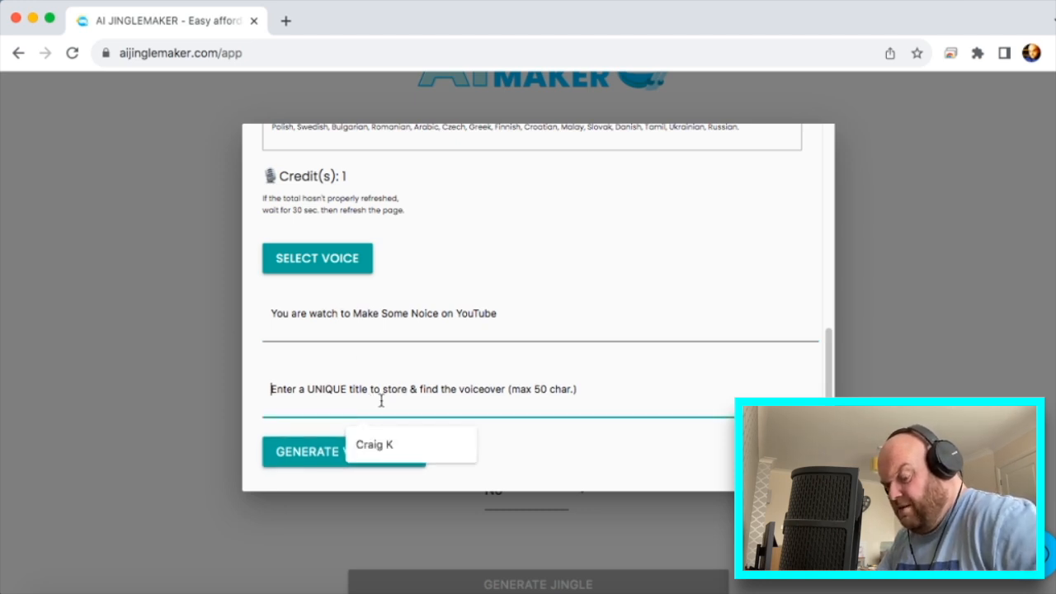
pyautogui.write('Make Some Noice')
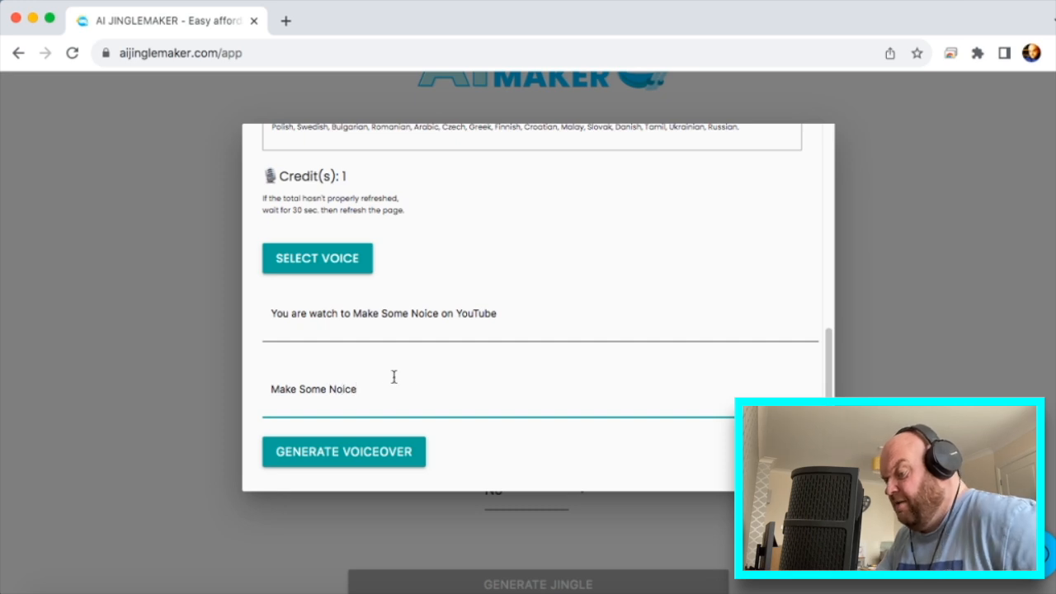
# - Correct the voiceover text to read "You are watching Make Some Noice on YouTube"
pyautogui.click(340, 326)
pyautogui.write('ing')
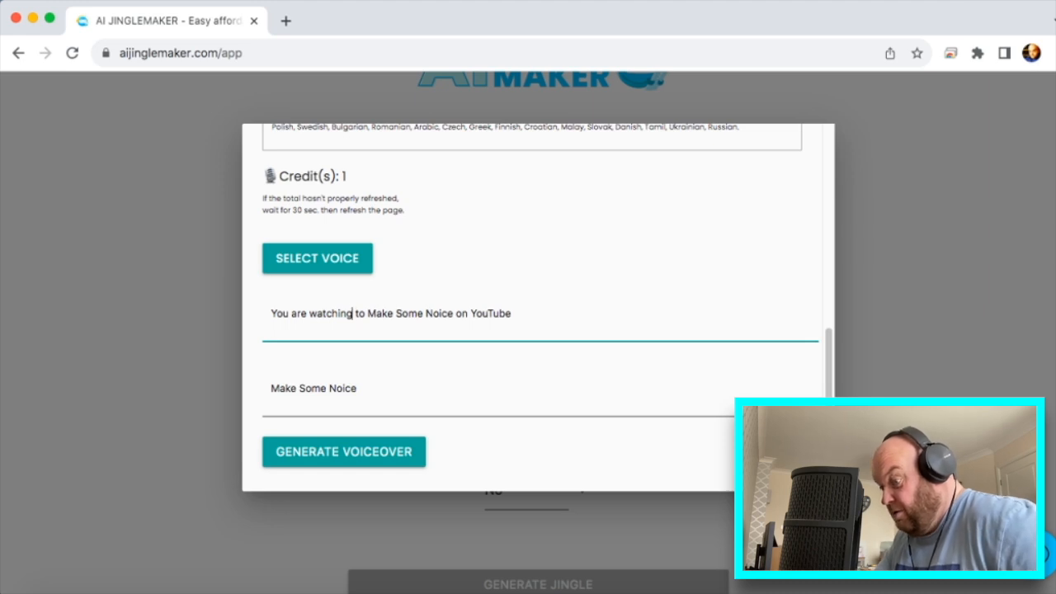
pyautogui.press('Delete')
pyautogui.press('Delete')
pyautogui.press('Delete')
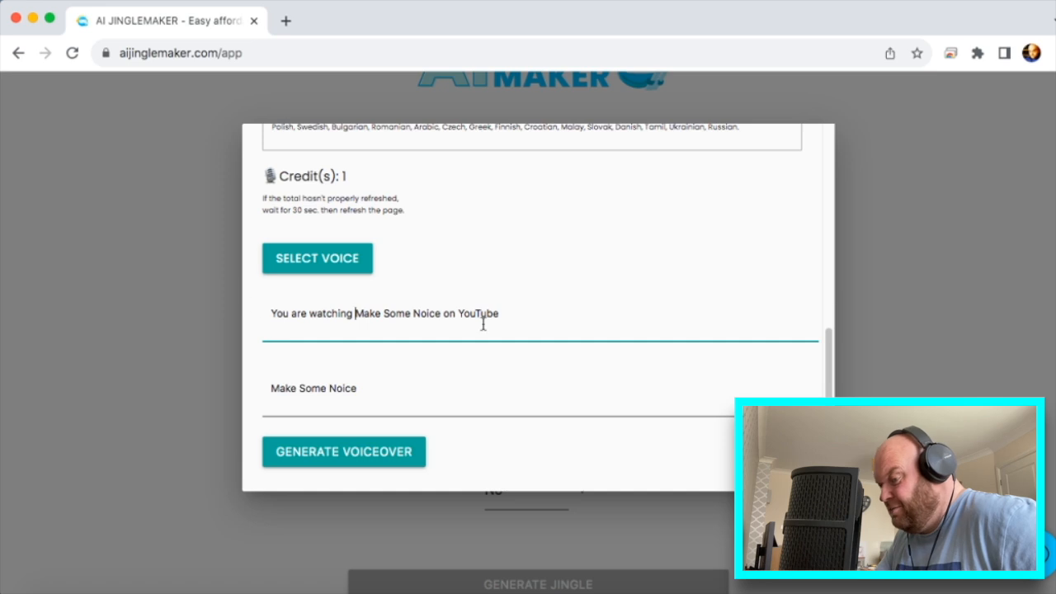
# - Correct "Noice" to "Noise" in the voiceover text and append "with" followed by the presenter's name
pyautogui.click(437, 314)
pyautogui.press('BackSpace')
pyautogui.write('s')
pyautogui.click(560, 319)
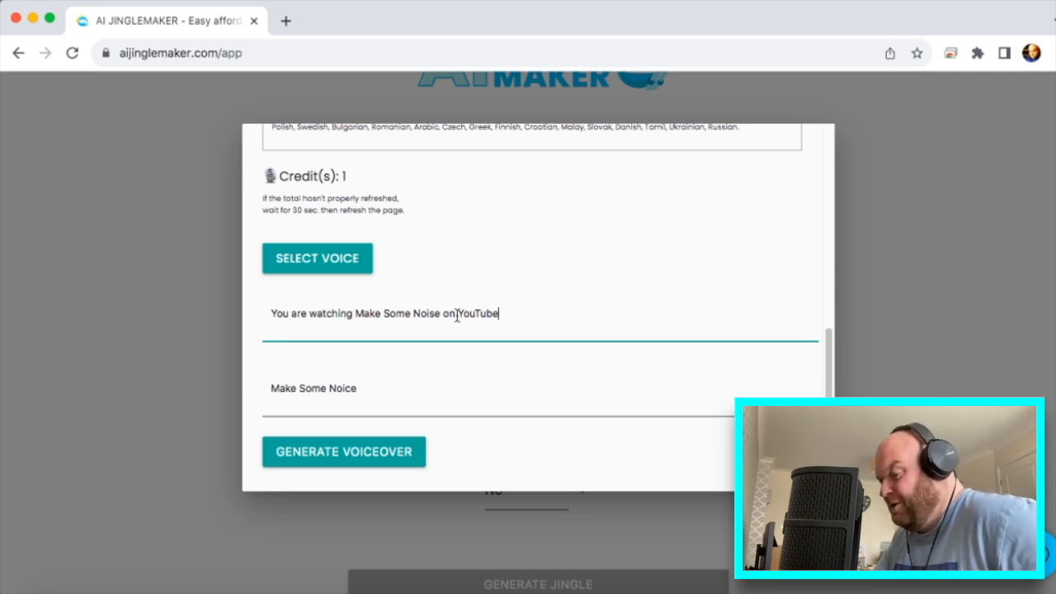
pyautogui.scroll(-1, 491, 337)
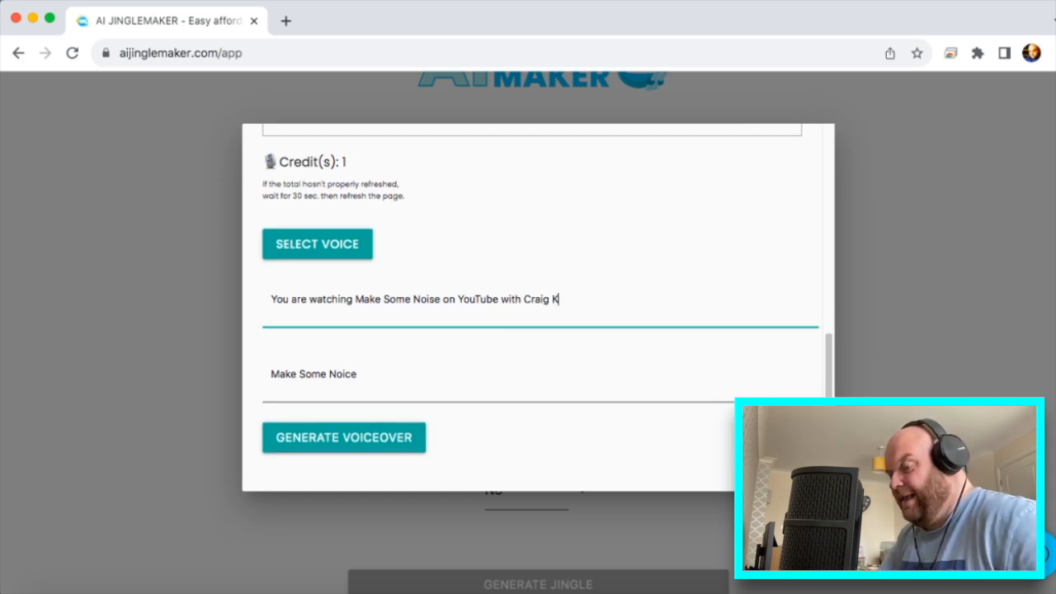
# - Try to generate the voiceover without a chosen voice
pyautogui.click(366, 444)
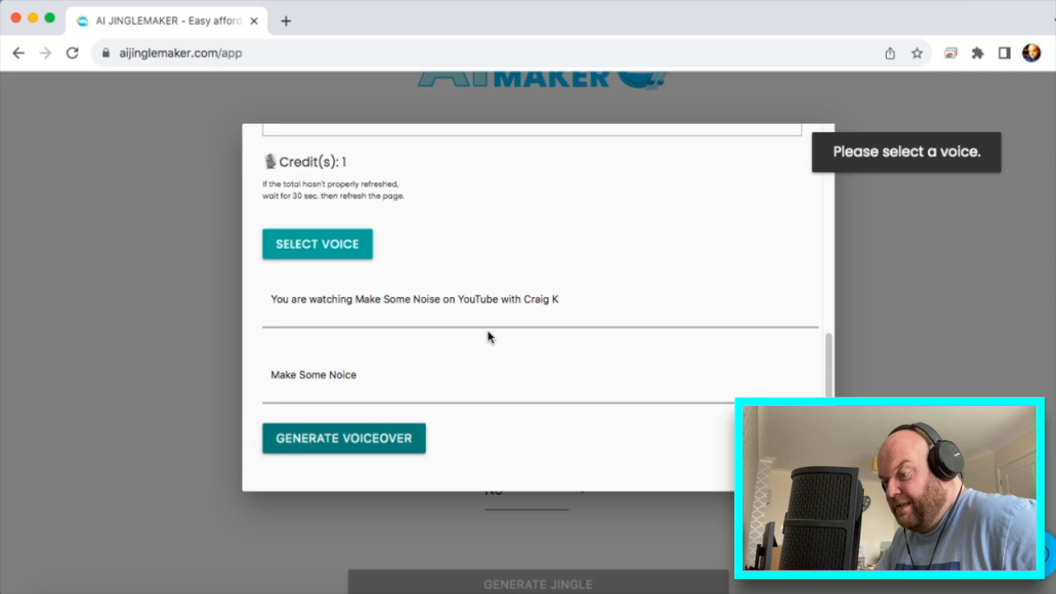
pyautogui.scroll(10, 487, 330)
pyautogui.scroll(-10, 477, 313)
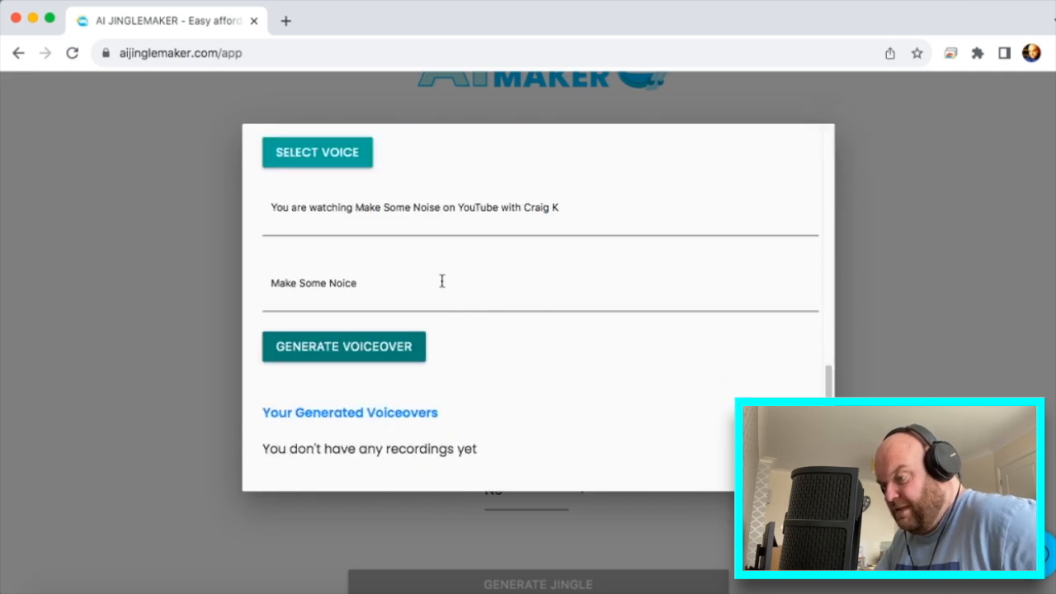
# - Preview the Glinda, Nicole, Freya and Serena voices, and choose Freya for the voiceover
pyautogui.click(350, 162)
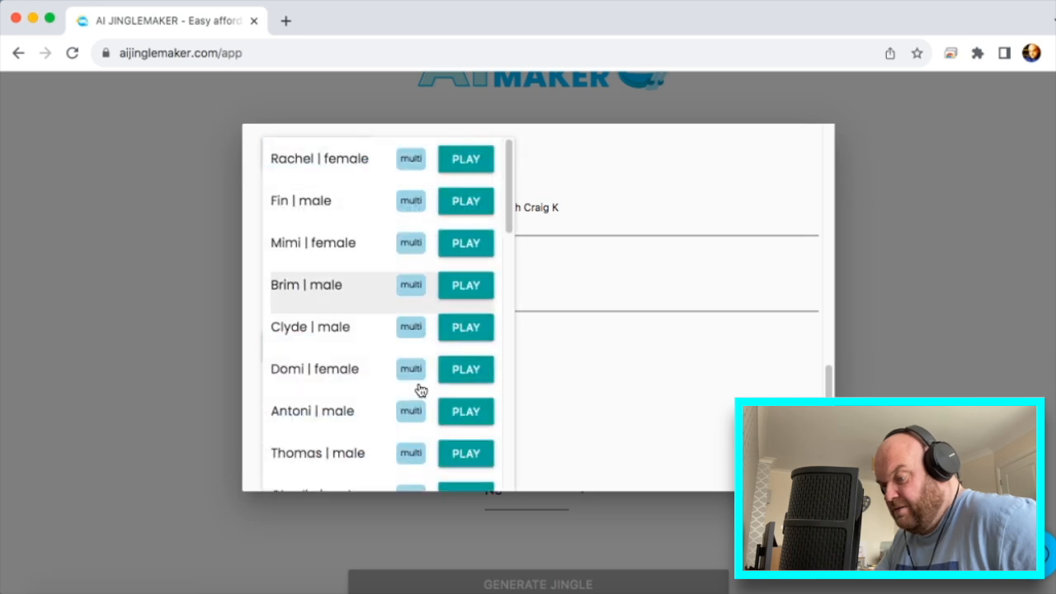
pyautogui.scroll(-5, 405, 357)
pyautogui.scroll(-5, 405, 421)
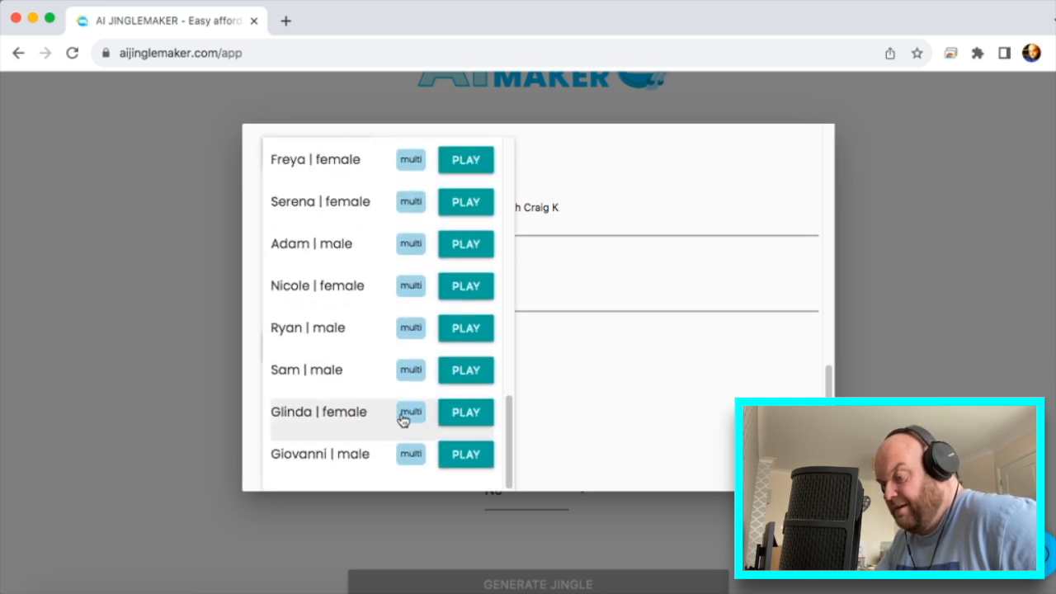
pyautogui.click(476, 413)
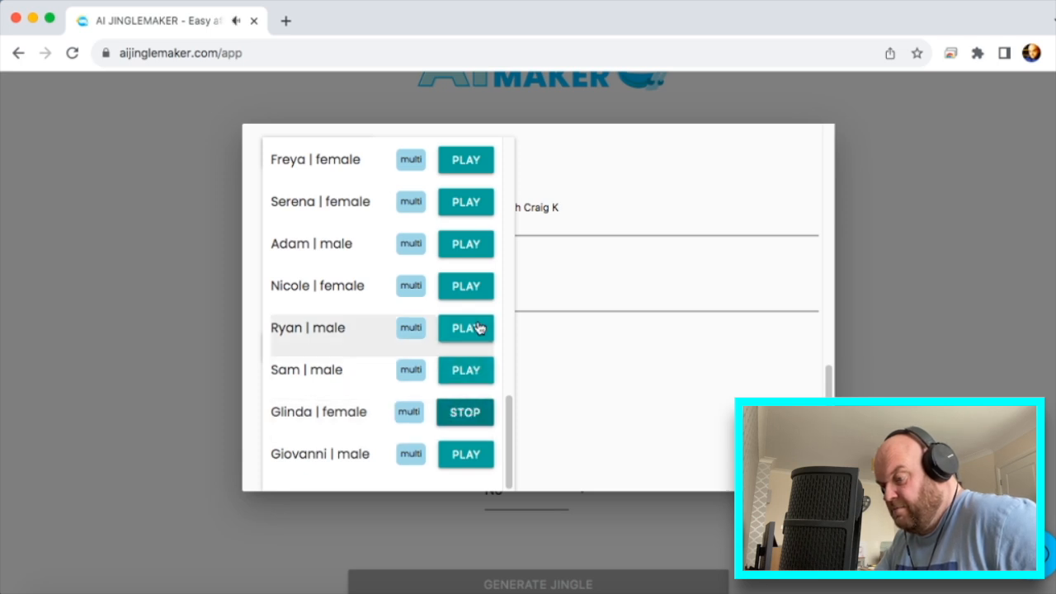
pyautogui.click(468, 289)
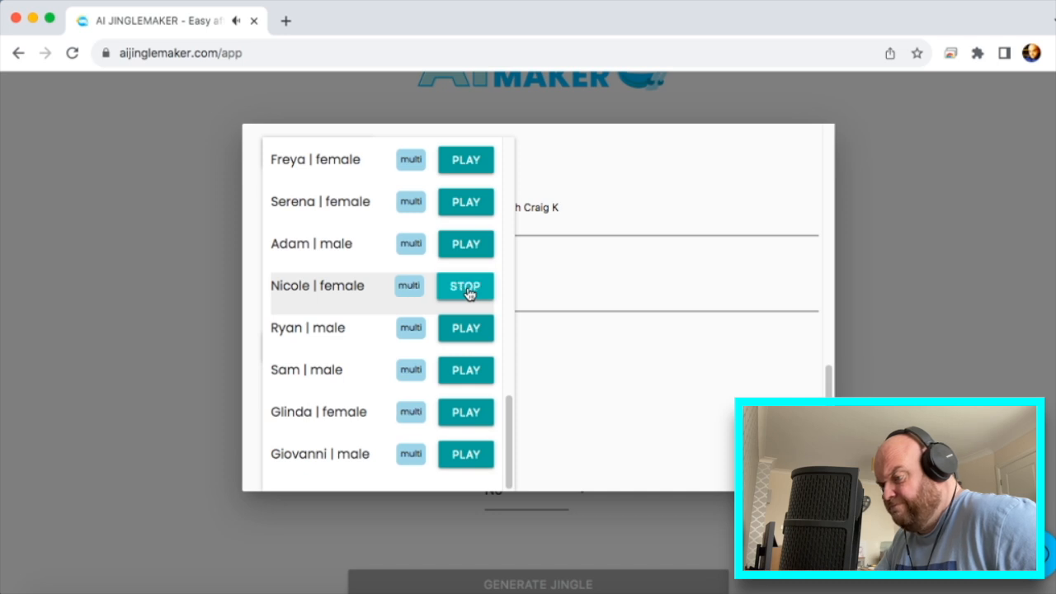
pyautogui.click(467, 161)
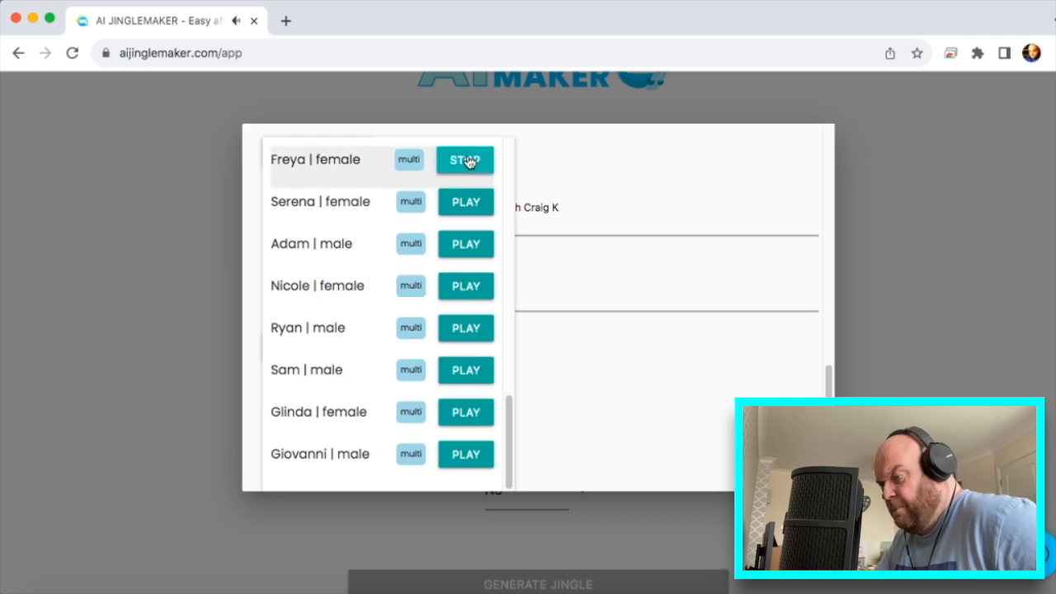
pyautogui.click(477, 204)
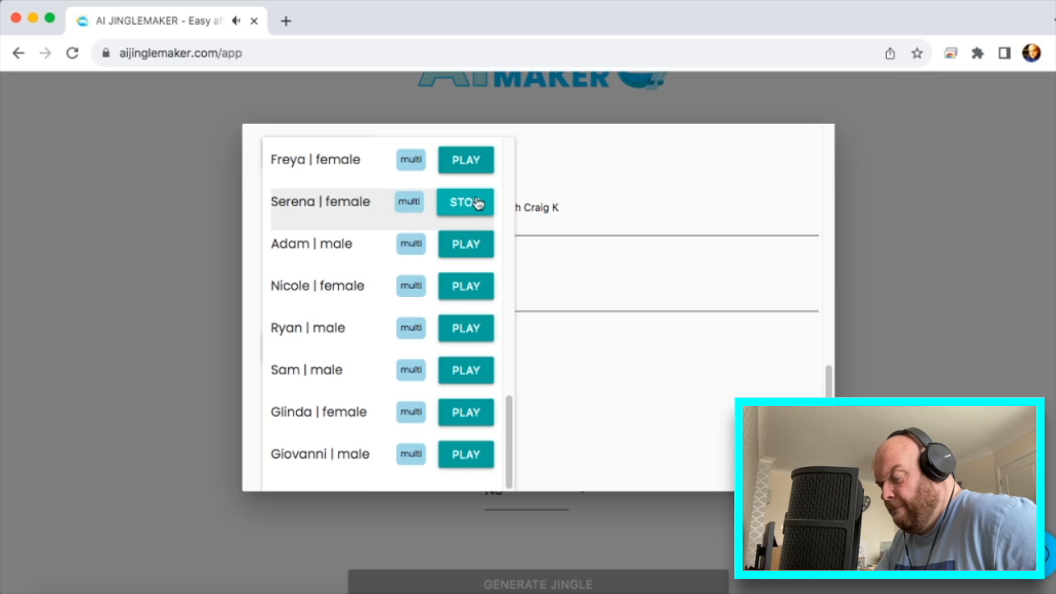
pyautogui.click(472, 171)
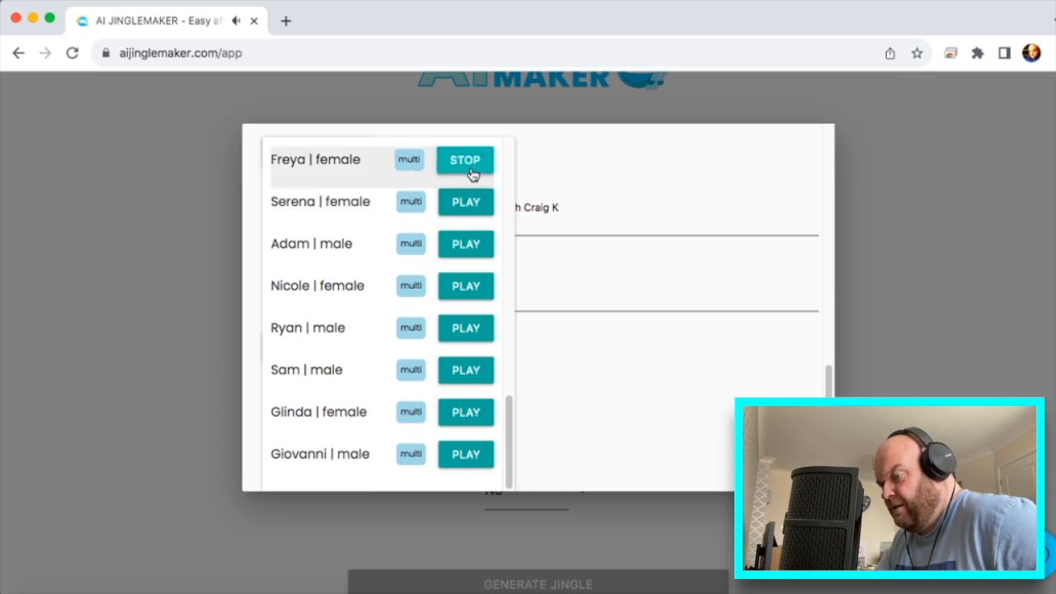
pyautogui.click(349, 165)
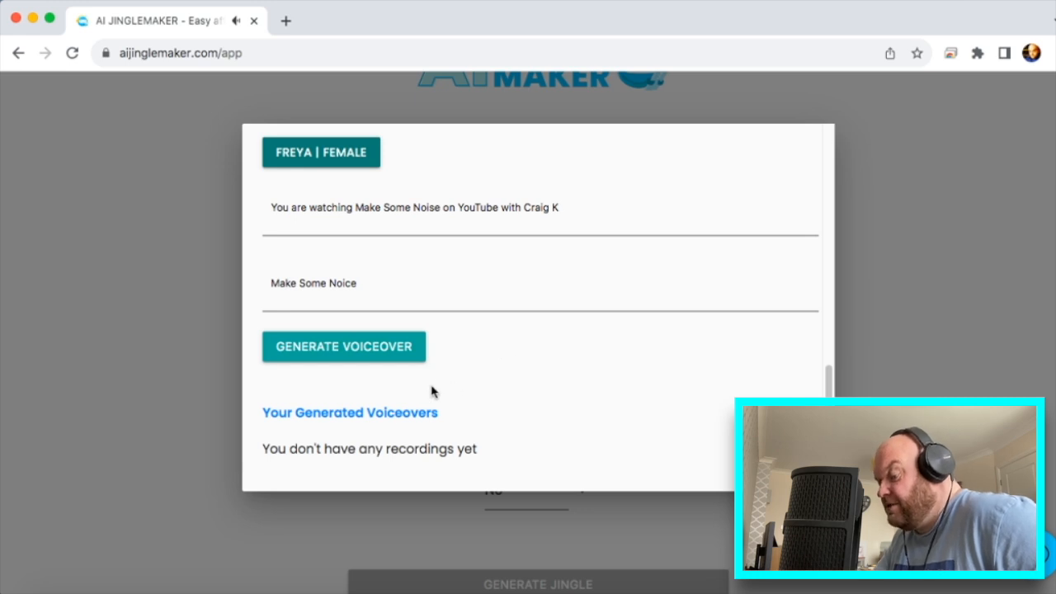
# - Generate the Make Some Noice voiceover with the Freya voice
pyautogui.click(424, 454)
pyautogui.scroll(1, 437, 390)
pyautogui.click(389, 365)
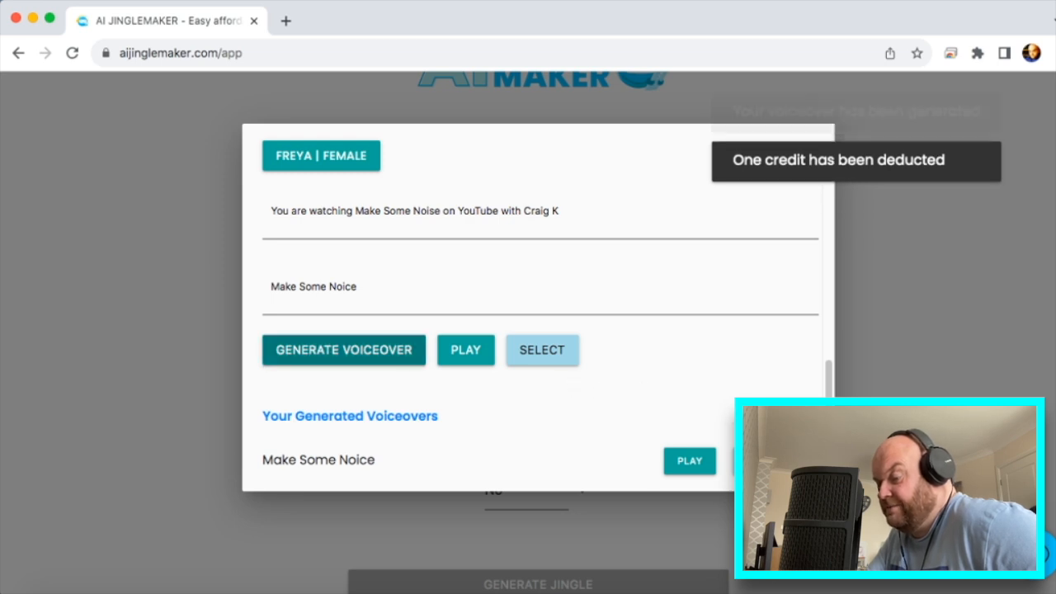
# - Play back the generated Make Some Noice voiceover and select it for the jingle
pyautogui.scroll(-1, 716, 412)
pyautogui.click(690, 440)
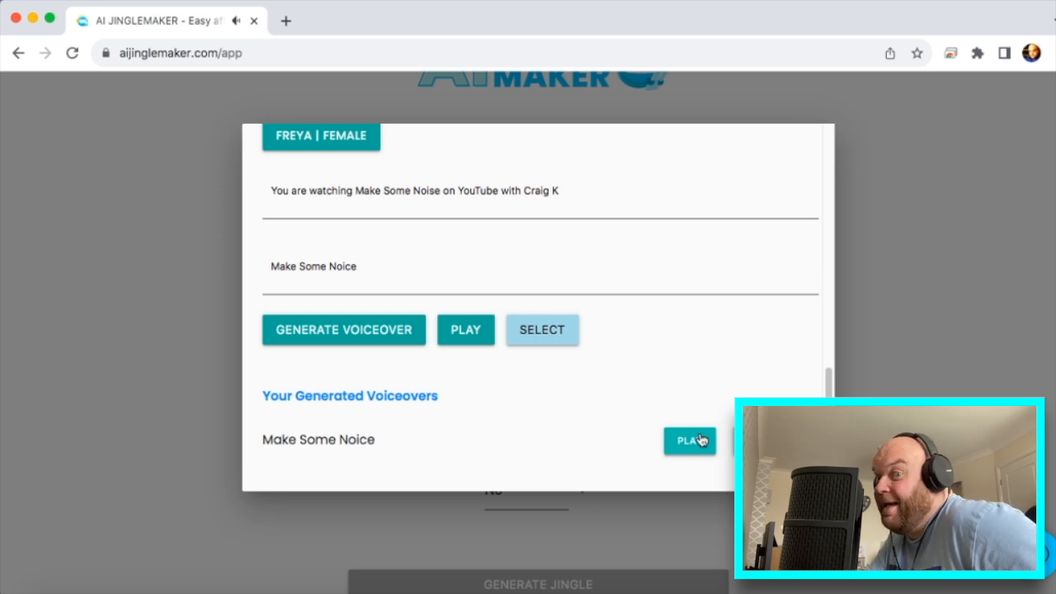
pyautogui.click(700, 440)
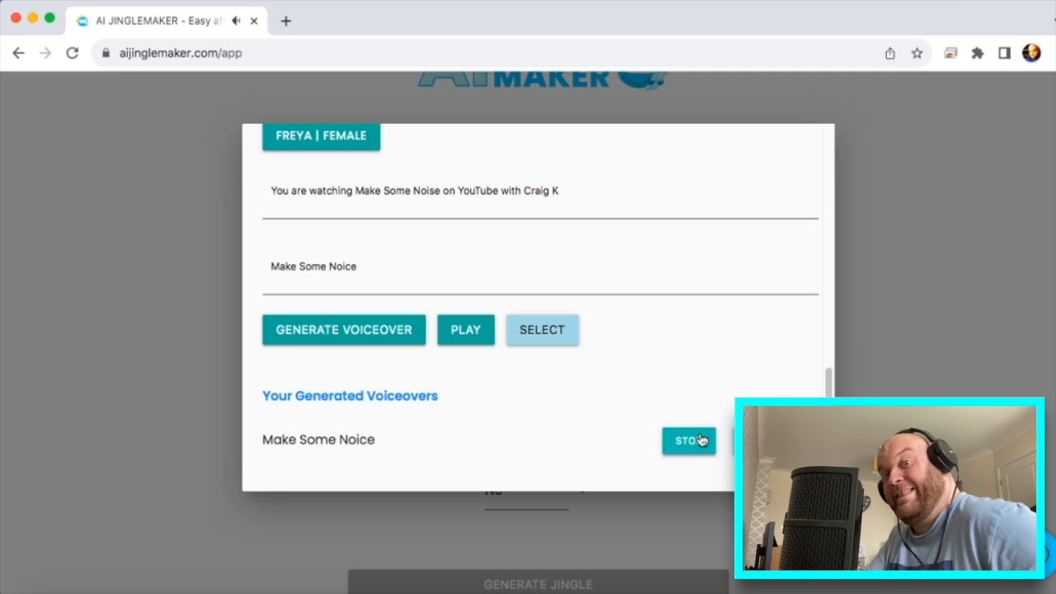
pyautogui.click(698, 444)
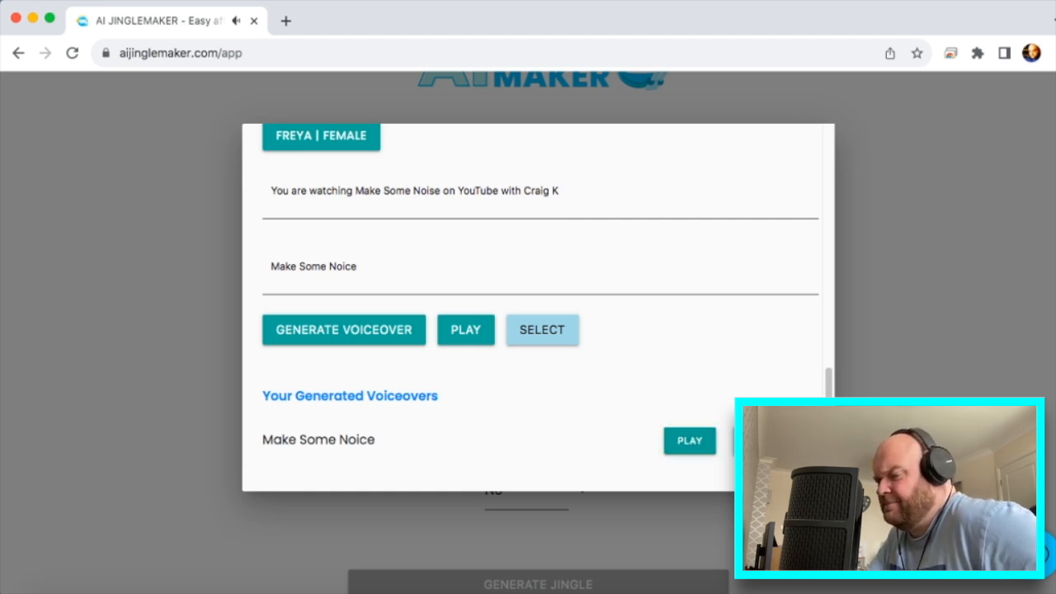
pyautogui.click(760, 441)
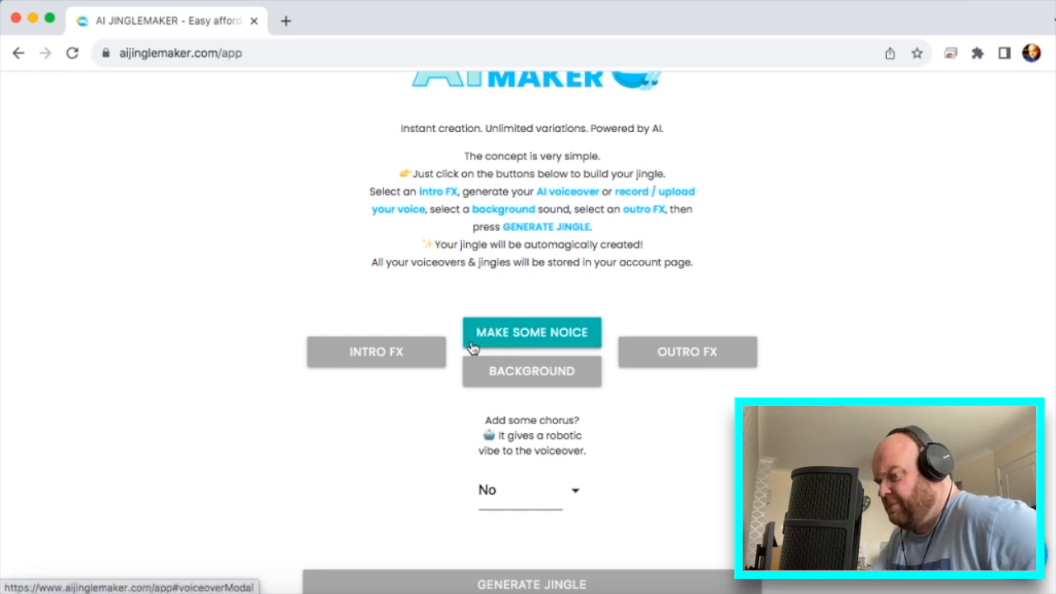
# - Preview the Solo Swoosh, Zip Swoosh, Whistle Two, Quick Shot and Driving In Your Car intro effects
pyautogui.click(380, 355)
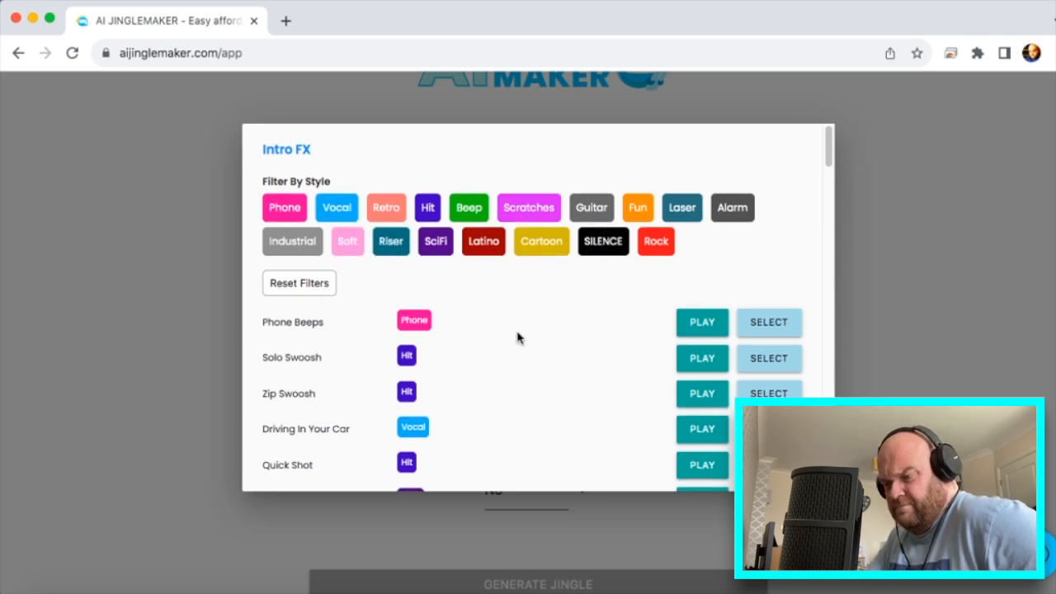
pyautogui.scroll(-1, 523, 340)
pyautogui.click(683, 357)
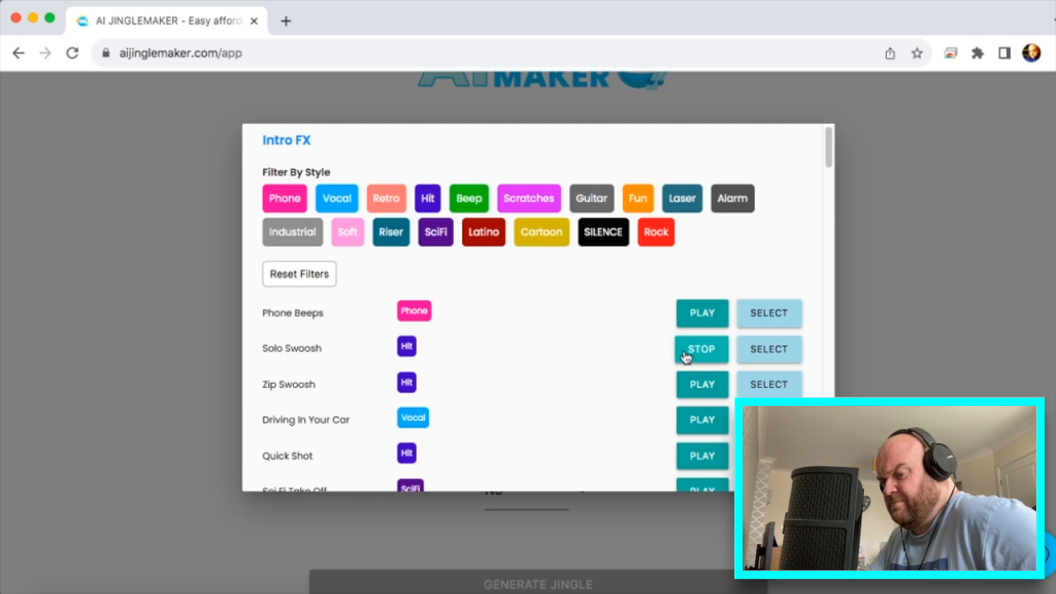
pyautogui.click(700, 385)
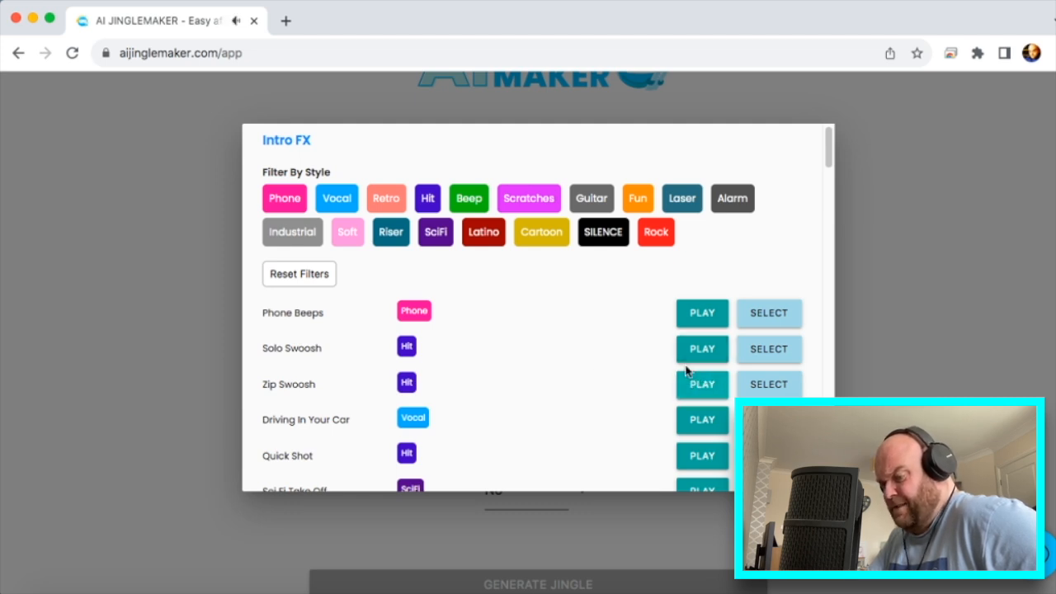
pyautogui.scroll(-5, 577, 354)
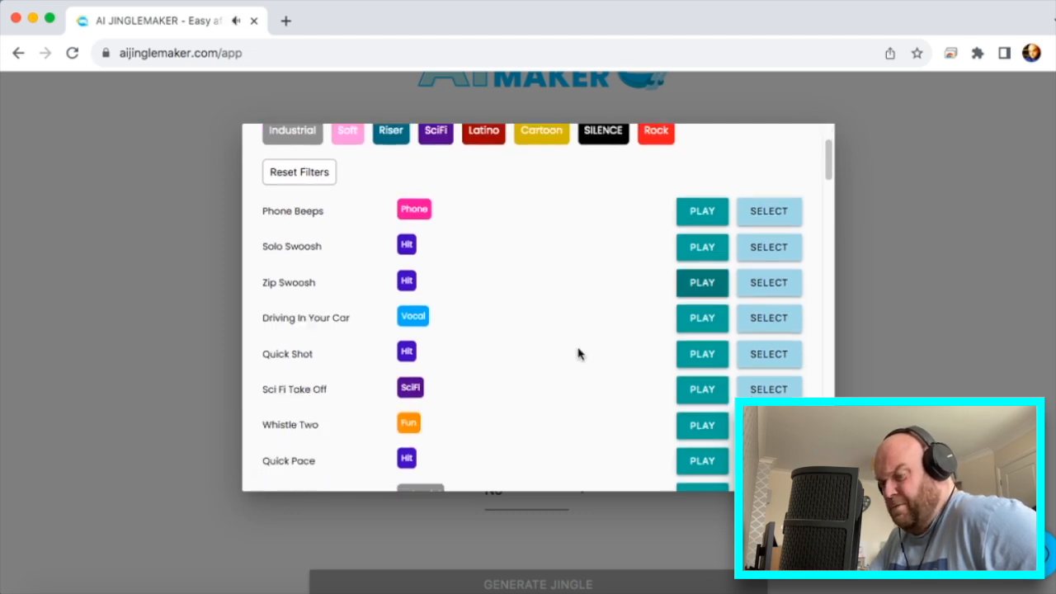
pyautogui.click(708, 364)
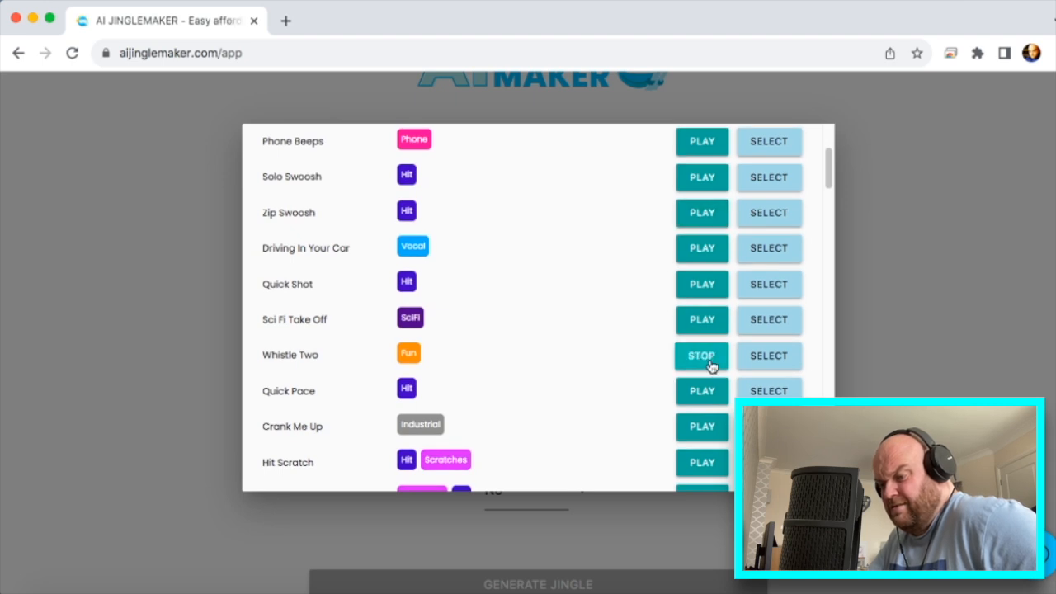
pyautogui.click(698, 295)
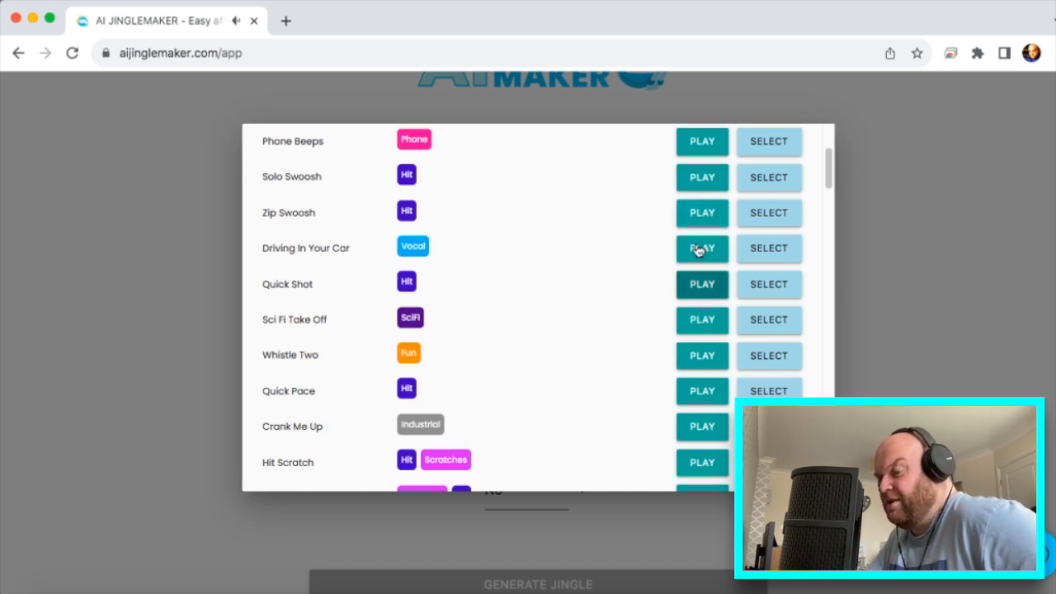
pyautogui.click(701, 256)
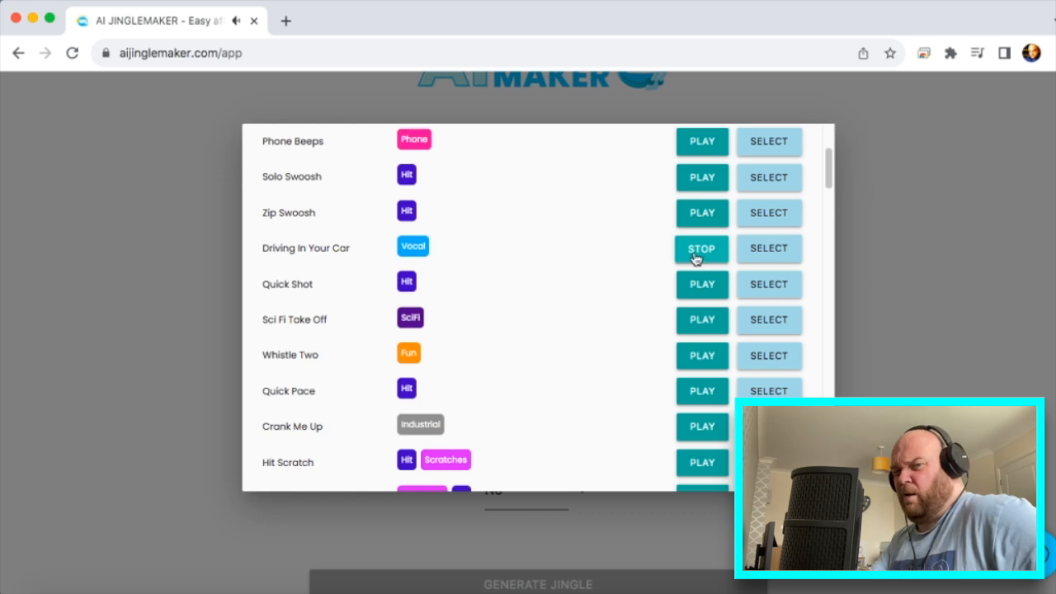
pyautogui.click(693, 258)
# - Preview the Crank Me Up, Hit Scratch and Scratch Crank intro effects, and select Scratch Crank
pyautogui.scroll(-3, 596, 289)
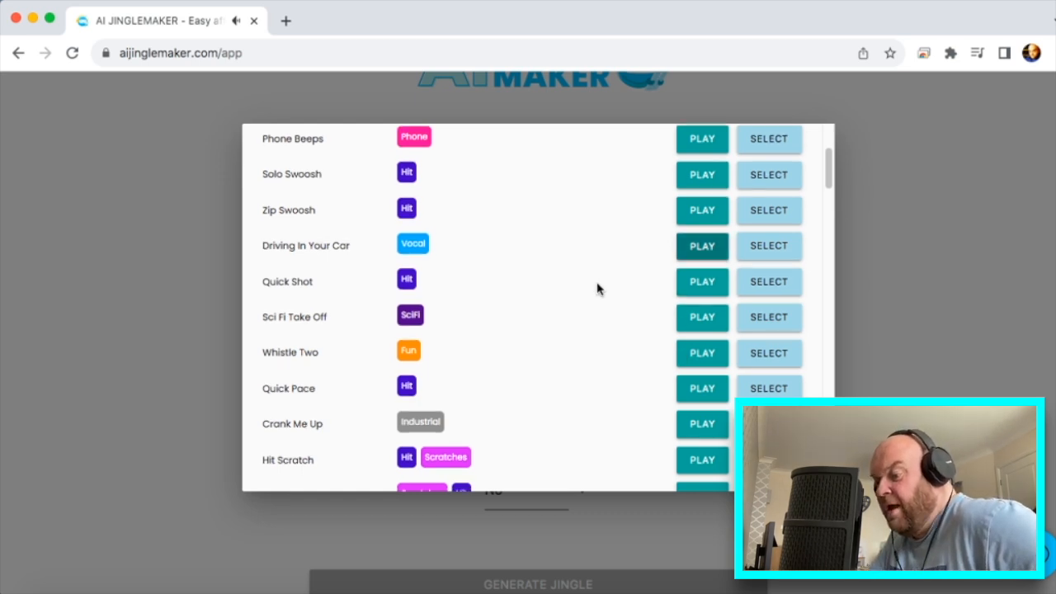
pyautogui.click(697, 288)
pyautogui.click(698, 289)
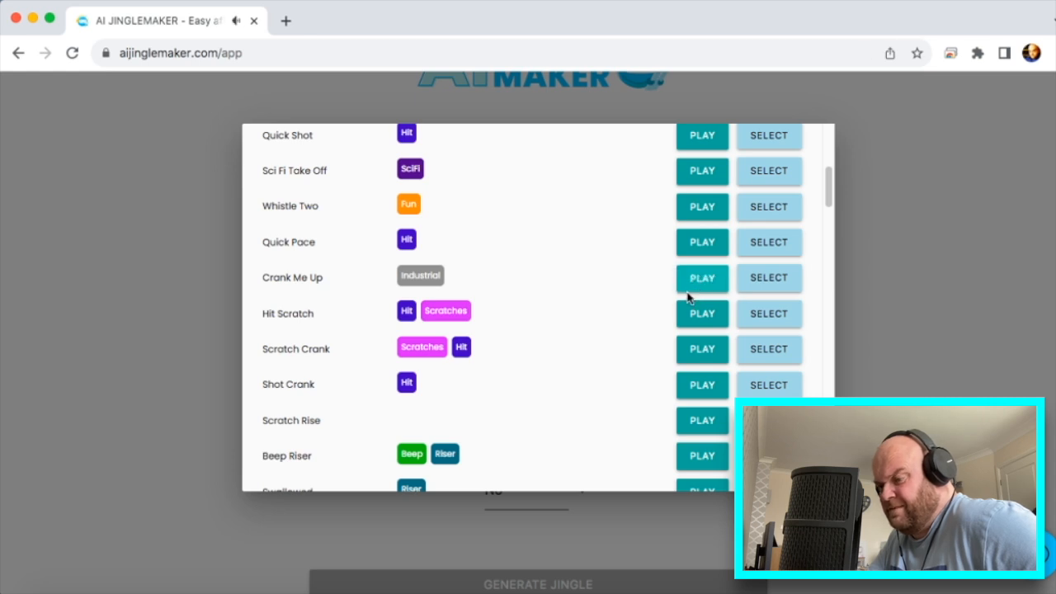
pyautogui.click(697, 318)
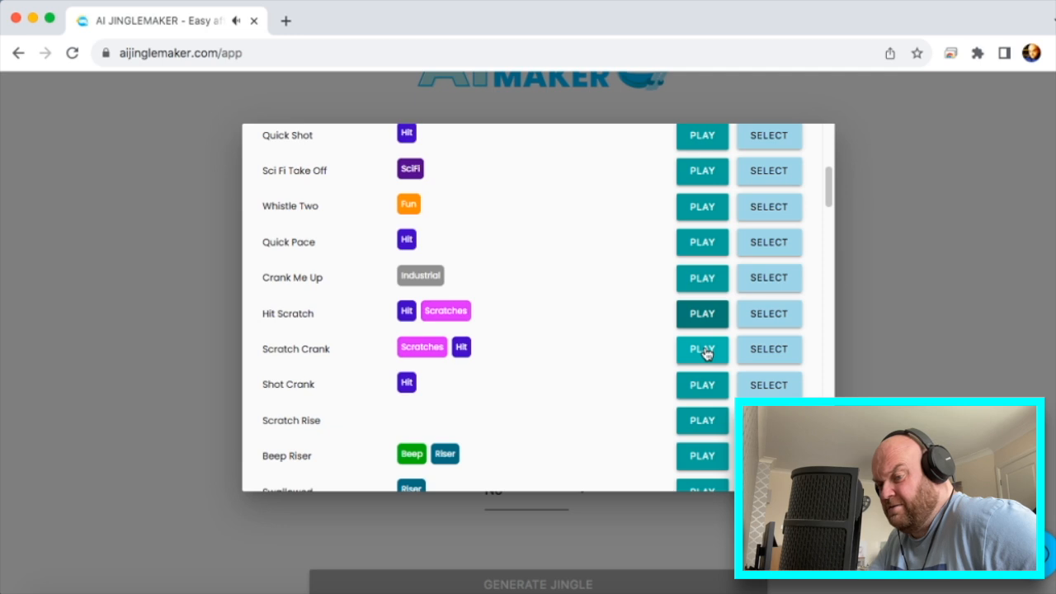
pyautogui.click(704, 350)
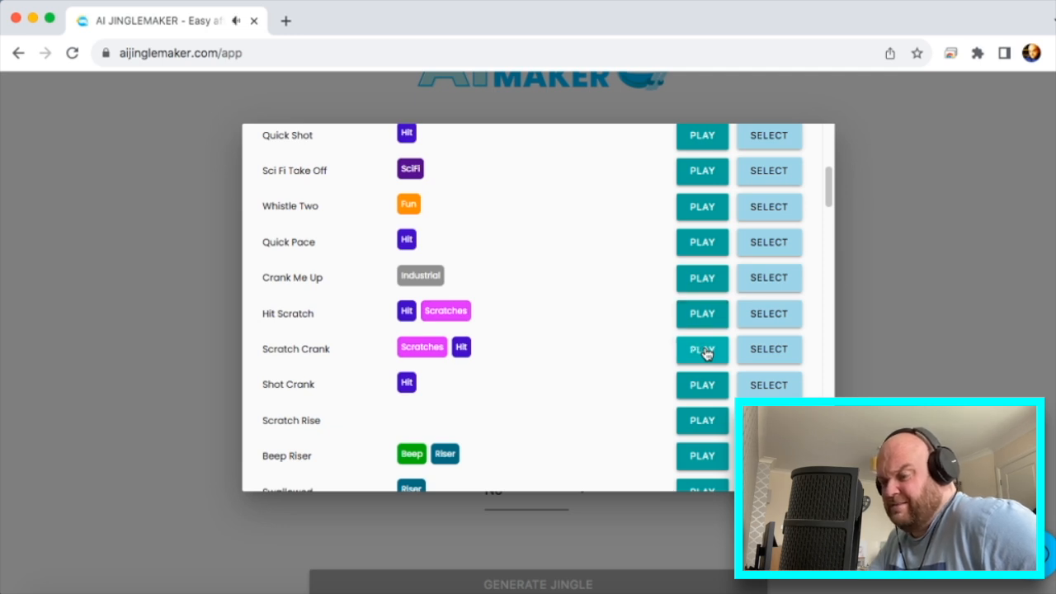
pyautogui.click(693, 361)
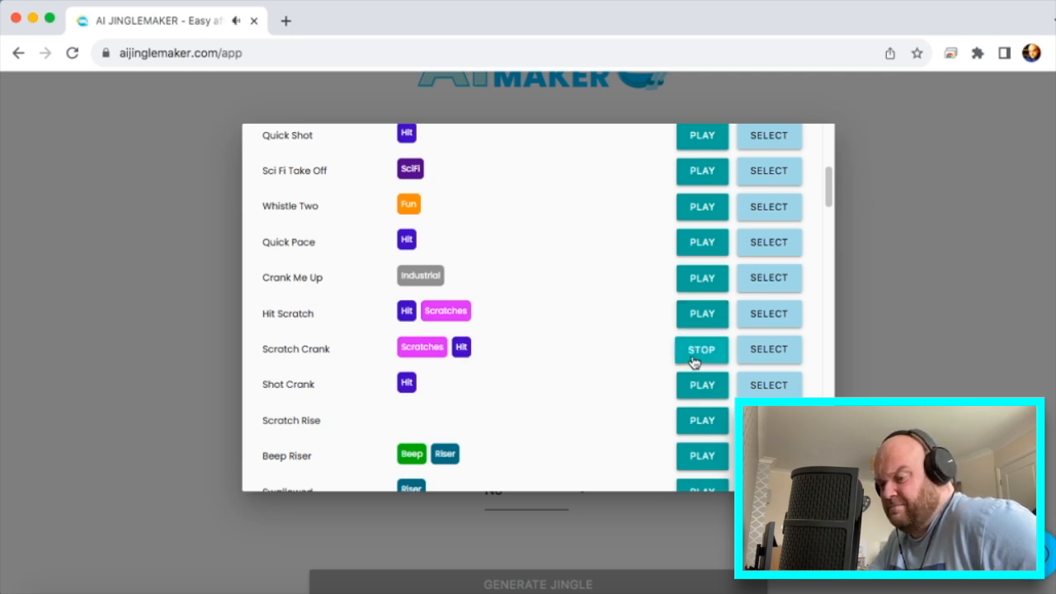
pyautogui.click(767, 355)
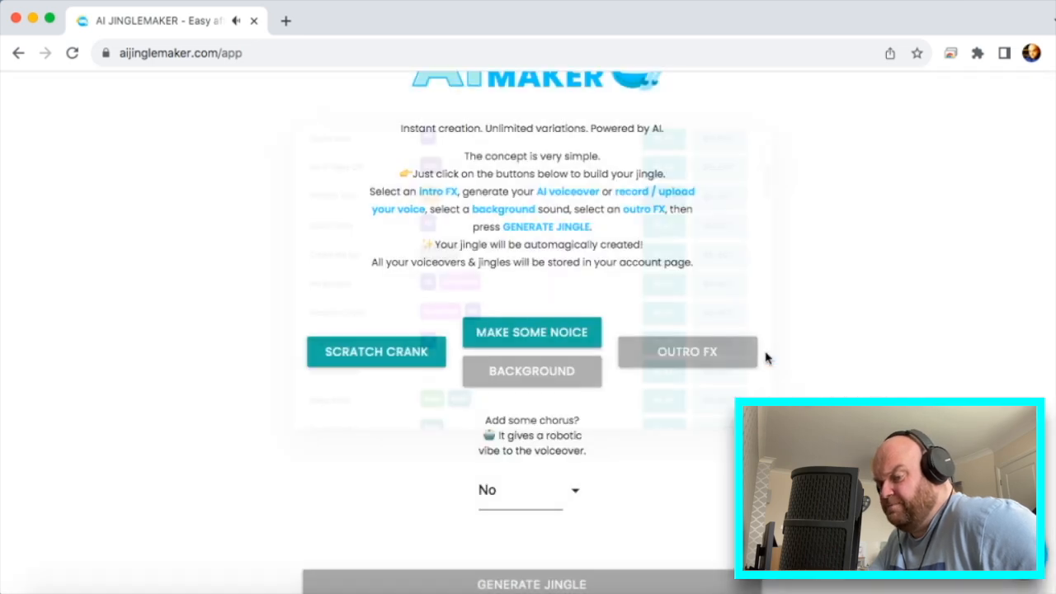
# - Filter the outro effects by the Party Time style and preview Latin Outro
pyautogui.click(697, 355)
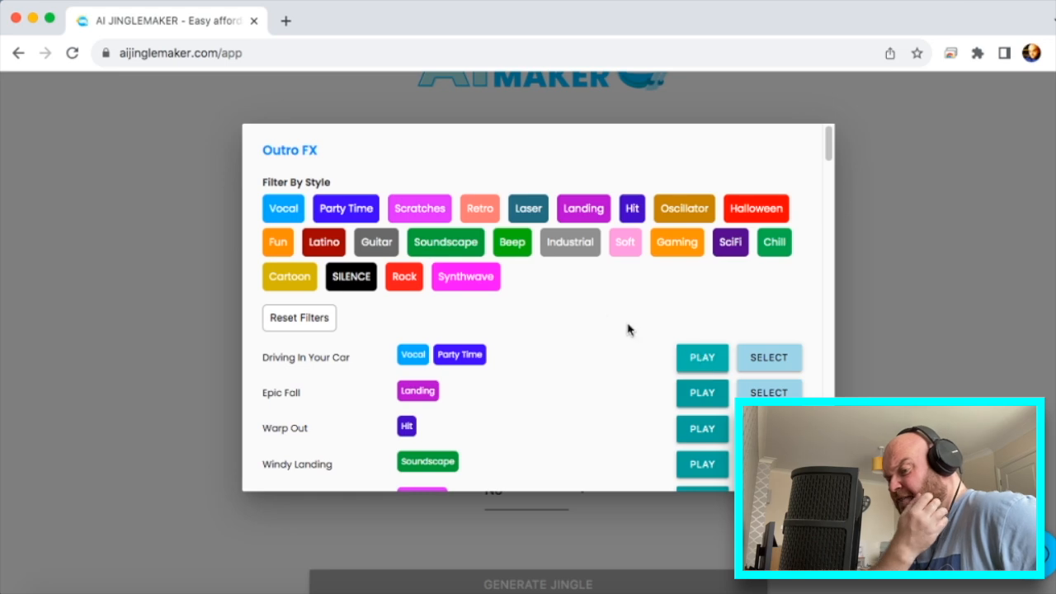
pyautogui.scroll(-2, 537, 272)
pyautogui.scroll(2, 537, 272)
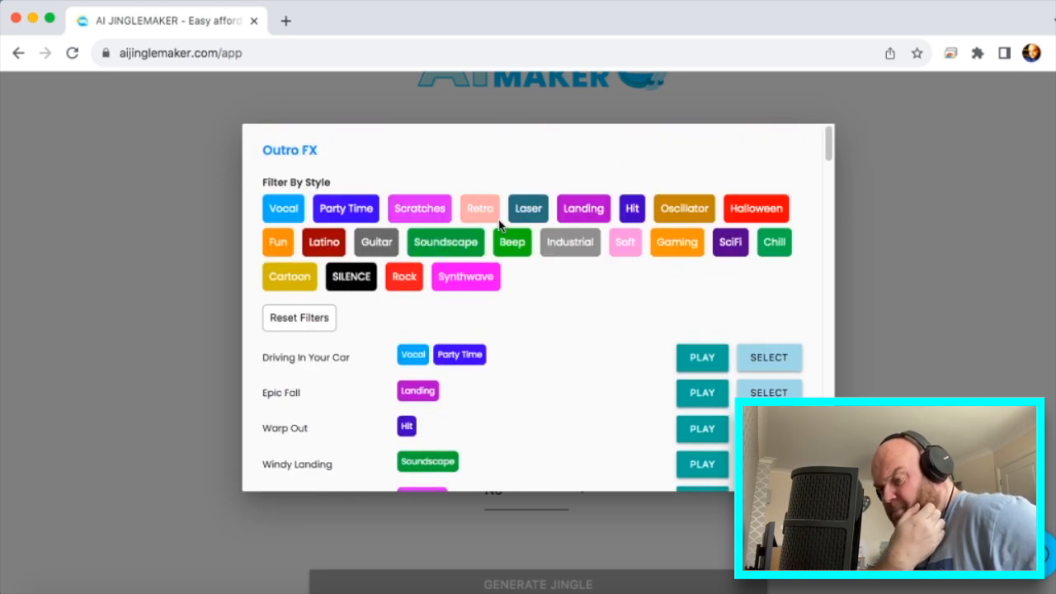
pyautogui.click(360, 209)
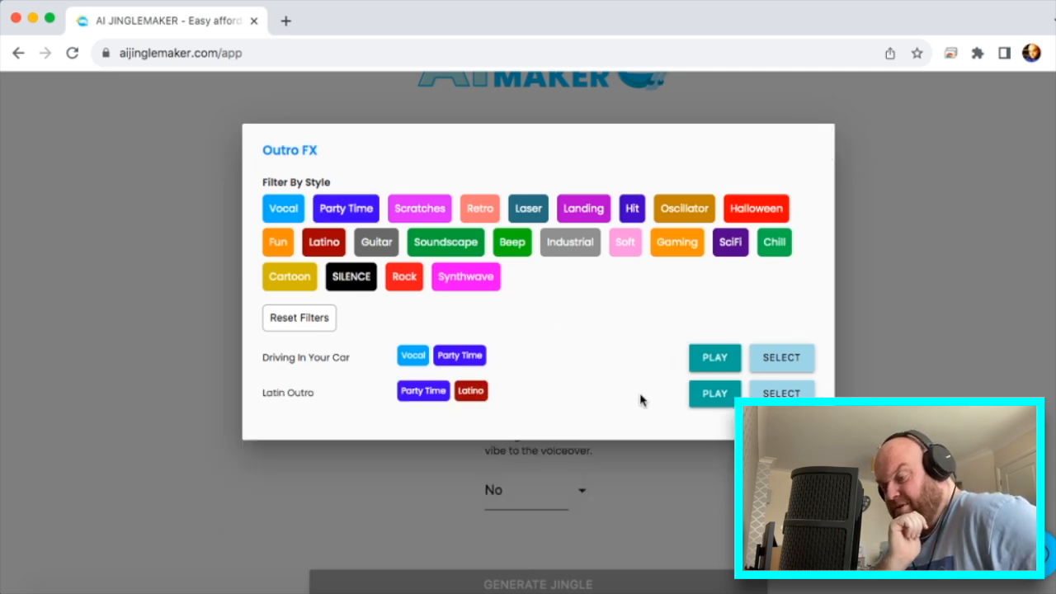
pyautogui.click(707, 396)
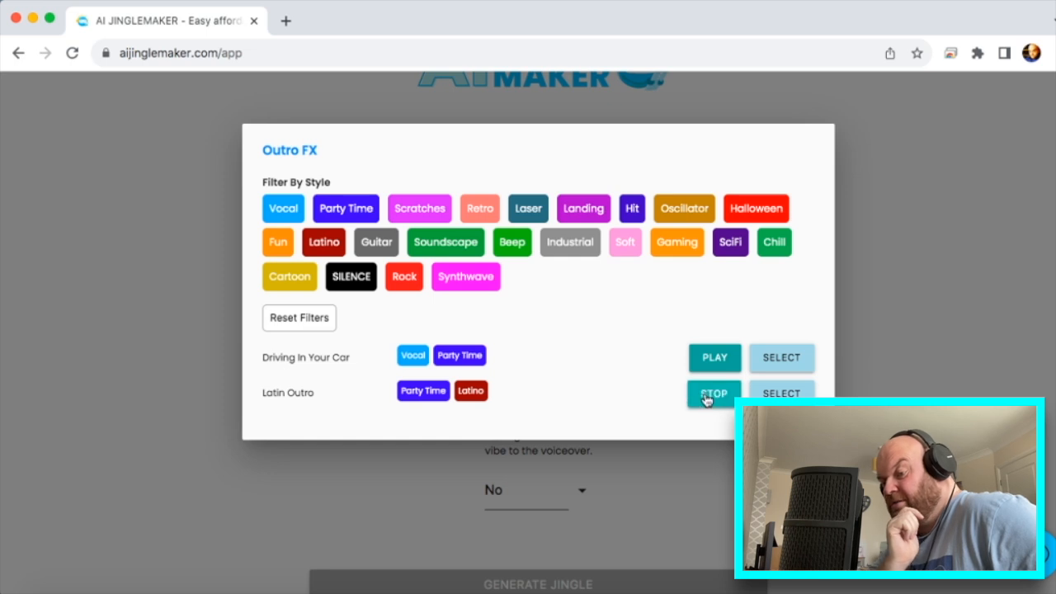
# - Filter the outro effects by the Landing style and preview Swood Landing, Epic Horn and Sweep Landing
pyautogui.click(598, 208)
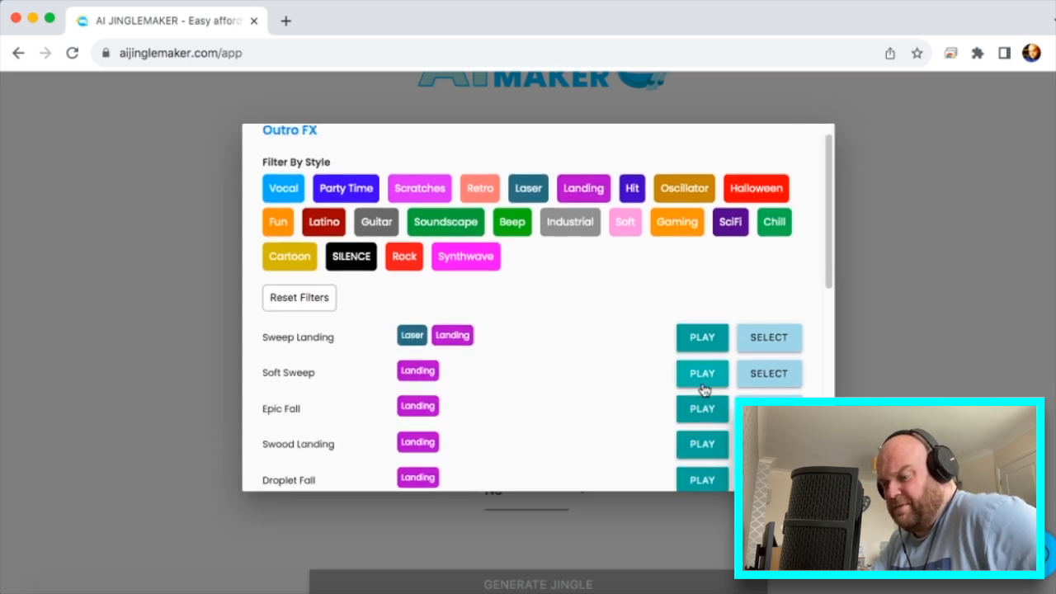
pyautogui.scroll(-3, 700, 380)
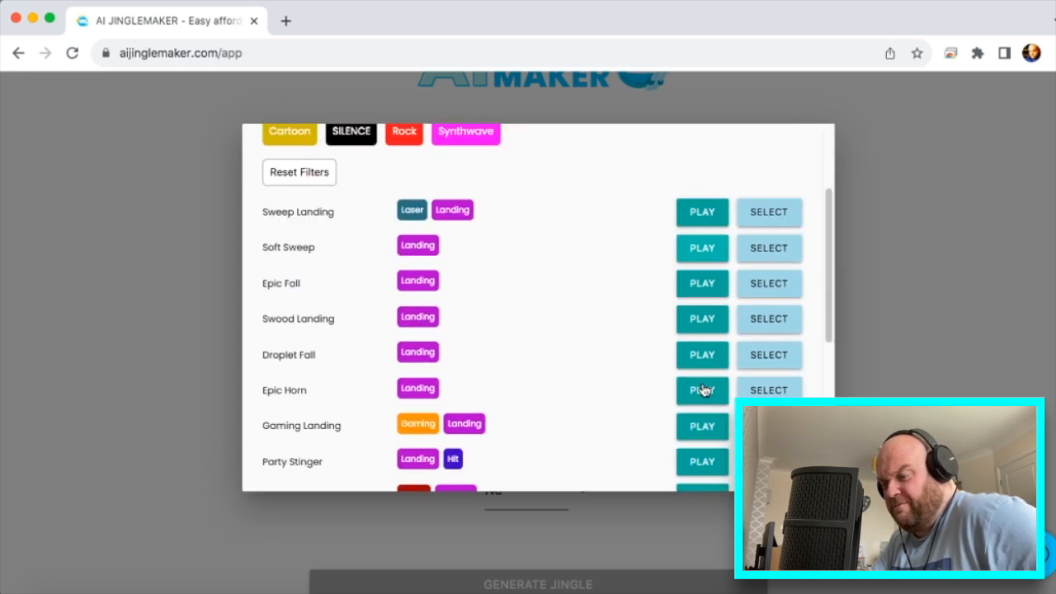
pyautogui.click(704, 321)
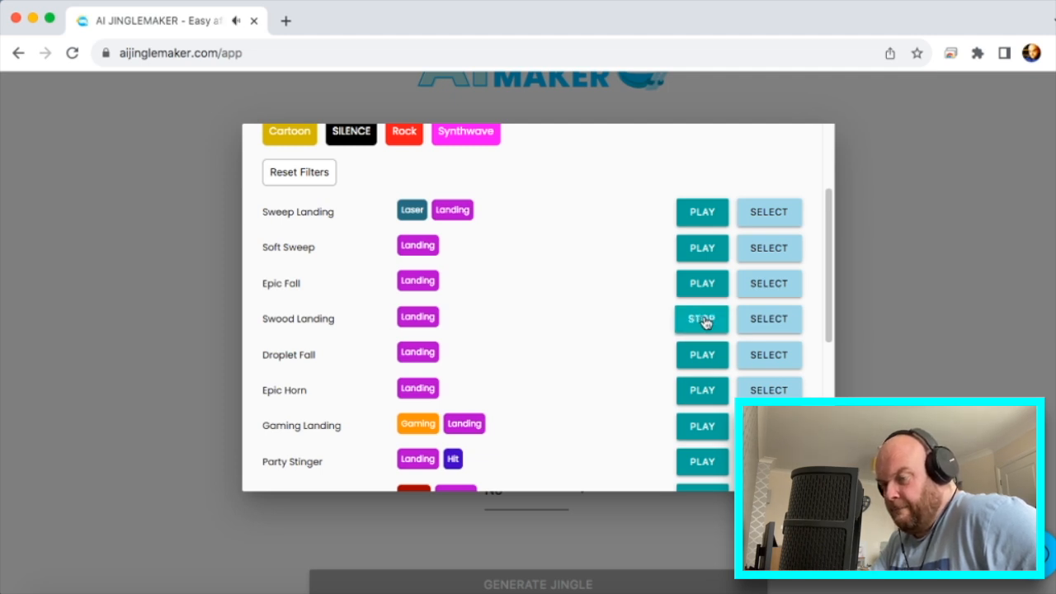
pyautogui.click(702, 392)
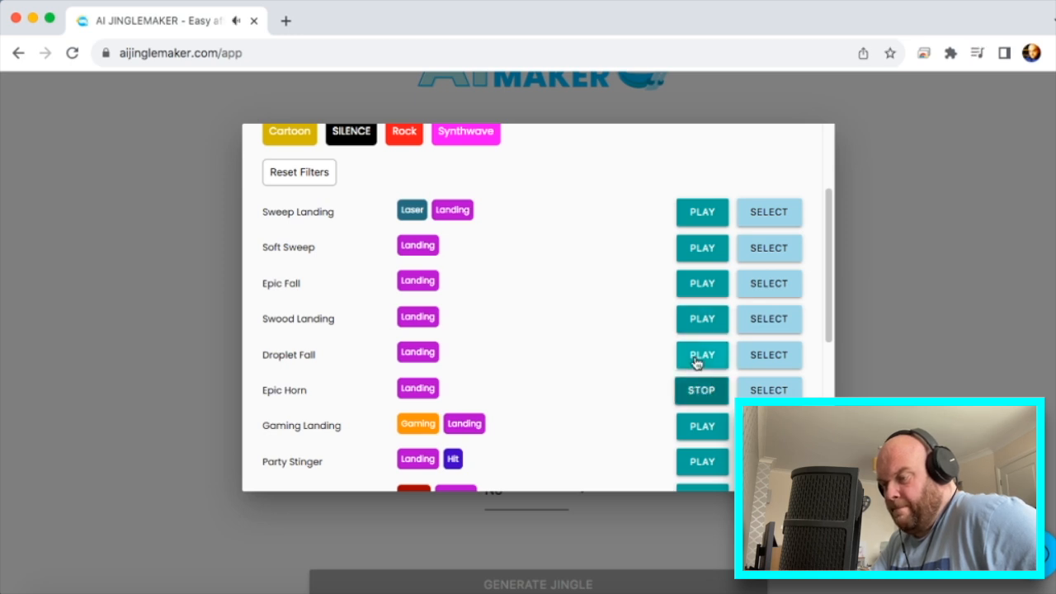
pyautogui.click(692, 221)
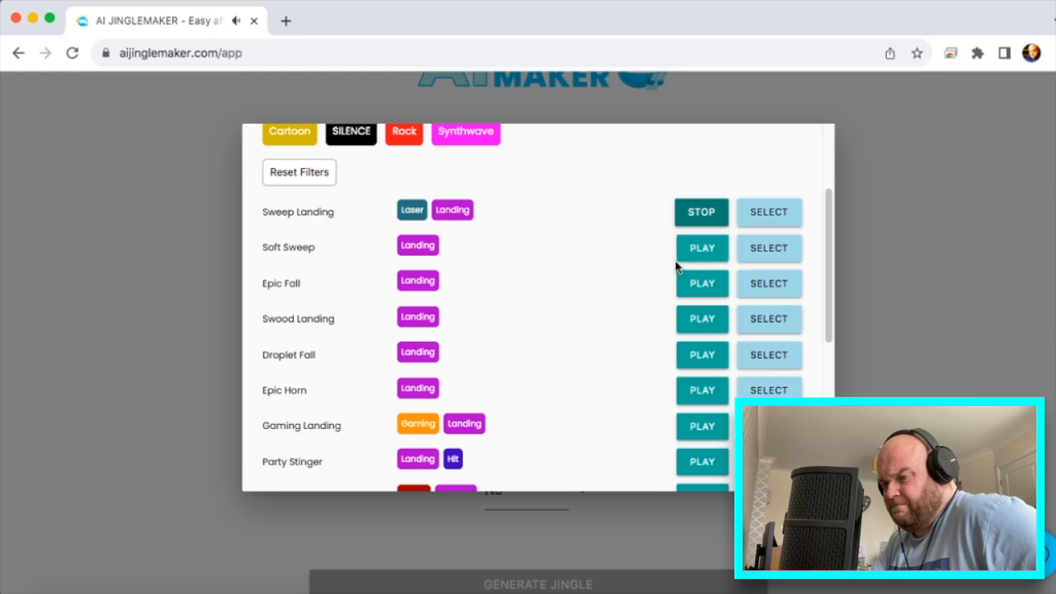
# - Preview the Party Stinger, Ultra Fall, Bang Sting, Stereo Fall and Melodic Out outro effects
pyautogui.scroll(-3, 698, 330)
pyautogui.click(698, 373)
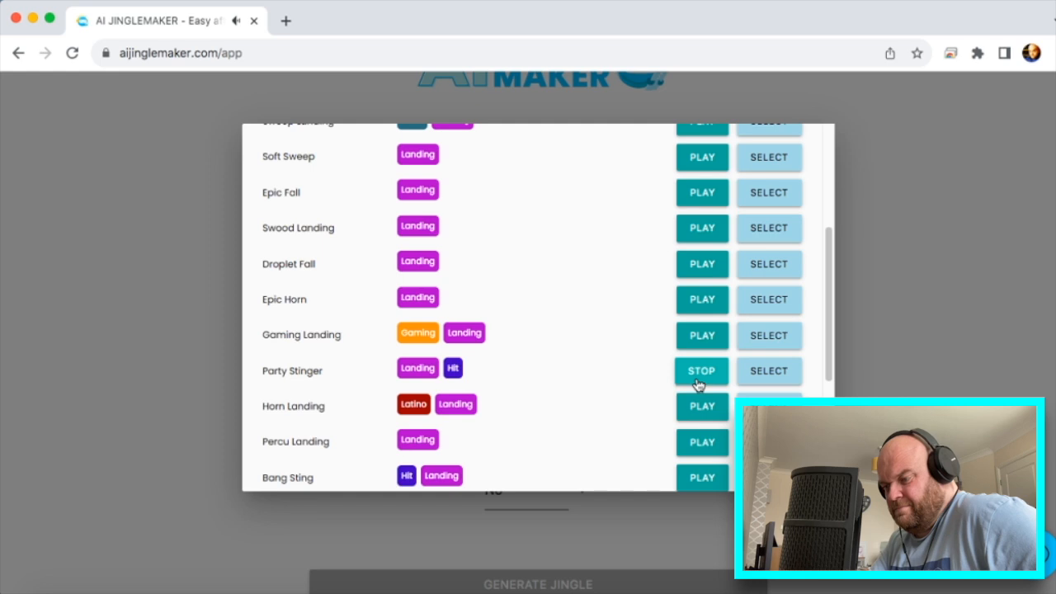
pyautogui.scroll(-2, 648, 373)
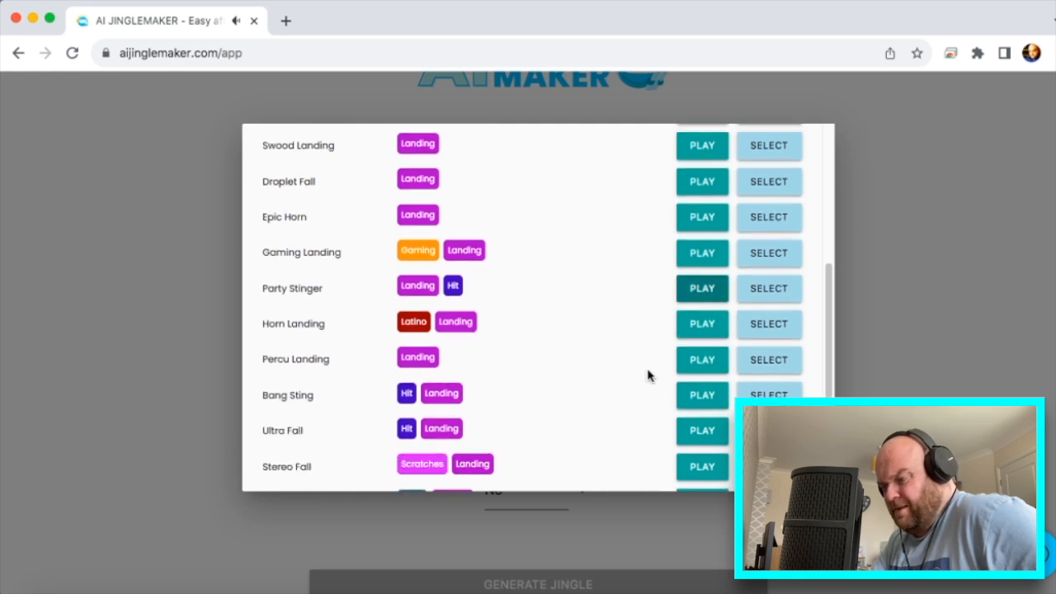
pyautogui.scroll(-2, 650, 388)
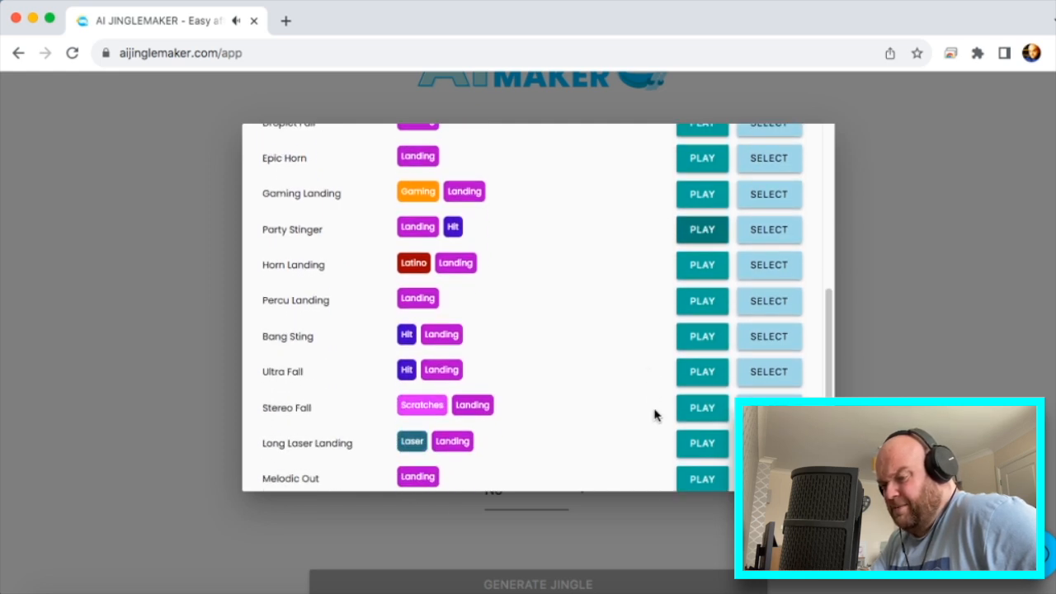
pyautogui.click(699, 373)
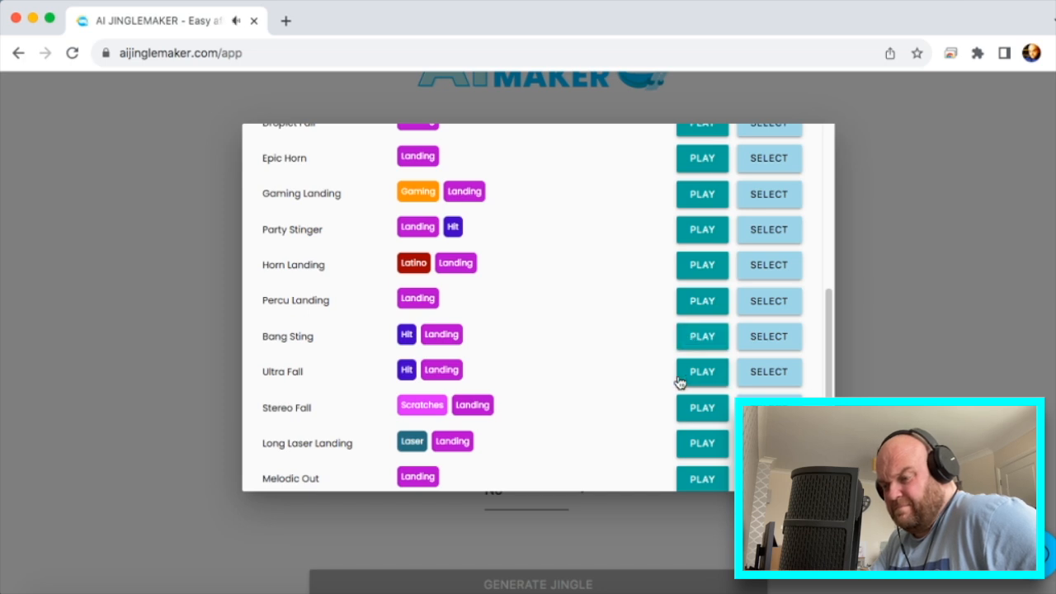
pyautogui.click(697, 343)
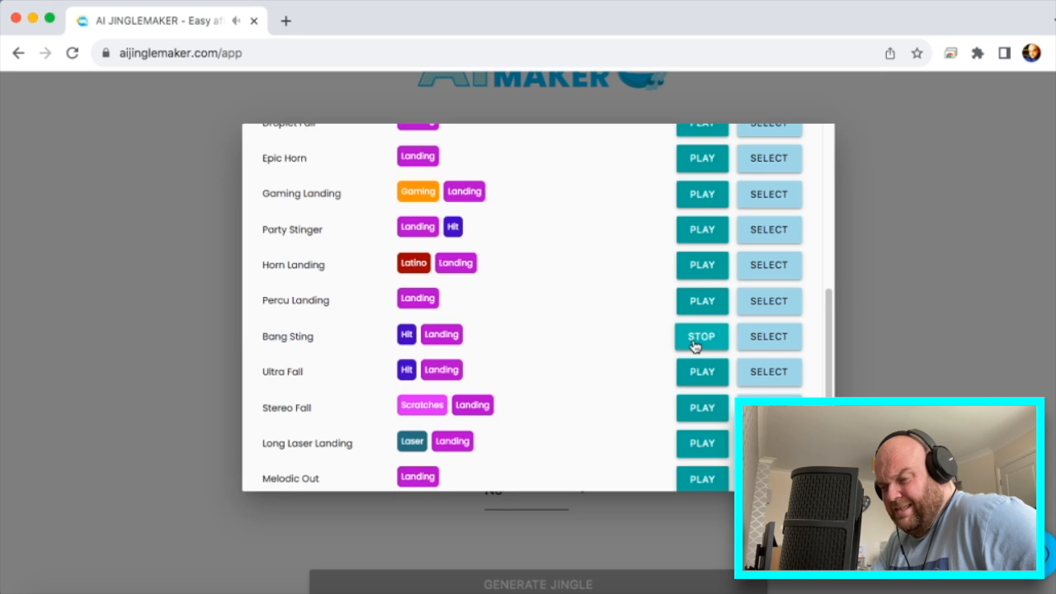
pyautogui.click(701, 410)
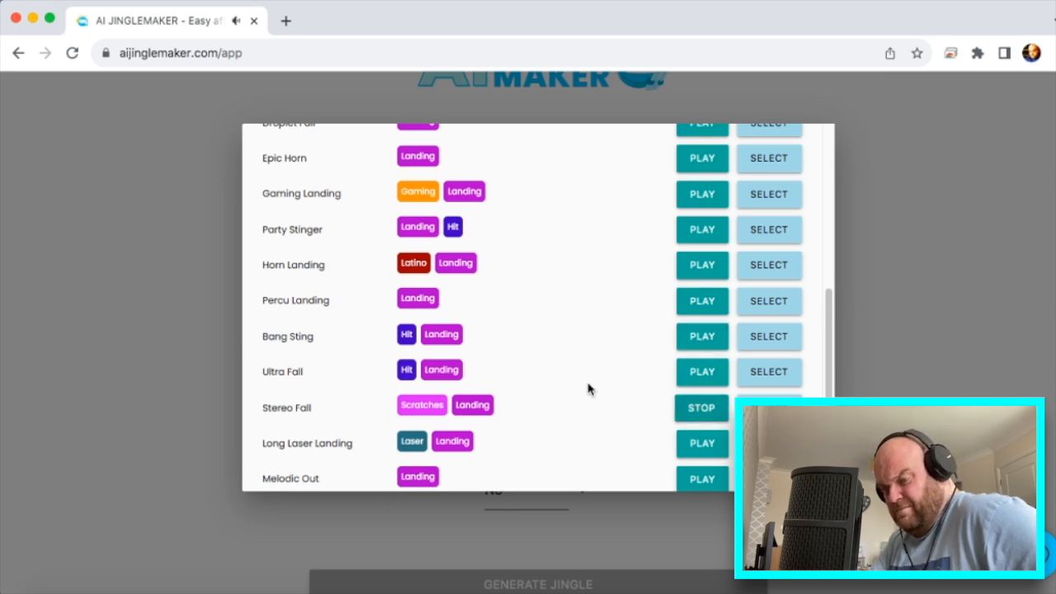
pyautogui.scroll(-3, 573, 368)
pyautogui.click(700, 378)
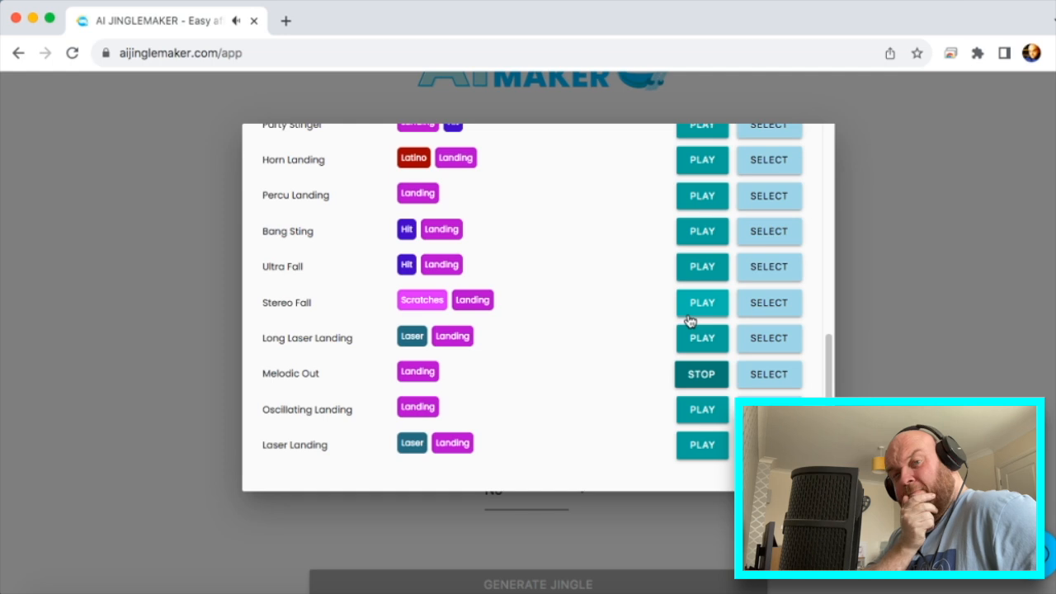
# - Filter the outro effects by the Hit style and preview Hit Metal Landing, Slap Hit and Warp Out
pyautogui.scroll(6, 627, 282)
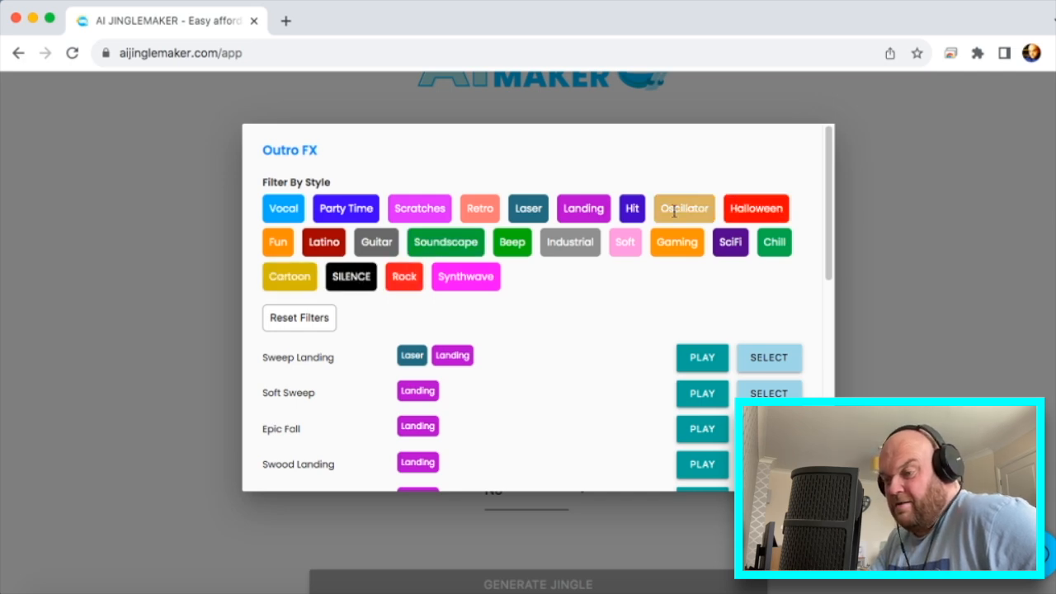
pyautogui.click(631, 212)
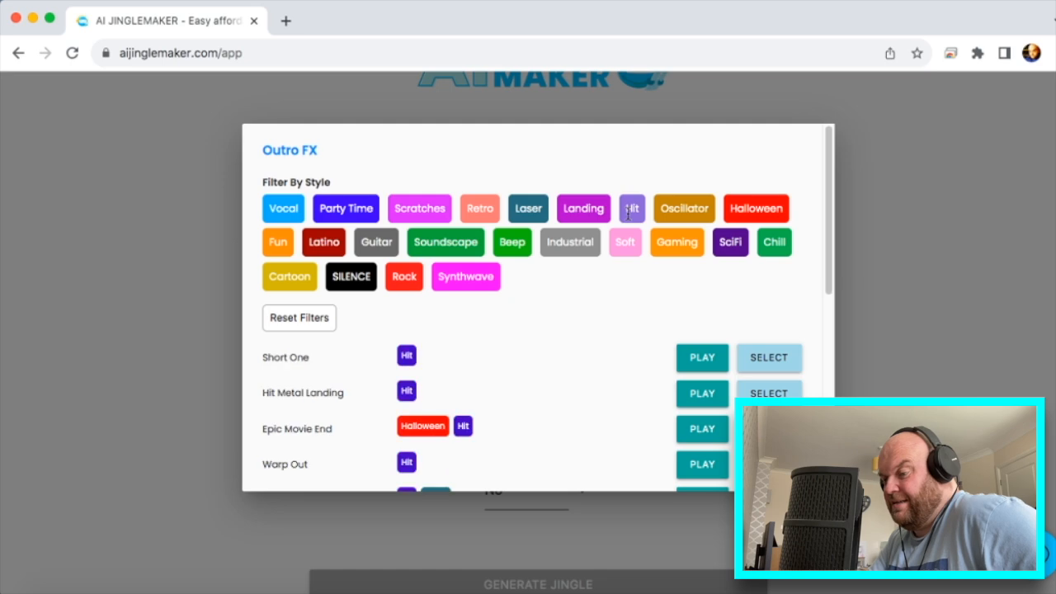
pyautogui.click(699, 395)
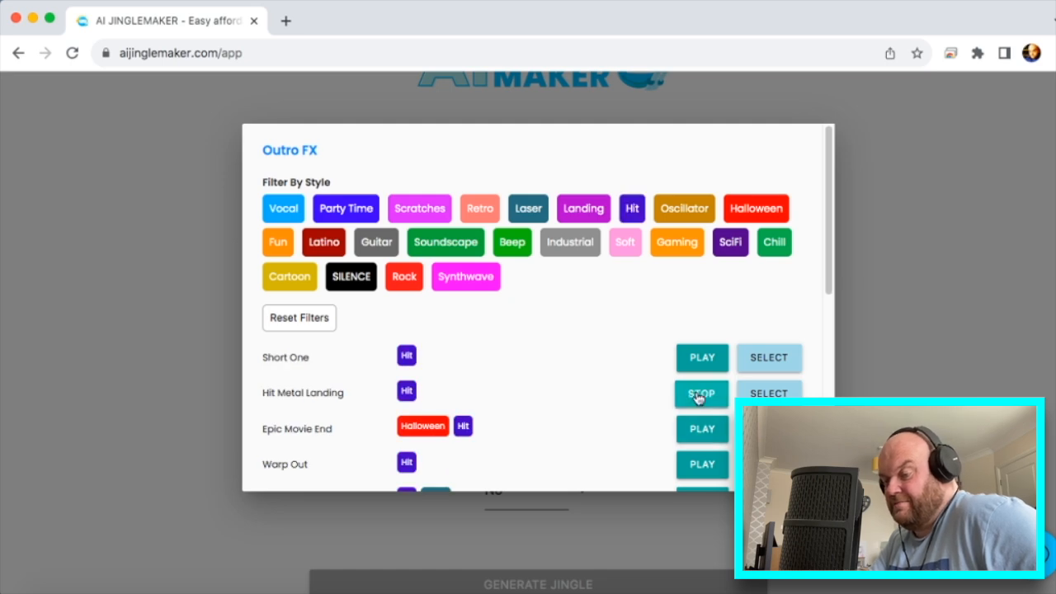
pyautogui.scroll(-3, 608, 387)
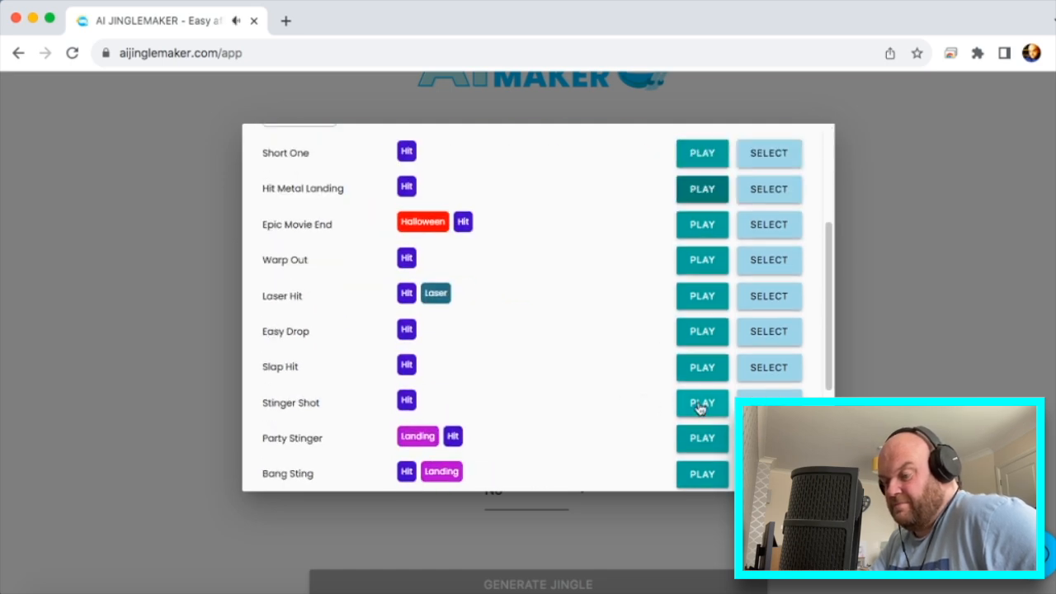
pyautogui.click(702, 370)
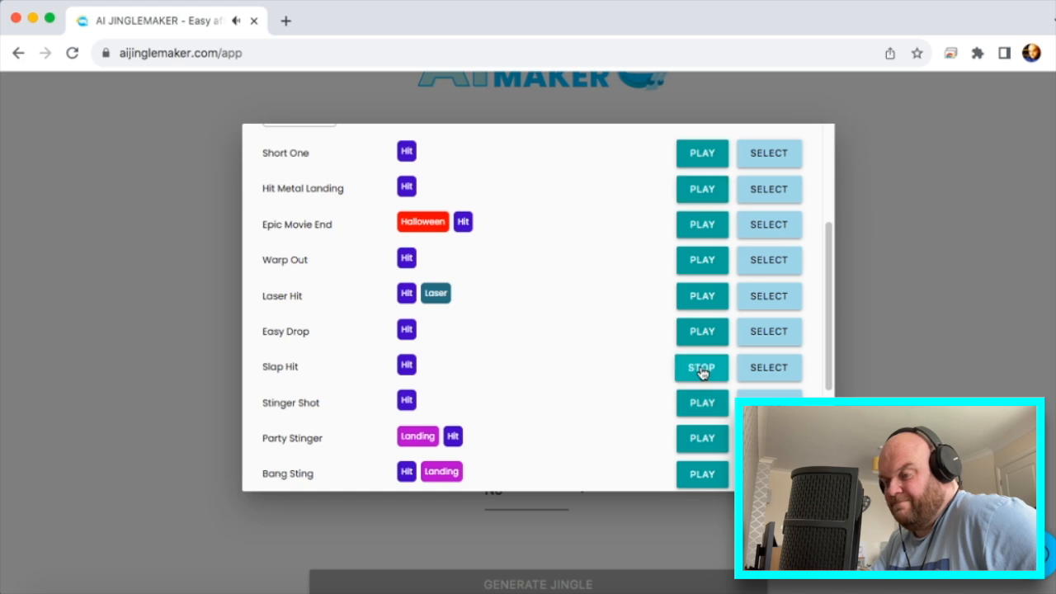
pyautogui.click(700, 262)
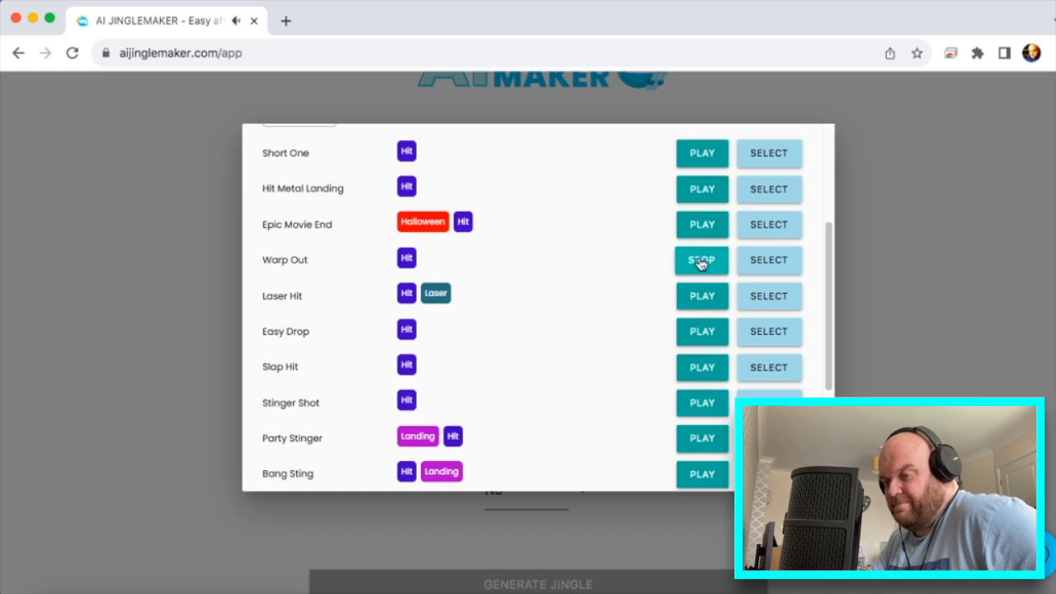
# - Filter the outro effects by the Retro style, preview Outro Retro and Happy Outro, and select Happy Outro
pyautogui.scroll(3, 632, 278)
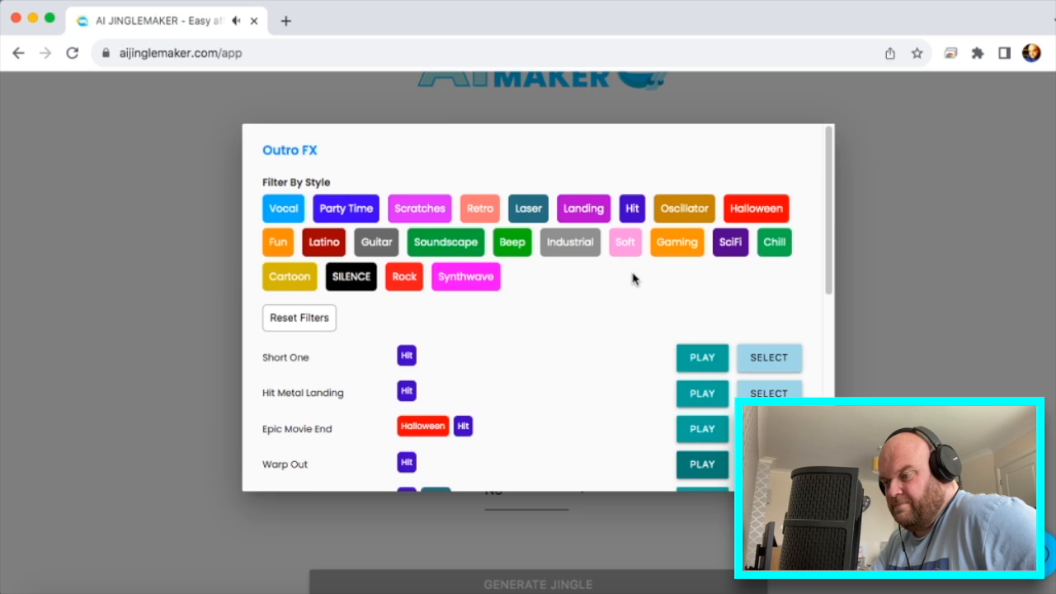
pyautogui.click(491, 216)
pyautogui.scroll(-3, 628, 372)
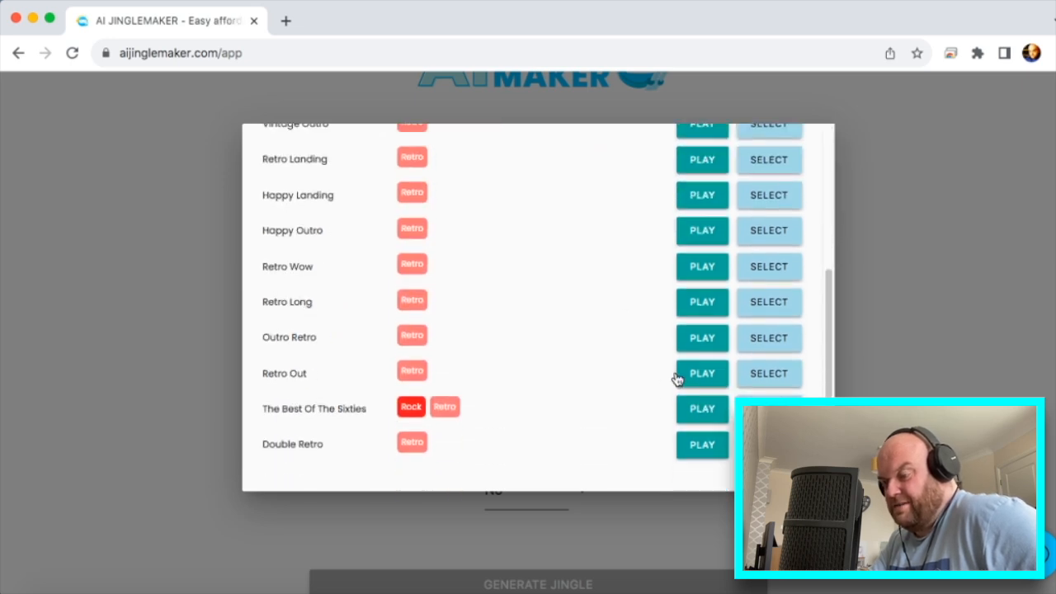
pyautogui.click(703, 339)
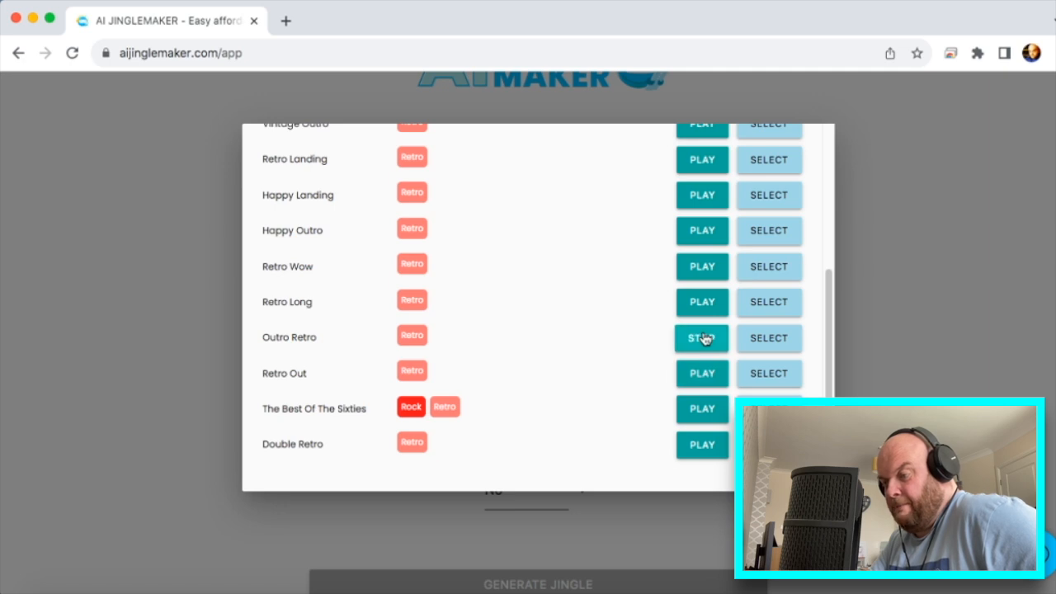
pyautogui.click(701, 234)
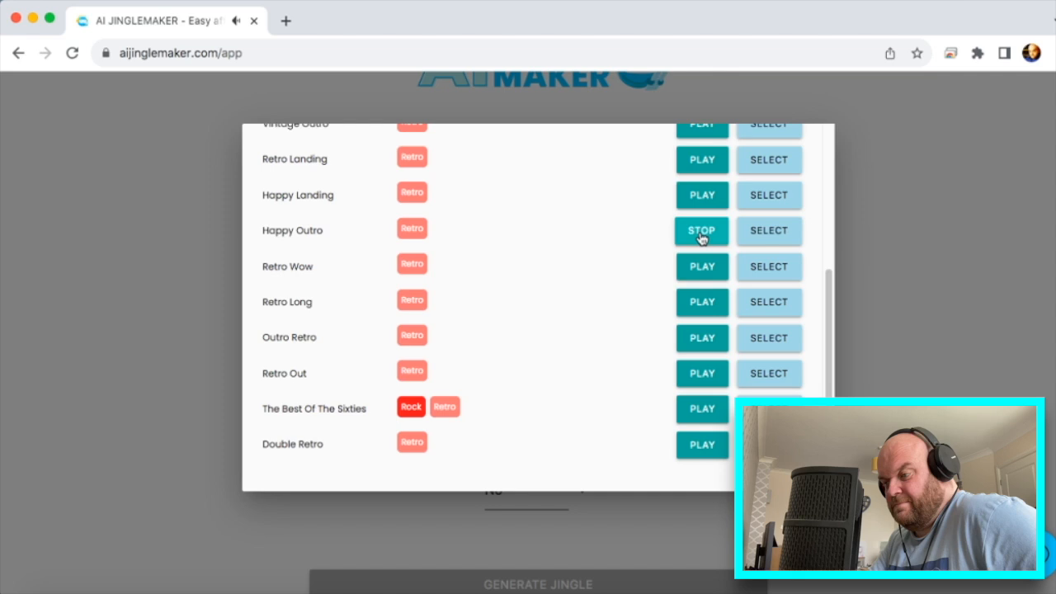
pyautogui.click(702, 239)
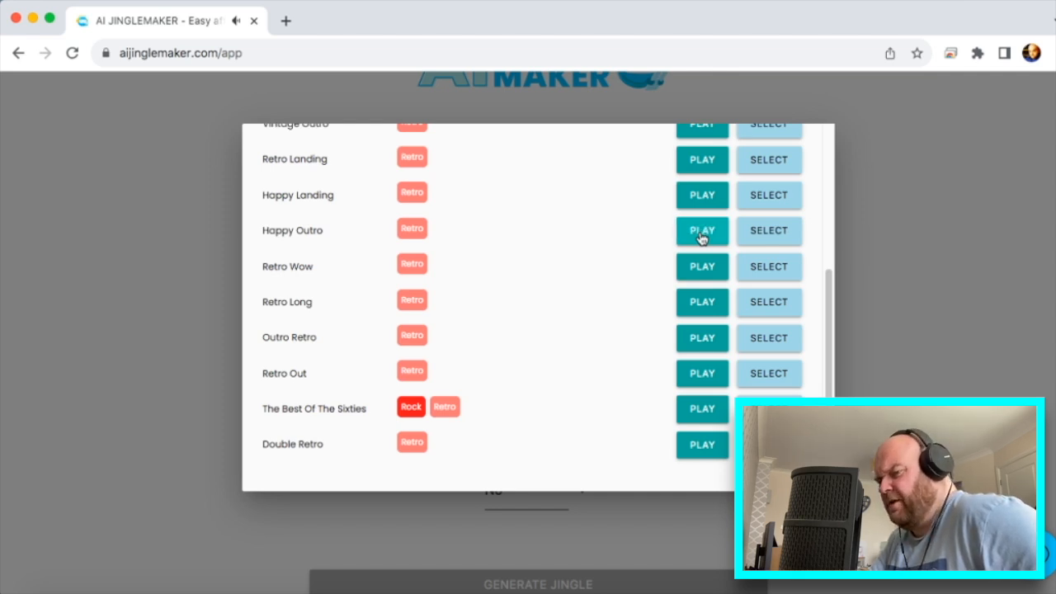
pyautogui.click(701, 238)
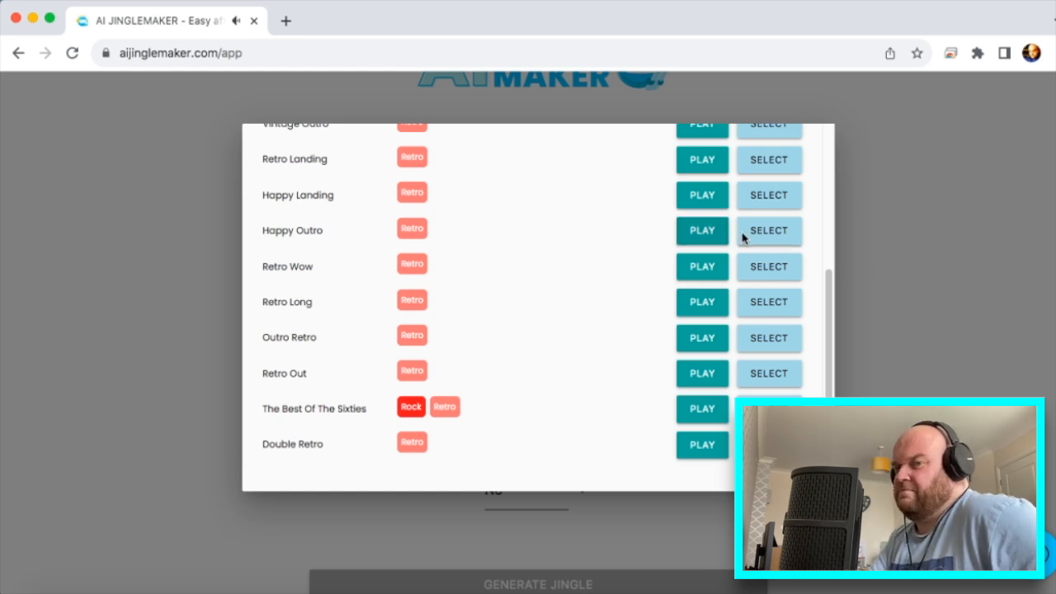
pyautogui.click(747, 238)
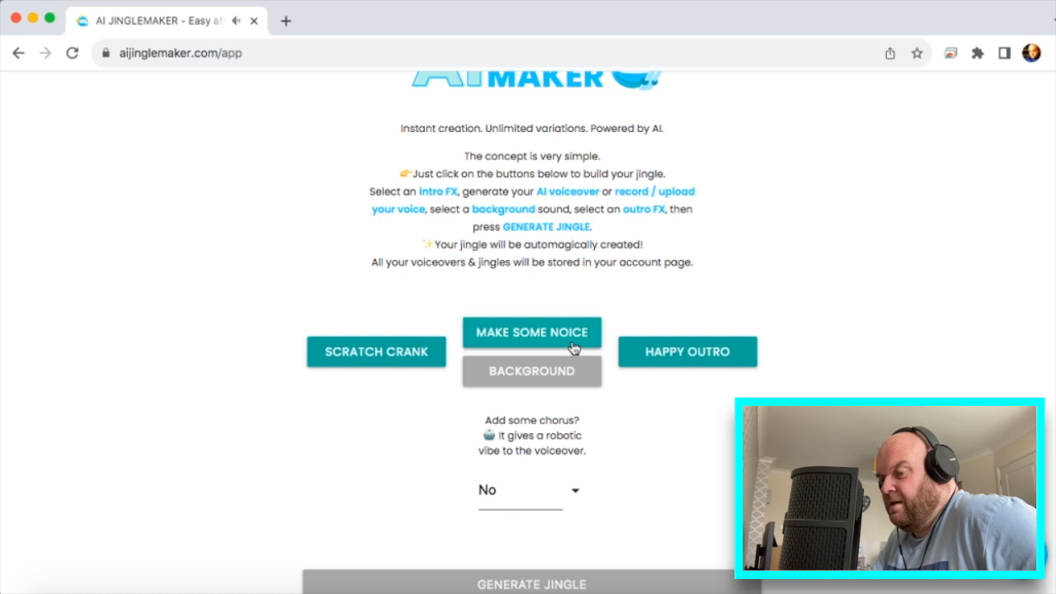
# - Reopen the outro effects, browse the Industrial and Fun styles, and preview Weird Laugh
pyautogui.click(696, 354)
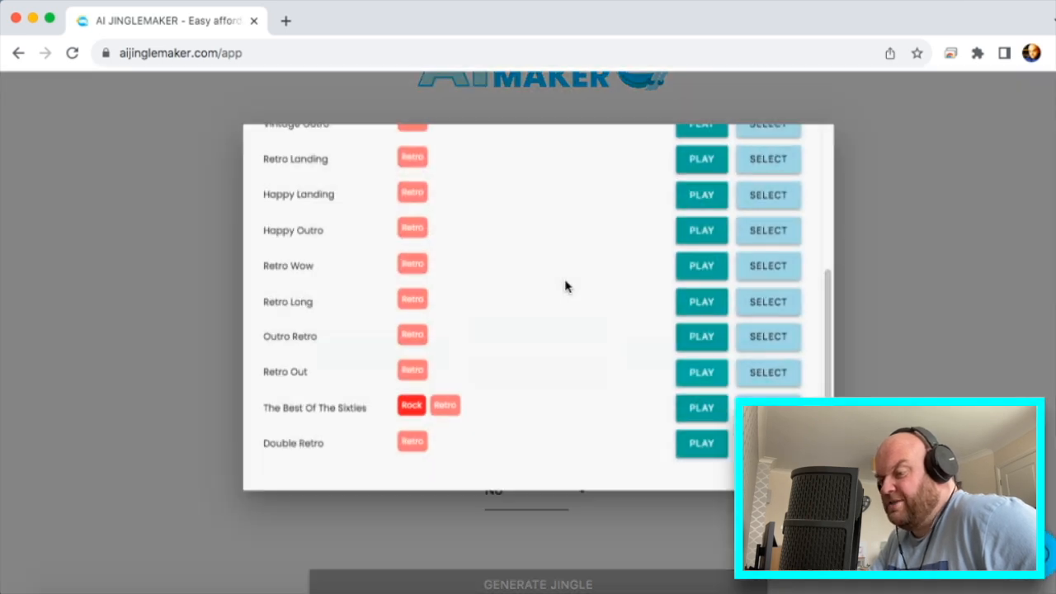
pyautogui.scroll(3, 592, 280)
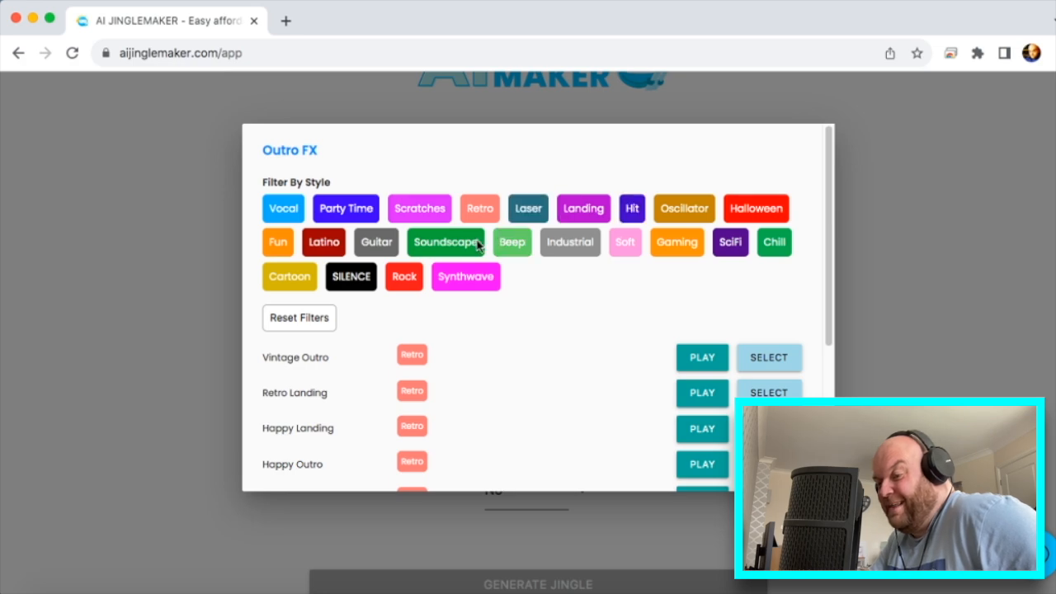
pyautogui.click(556, 246)
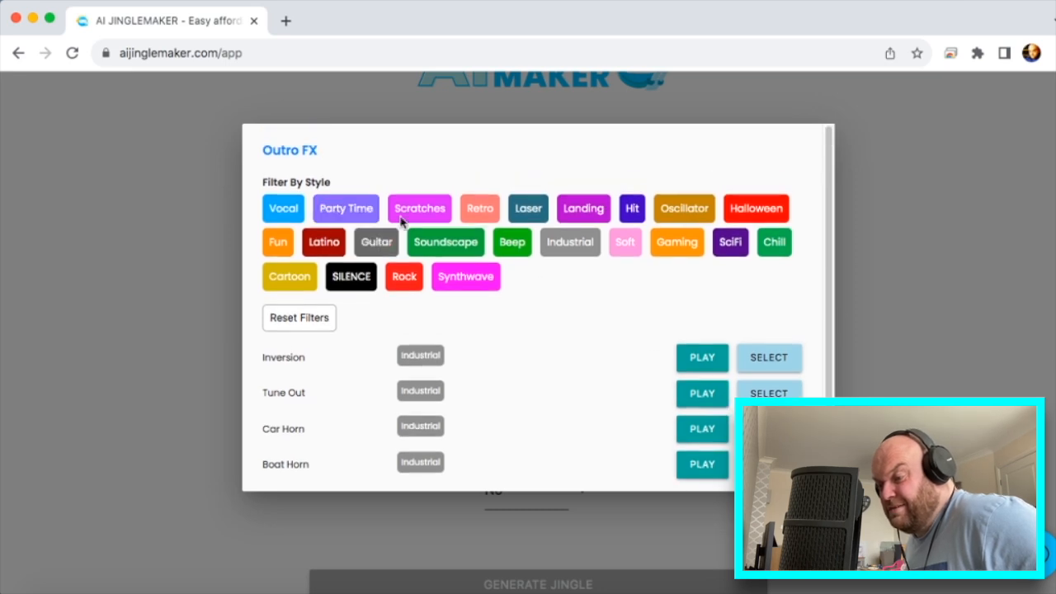
pyautogui.click(280, 240)
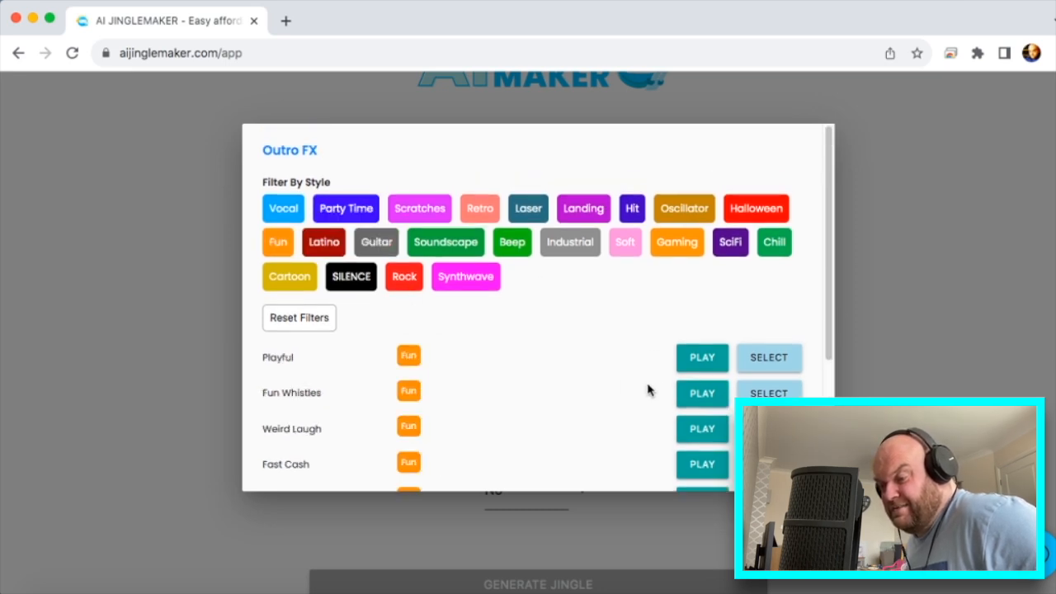
pyautogui.click(704, 428)
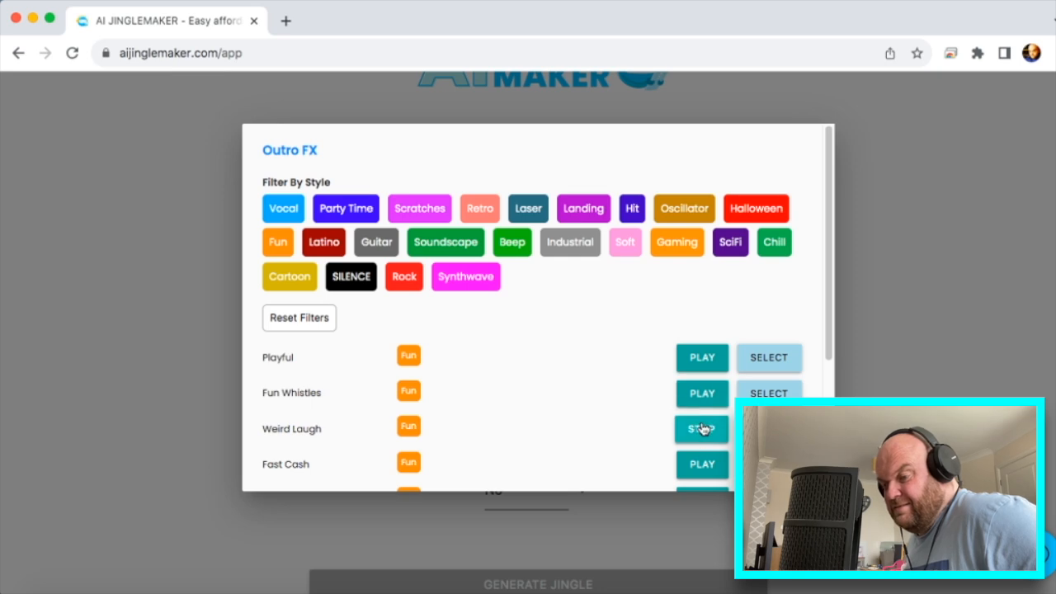
pyautogui.scroll(-3, 702, 429)
pyautogui.scroll(3, 703, 429)
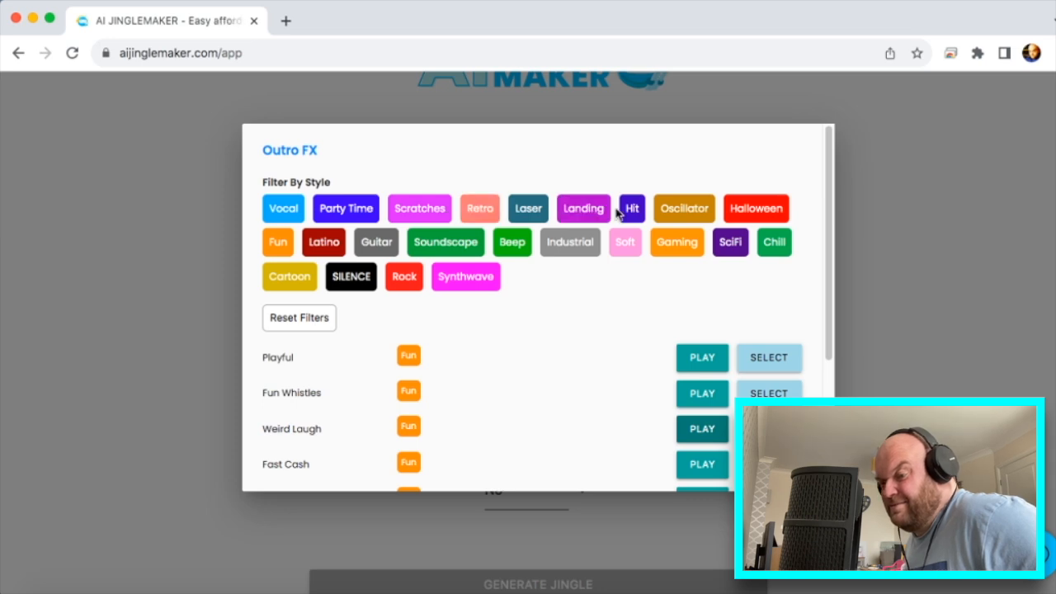
# - Filter the outro effects by the Hit style and preview Easy Drop, Laser Hit, Hit Metal Landing and Short One
pyautogui.click(632, 208)
pyautogui.scroll(-1, 673, 361)
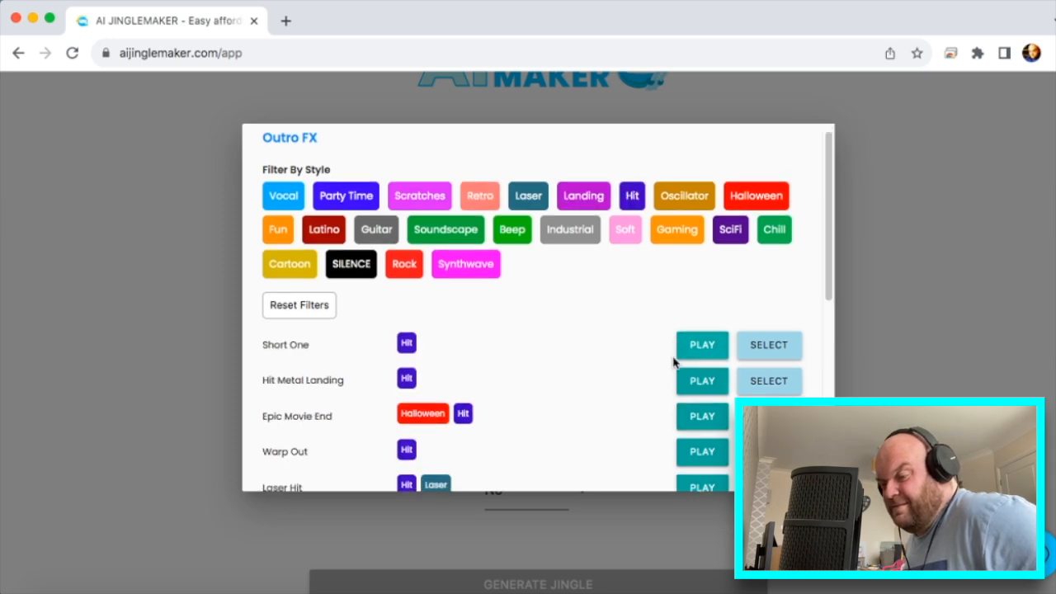
pyautogui.scroll(-3, 673, 361)
pyautogui.click(703, 404)
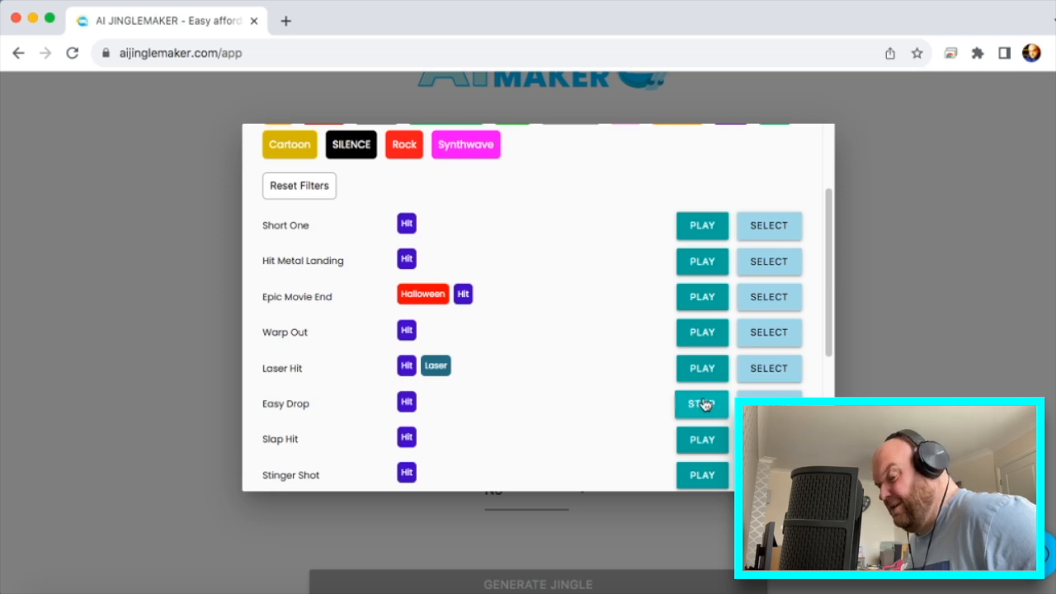
pyautogui.click(700, 378)
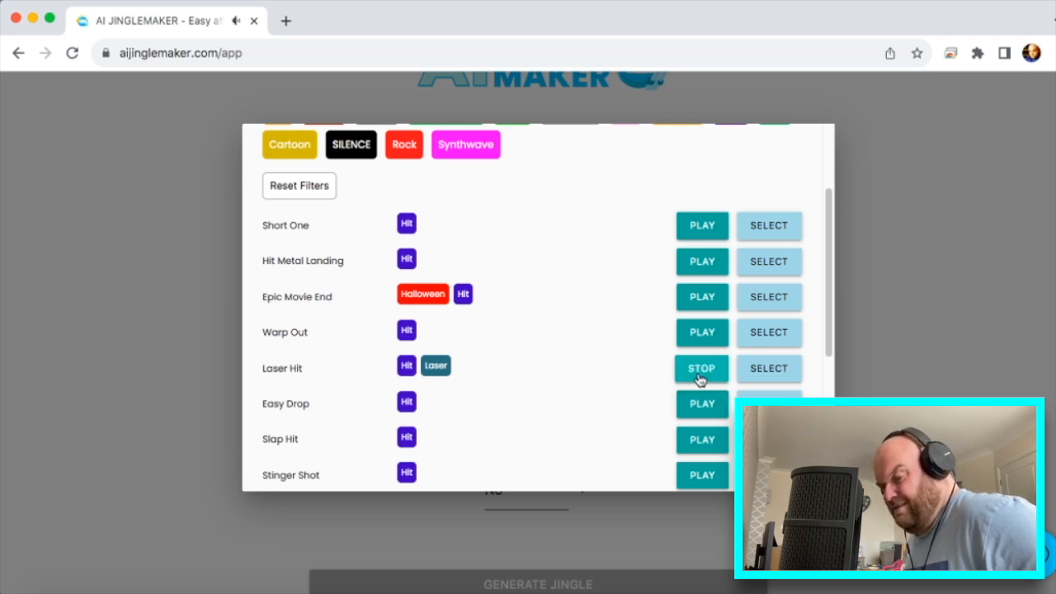
pyautogui.click(700, 268)
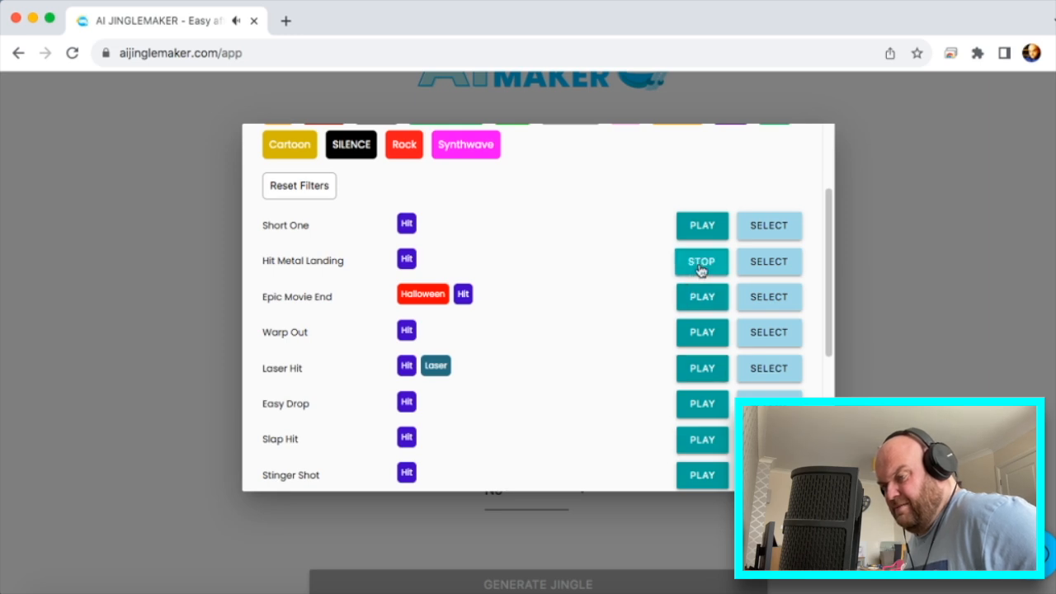
pyautogui.scroll(2, 655, 250)
pyautogui.click(700, 286)
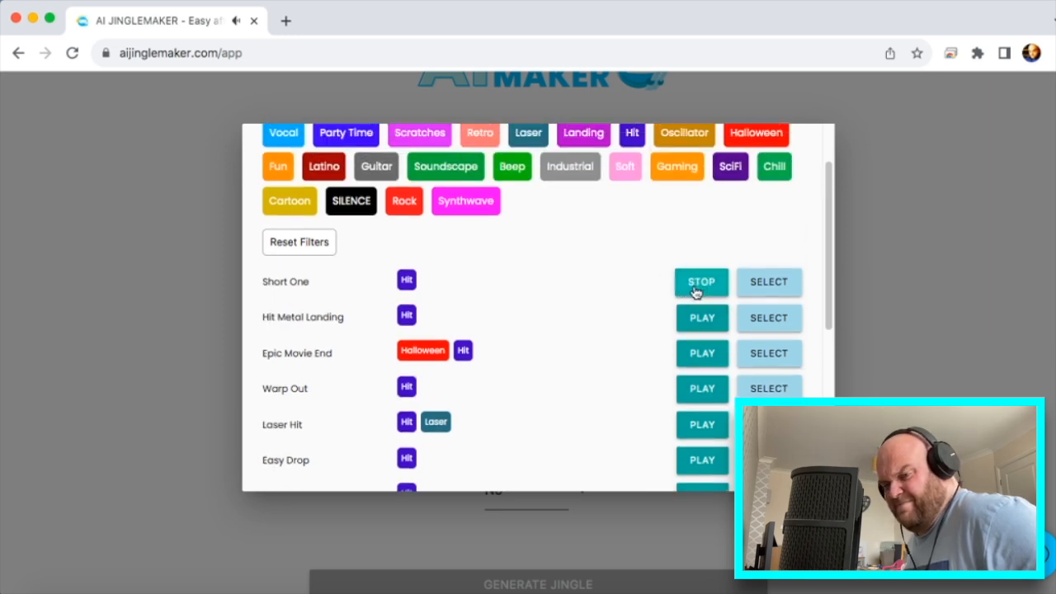
# - Filter the outro effects by the Landing style, preview Sweep Landing, and select it as the jingle's outro
pyautogui.scroll(2, 639, 263)
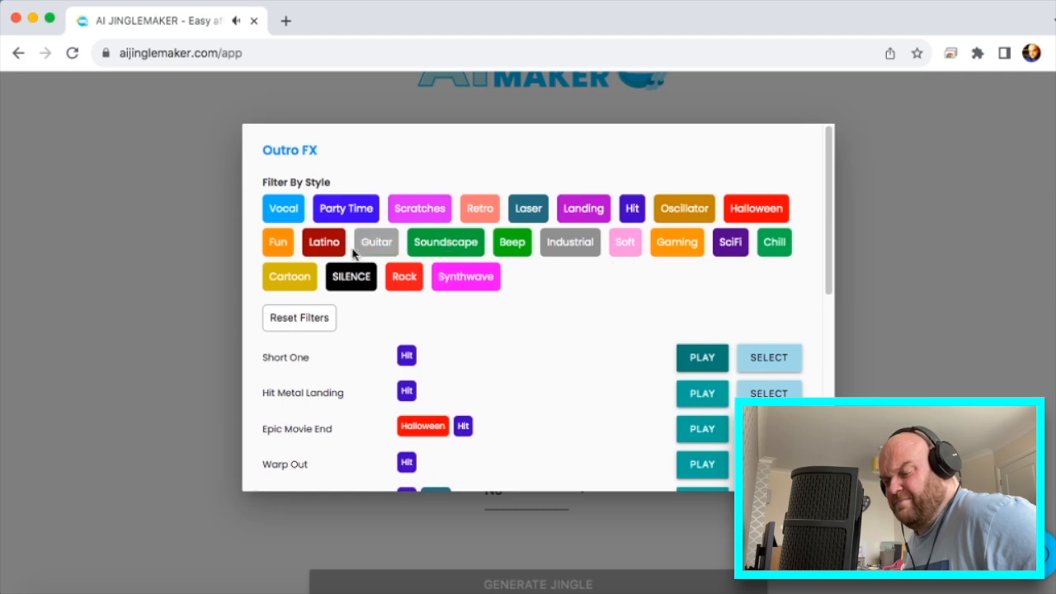
pyautogui.click(589, 213)
pyautogui.click(697, 362)
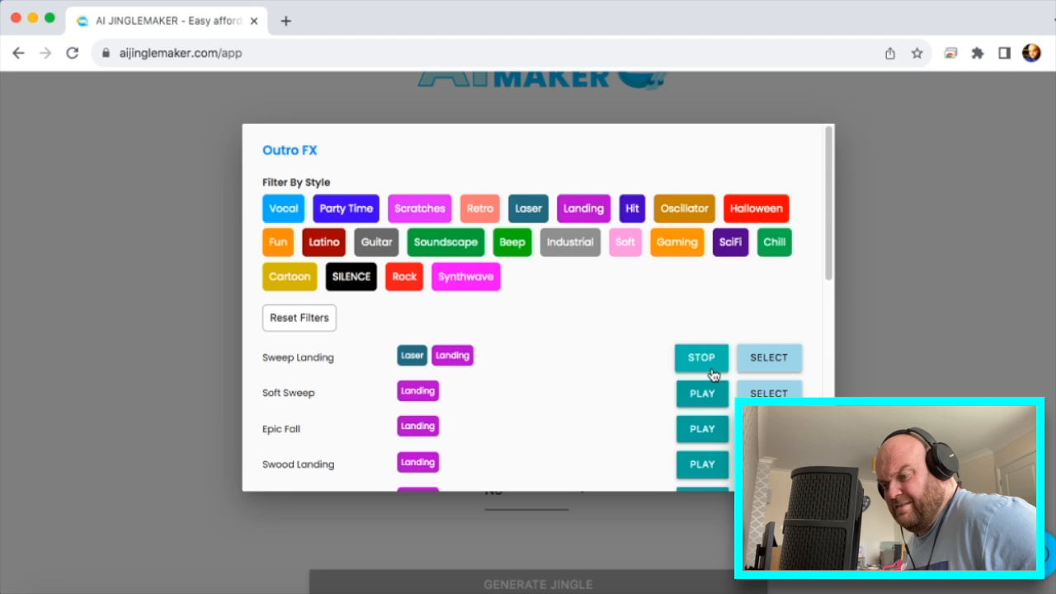
pyautogui.scroll(-10, 644, 353)
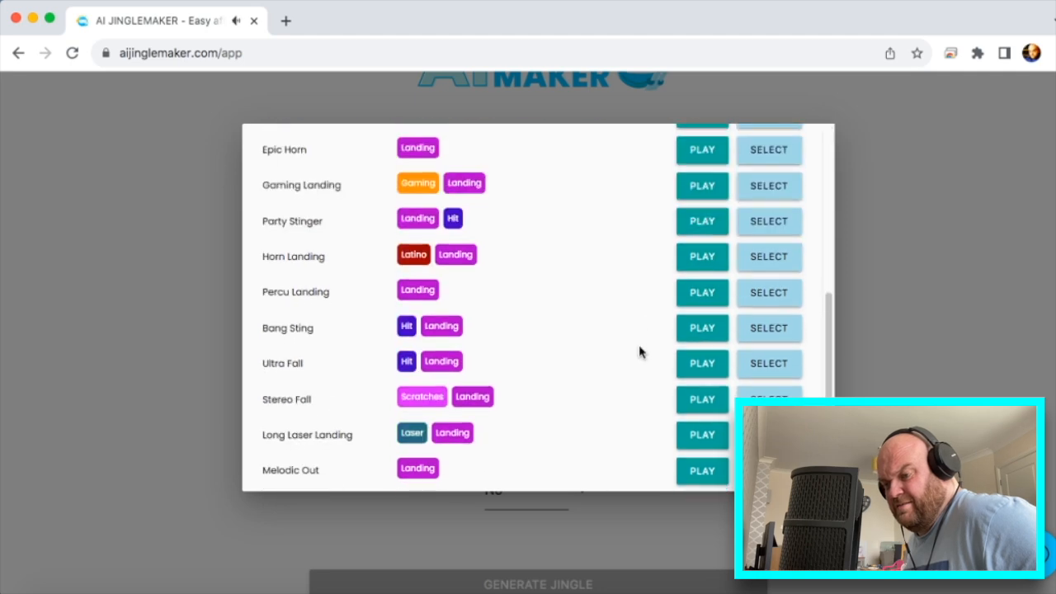
pyautogui.scroll(10, 639, 353)
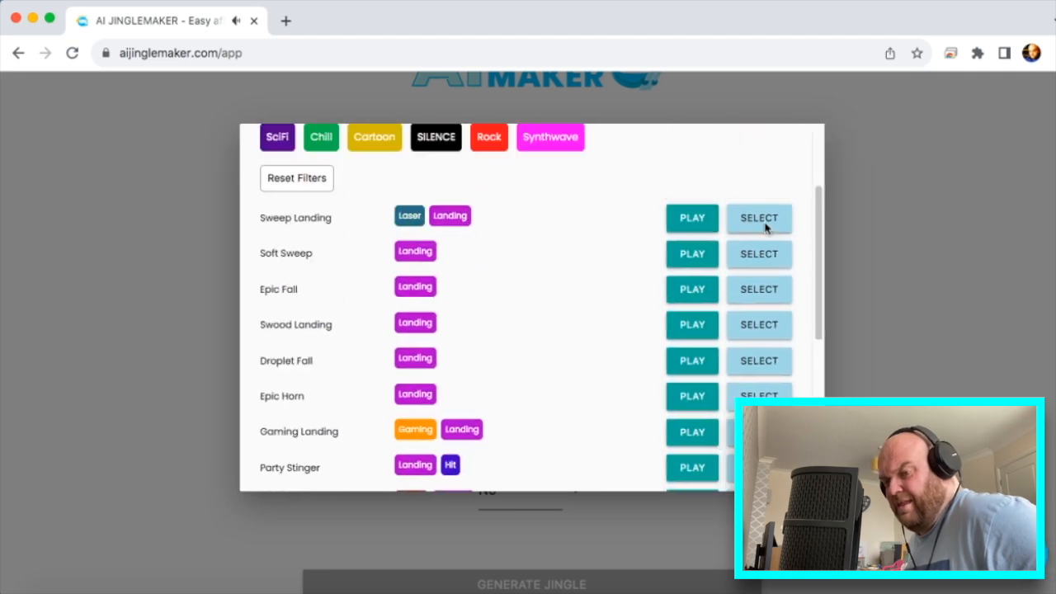
pyautogui.click(760, 221)
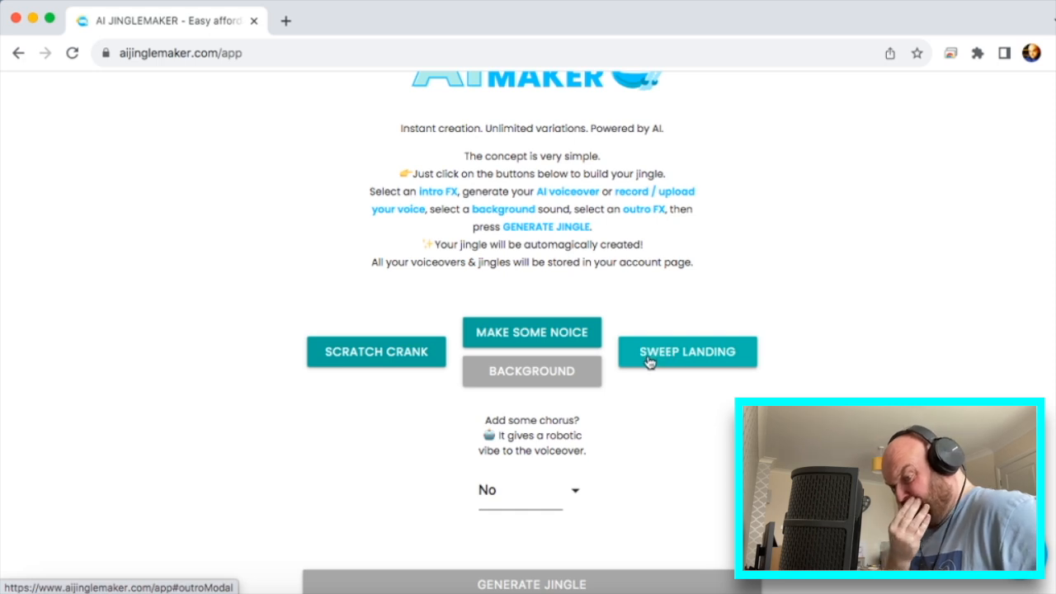
# - Open the background sounds, filter them by the Traditional style, and preview Bombay Dreams and Indian Traditions
pyautogui.click(540, 382)
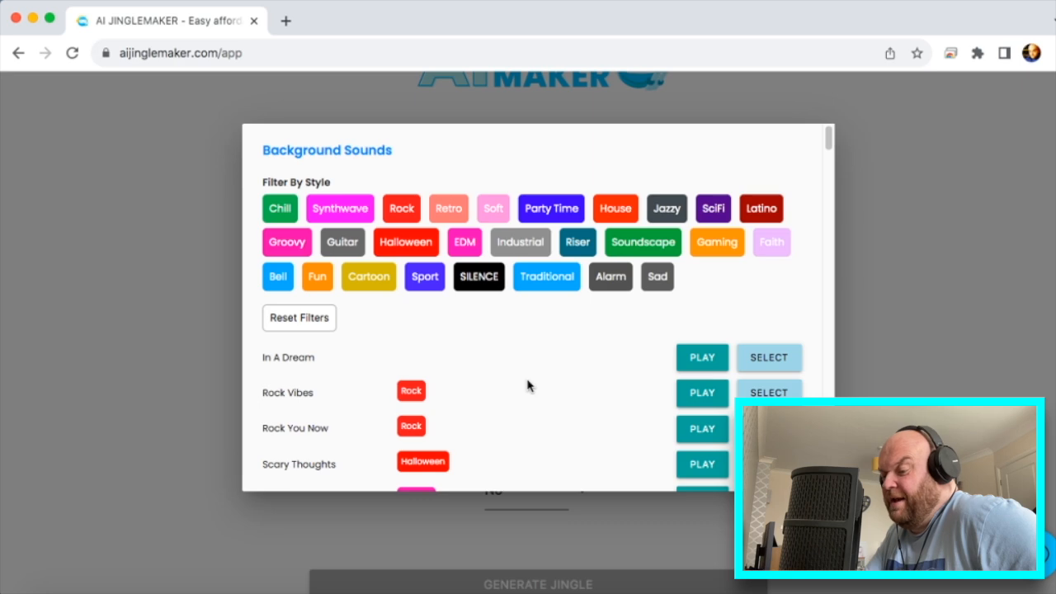
pyautogui.scroll(-5, 536, 393)
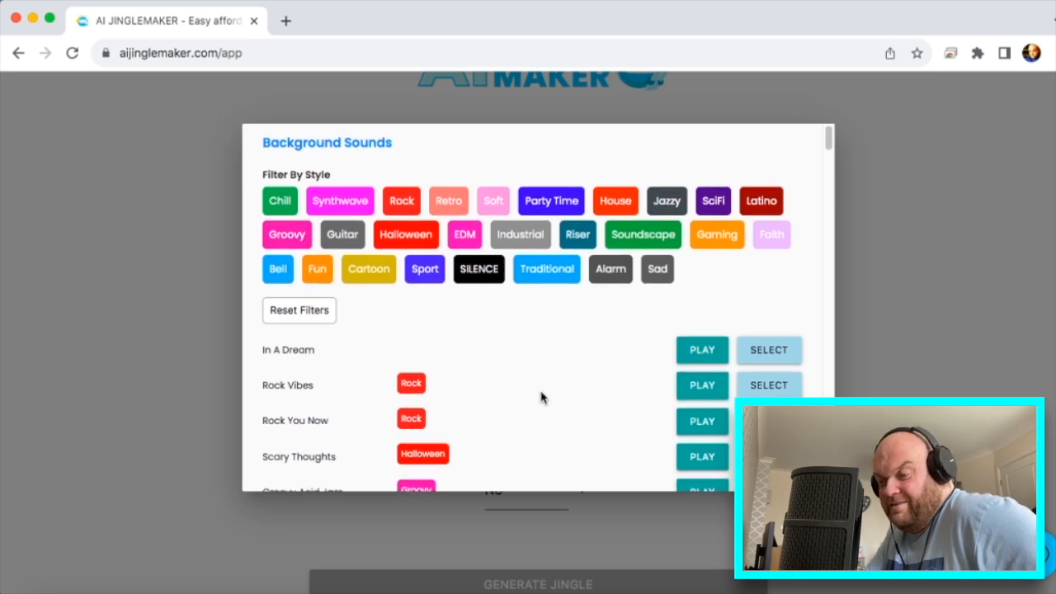
pyautogui.scroll(5, 548, 398)
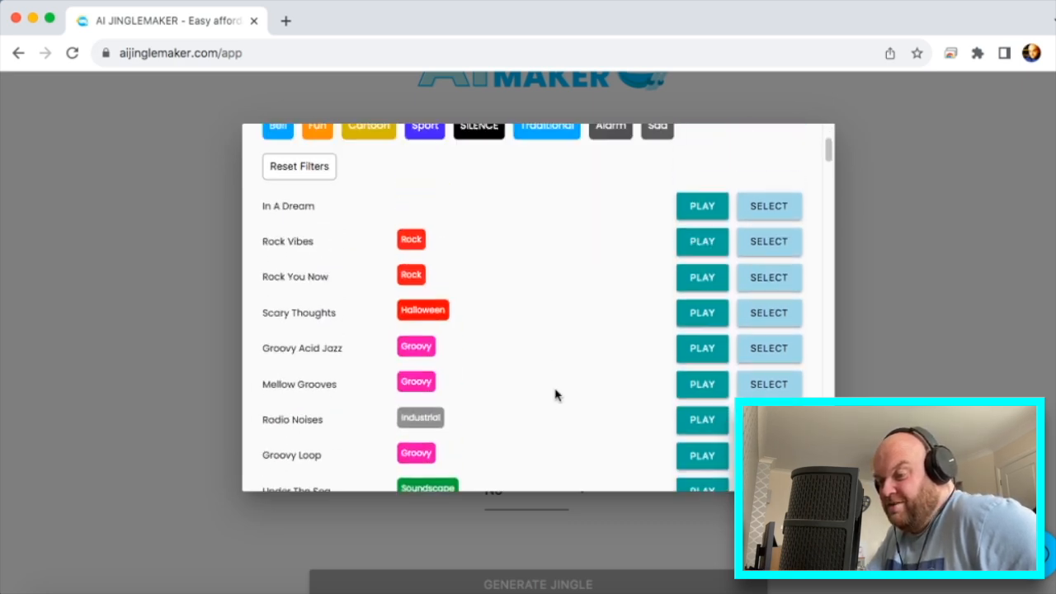
pyautogui.click(545, 223)
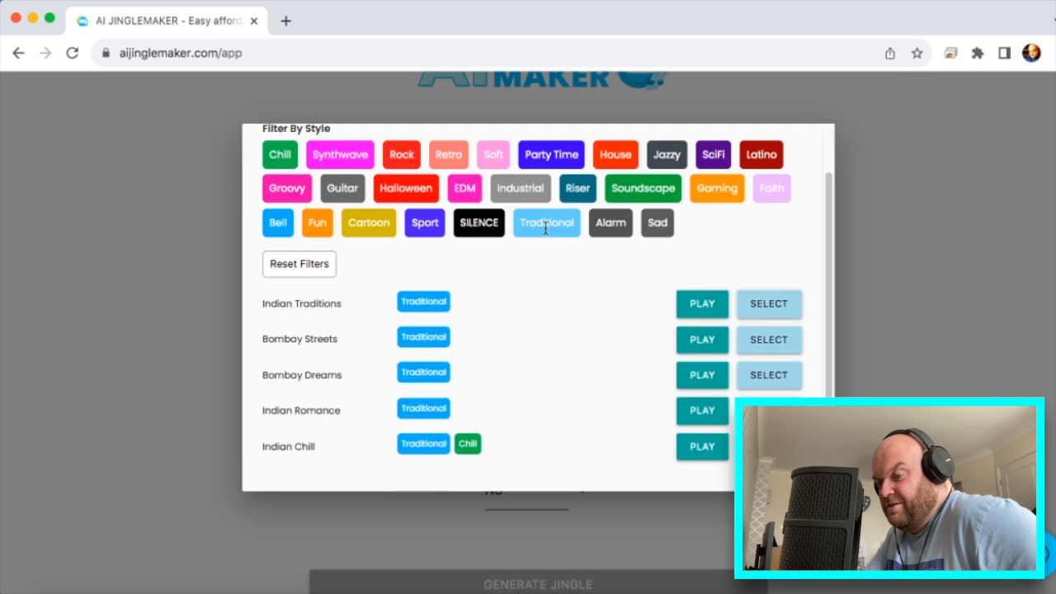
pyautogui.click(702, 380)
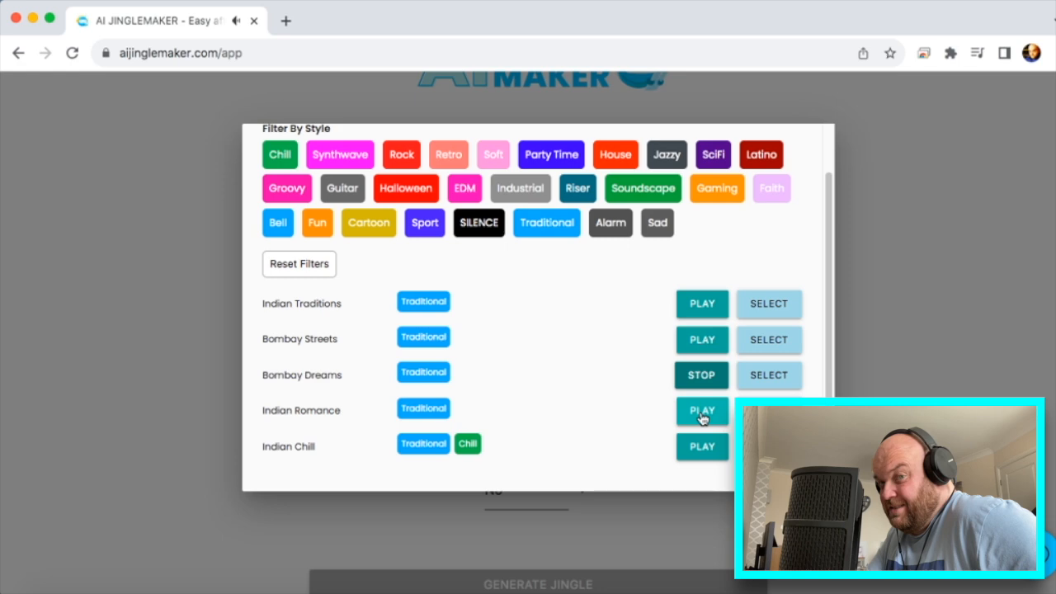
pyautogui.click(700, 377)
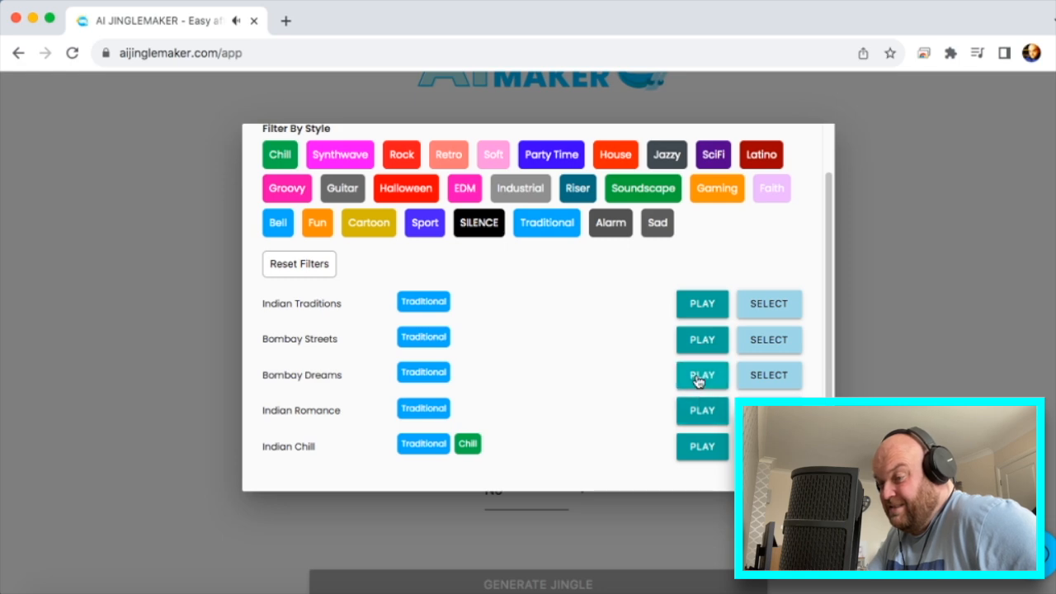
pyautogui.scroll(1, 650, 365)
pyautogui.click(693, 366)
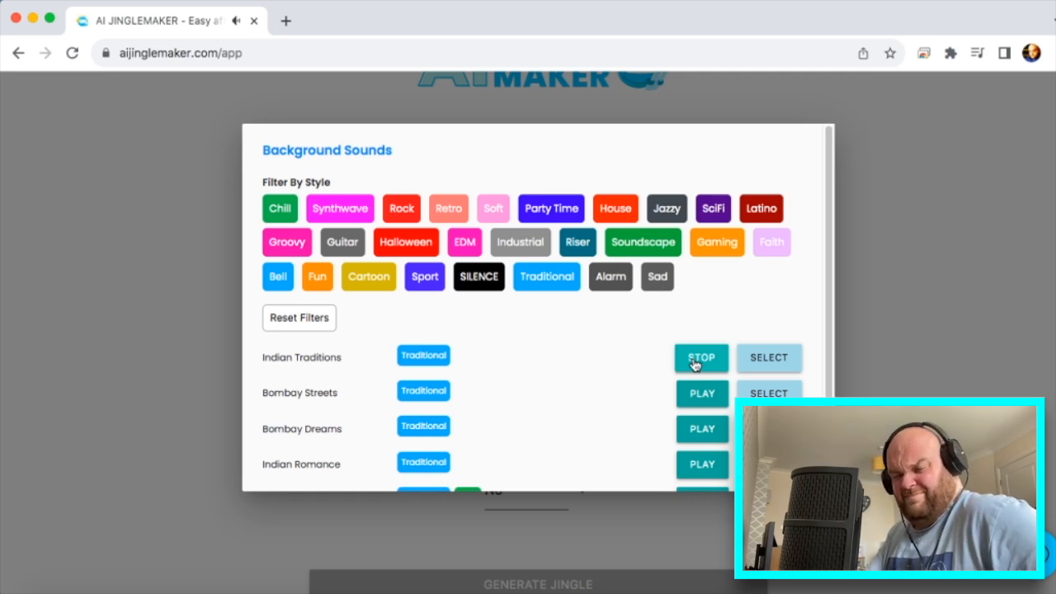
pyautogui.click(693, 365)
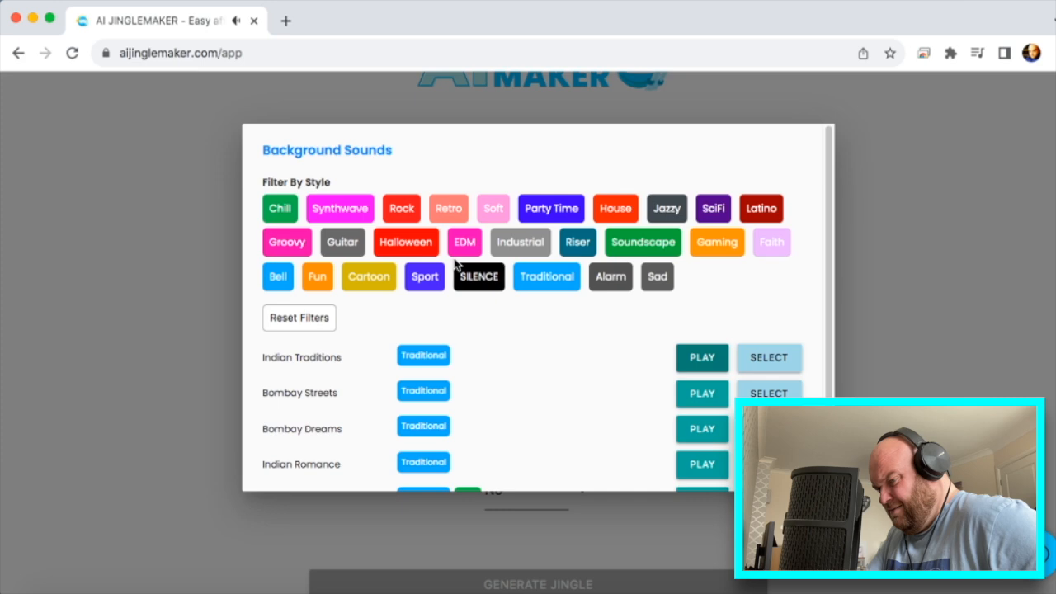
# - Filter the background sounds by the Guitar style and preview Funky Guitar, Heavy Guitar and 60s Riffs
pyautogui.scroll(-1, 388, 252)
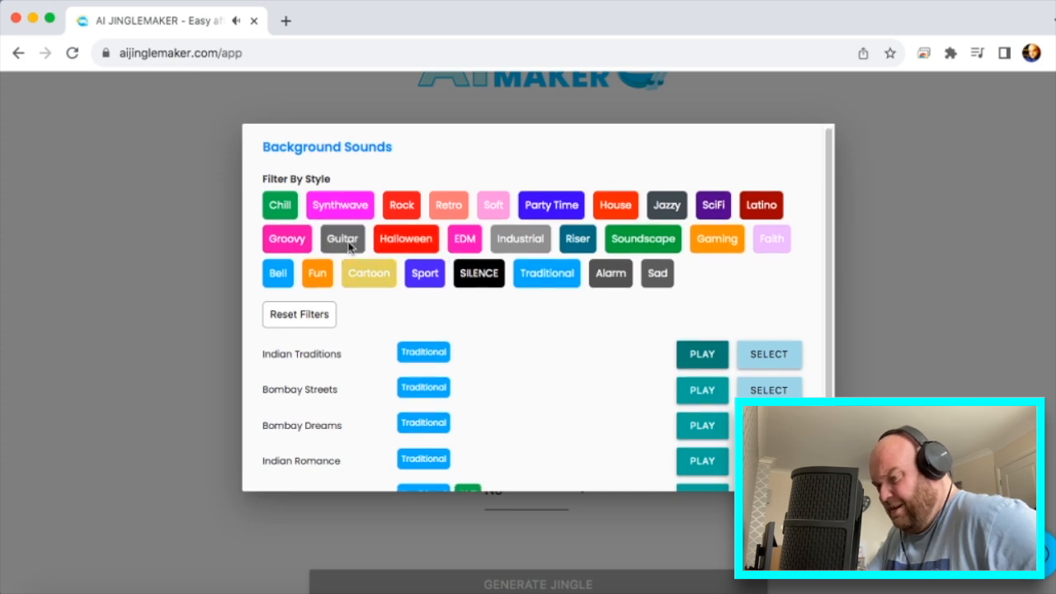
pyautogui.click(346, 242)
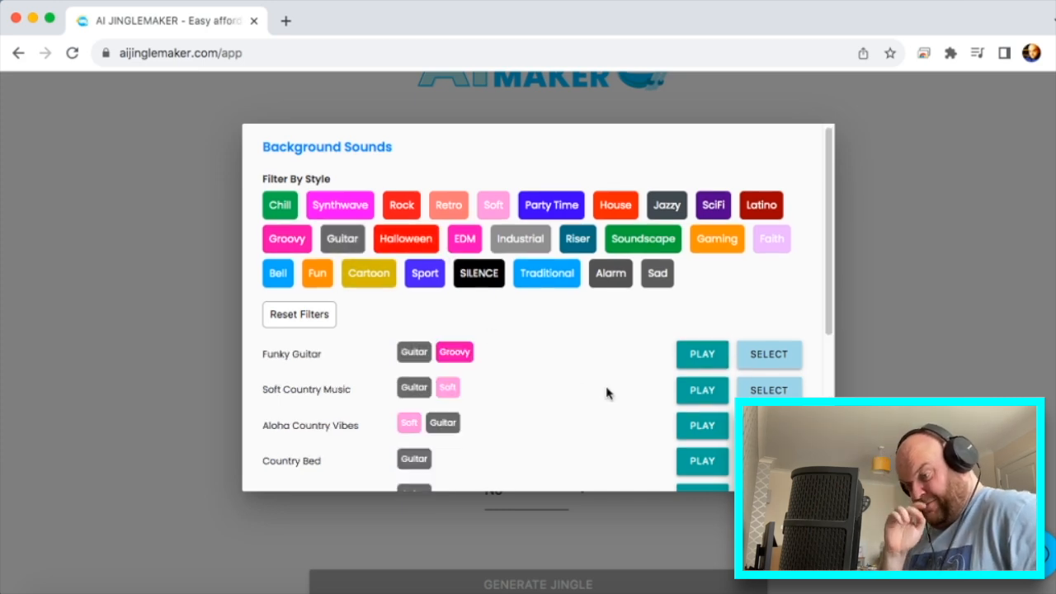
pyautogui.click(694, 360)
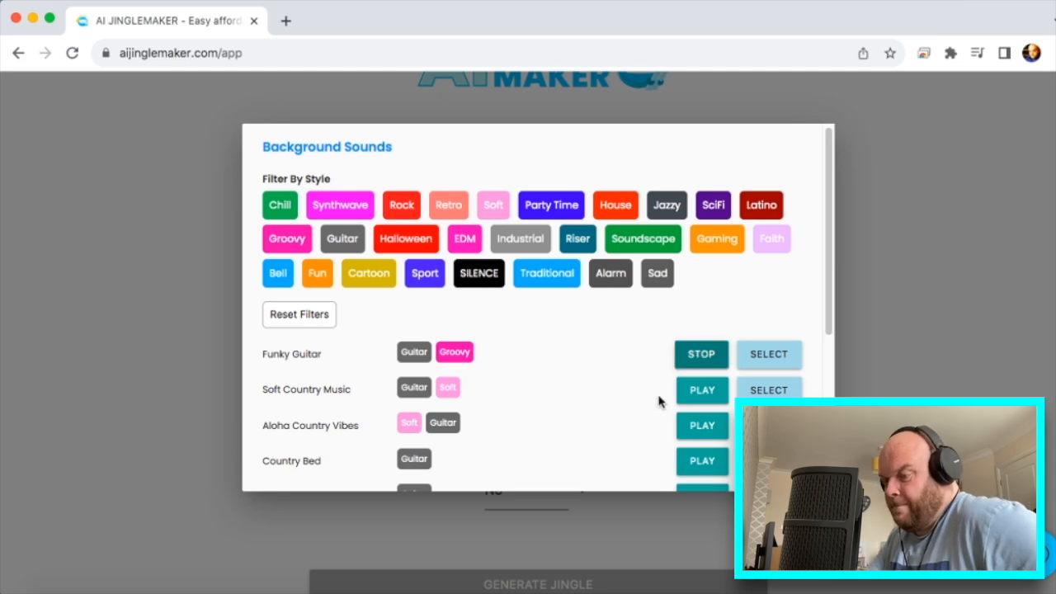
pyautogui.scroll(-3, 656, 396)
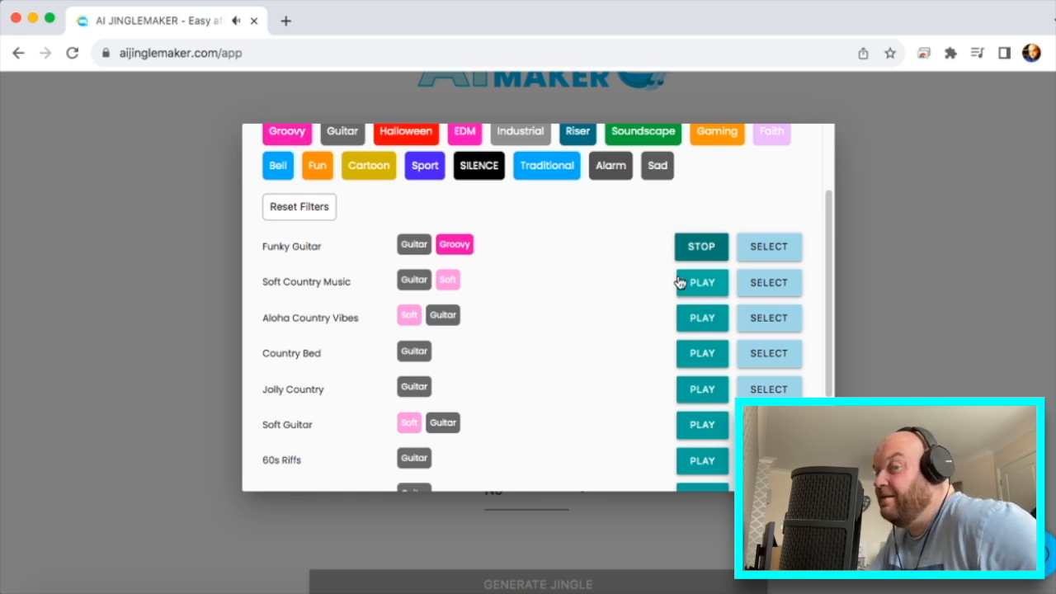
pyautogui.click(685, 245)
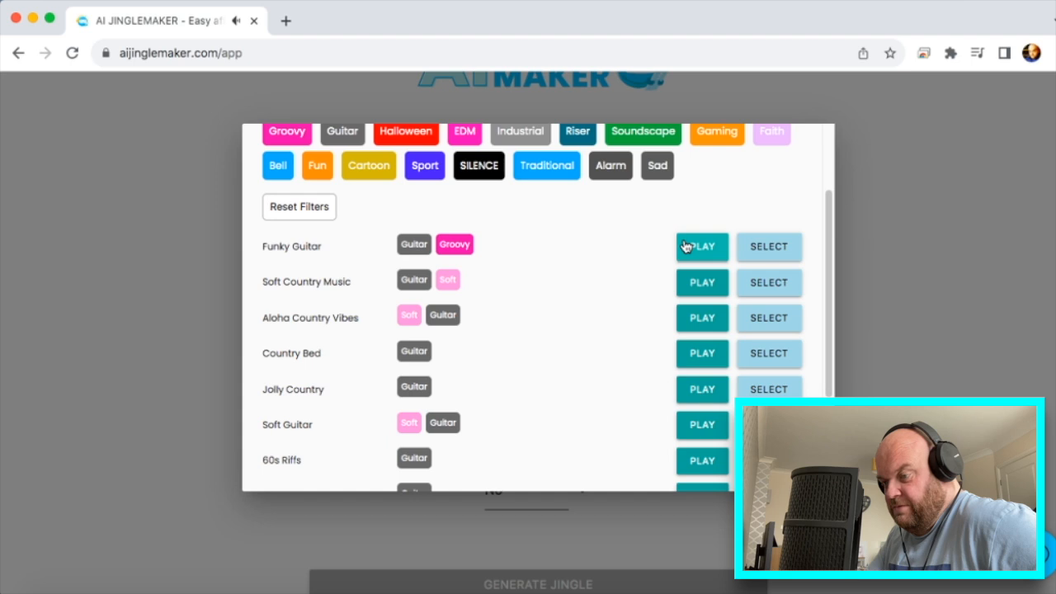
pyautogui.scroll(-3, 635, 359)
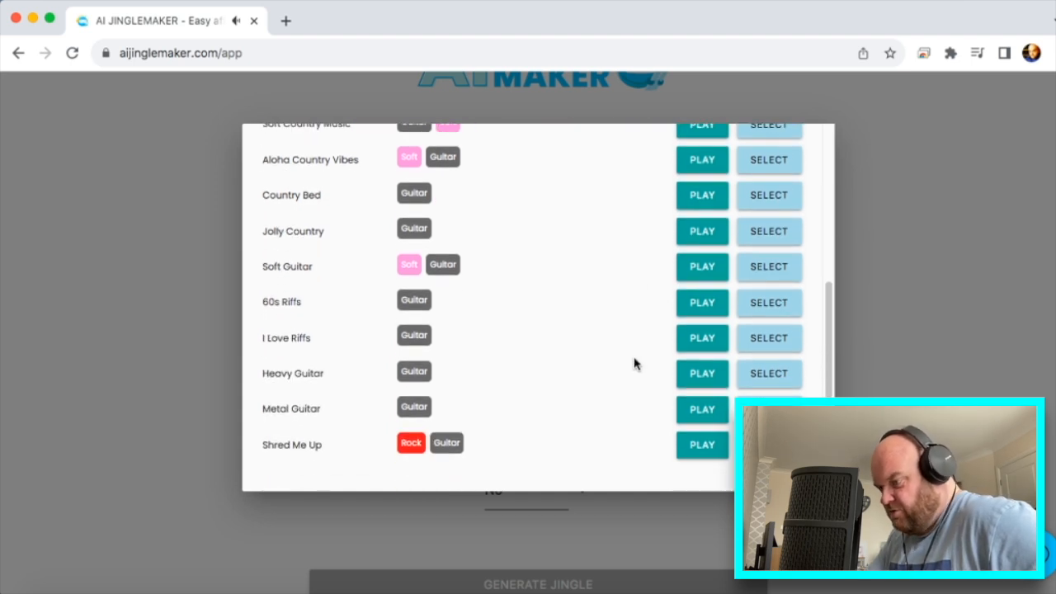
pyautogui.click(701, 382)
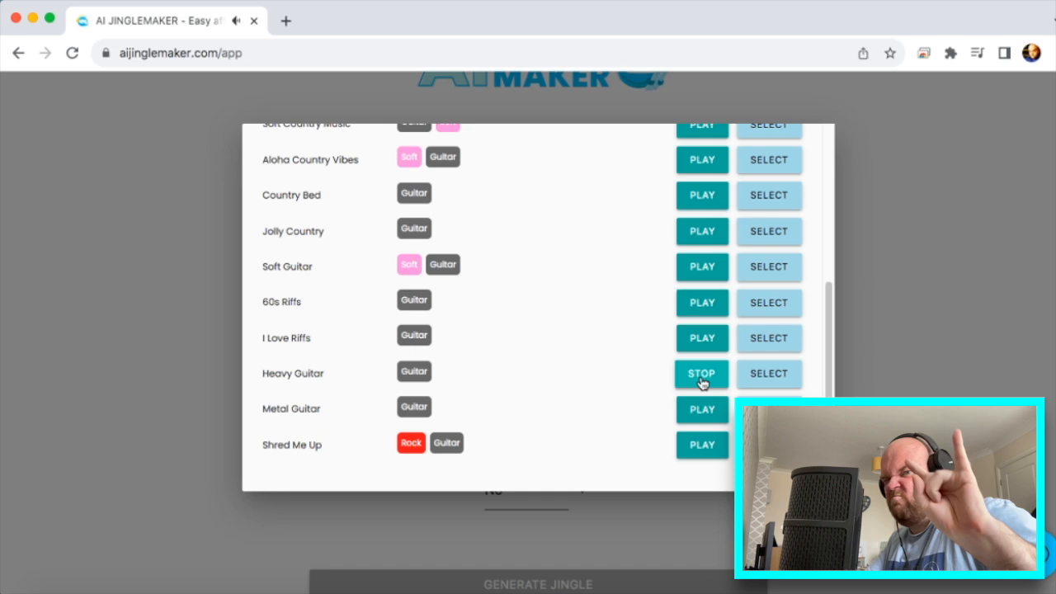
pyautogui.click(700, 378)
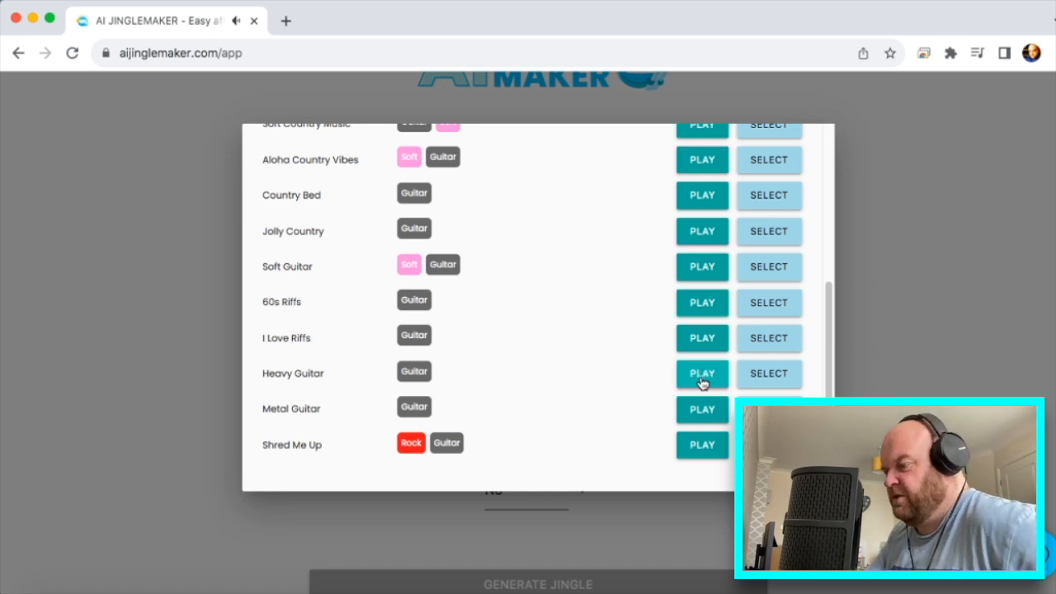
pyautogui.click(698, 314)
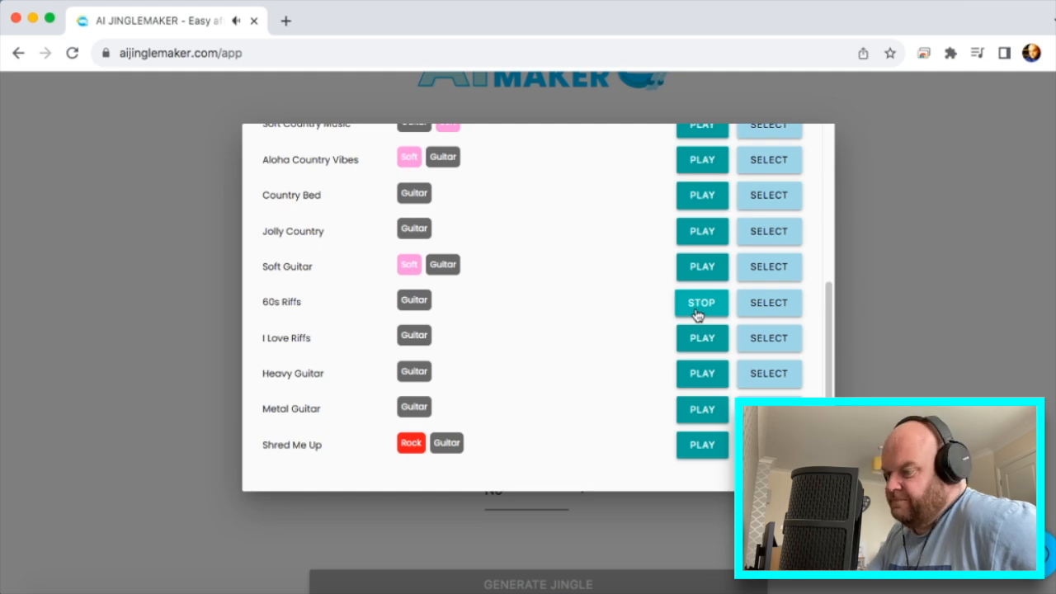
pyautogui.click(697, 313)
# - Filter the background sounds by the EDM style and preview Happy Techno
pyautogui.scroll(5, 582, 317)
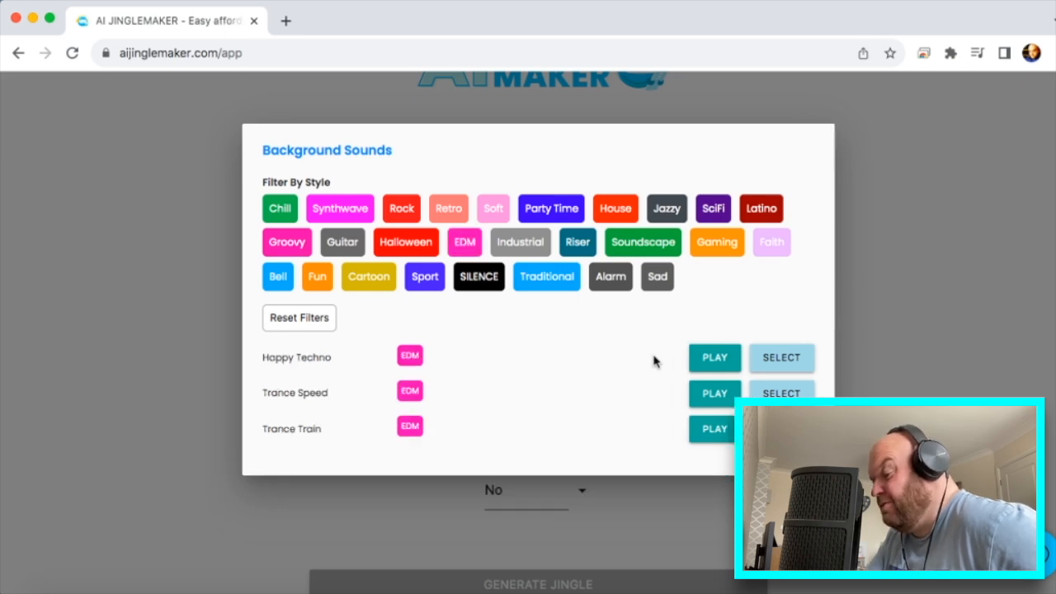
pyautogui.click(714, 358)
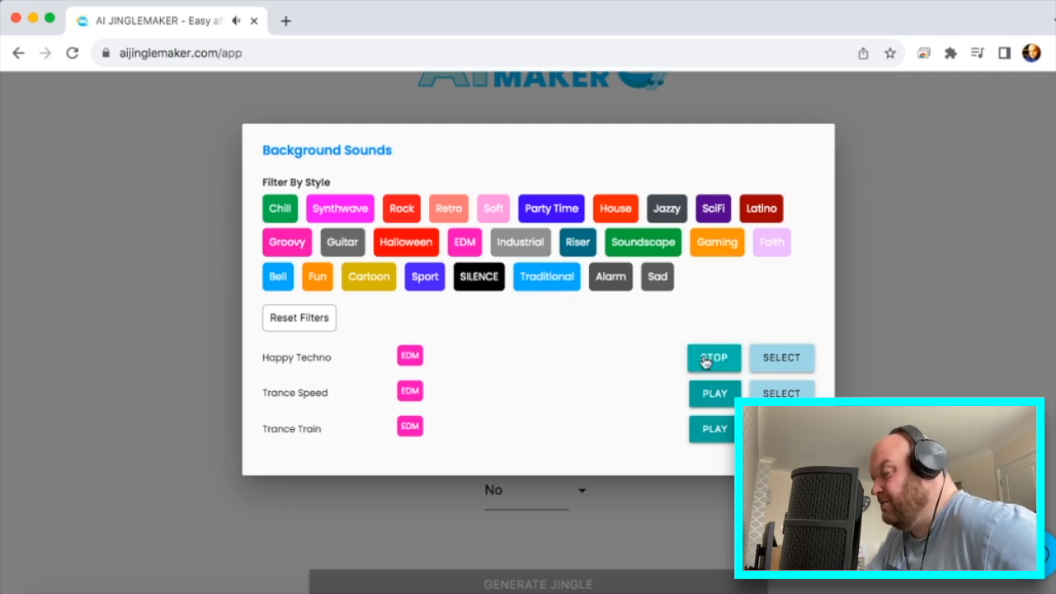
pyautogui.click(706, 361)
# - Filter the background sounds by the House style, preview House Claps, and select it as the jingle's background
pyautogui.click(615, 208)
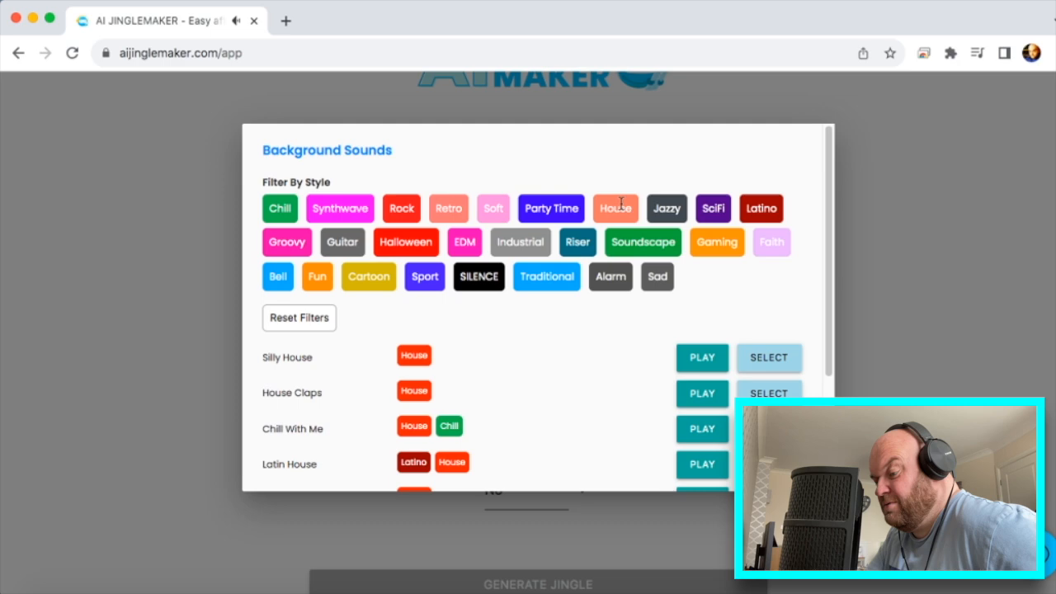
pyautogui.click(706, 397)
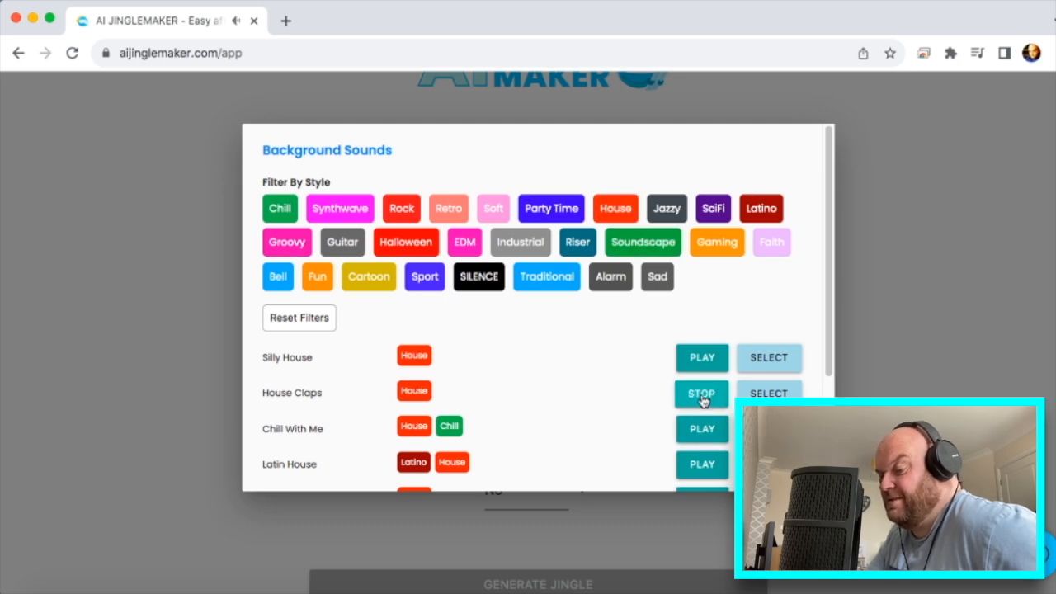
pyautogui.scroll(-3, 629, 393)
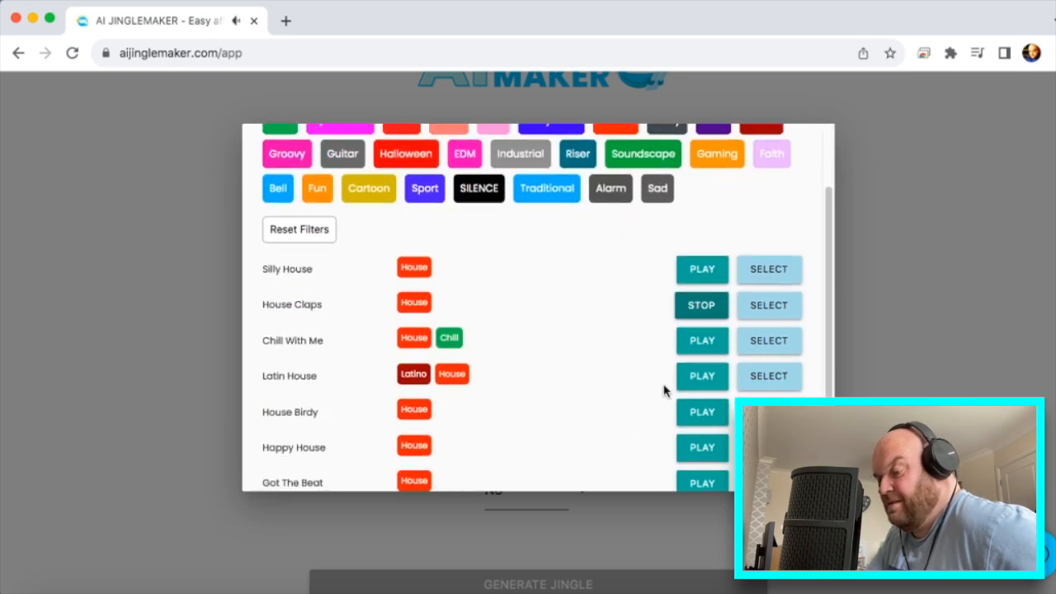
pyautogui.click(762, 308)
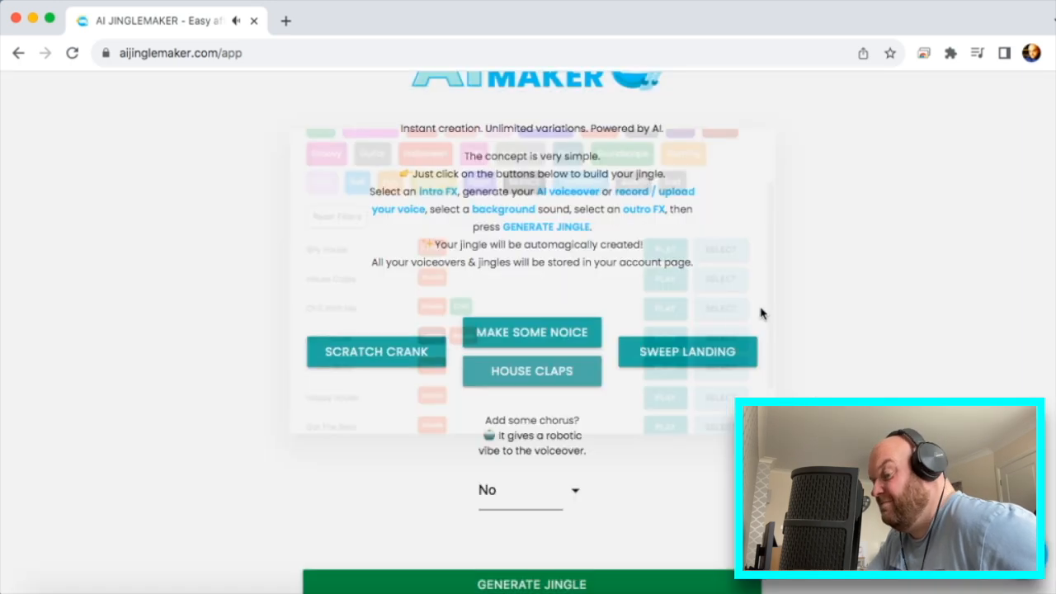
pyautogui.scroll(-1, 545, 474)
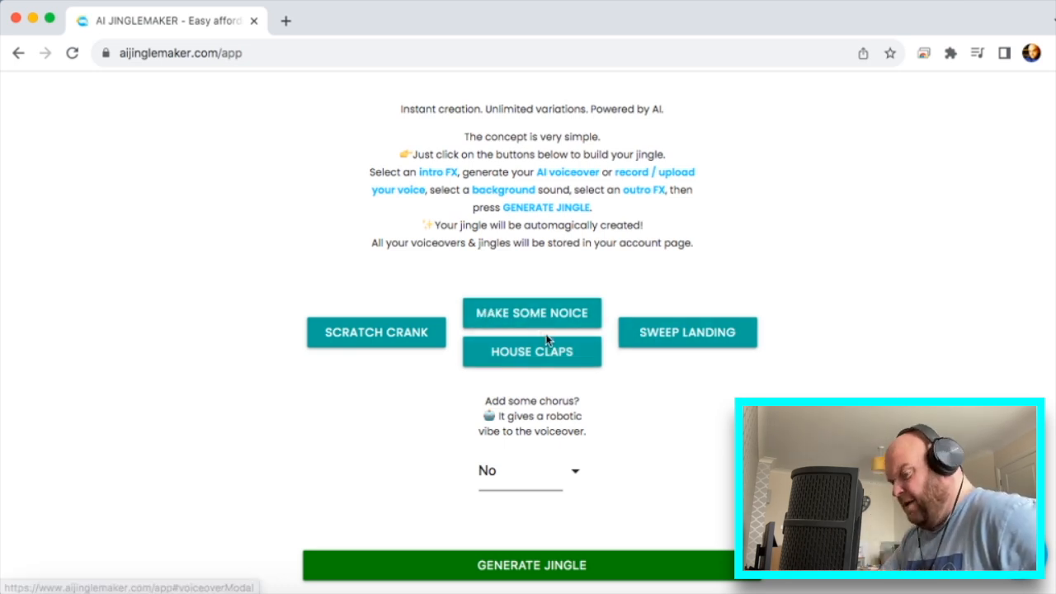
pyautogui.scroll(-1, 528, 363)
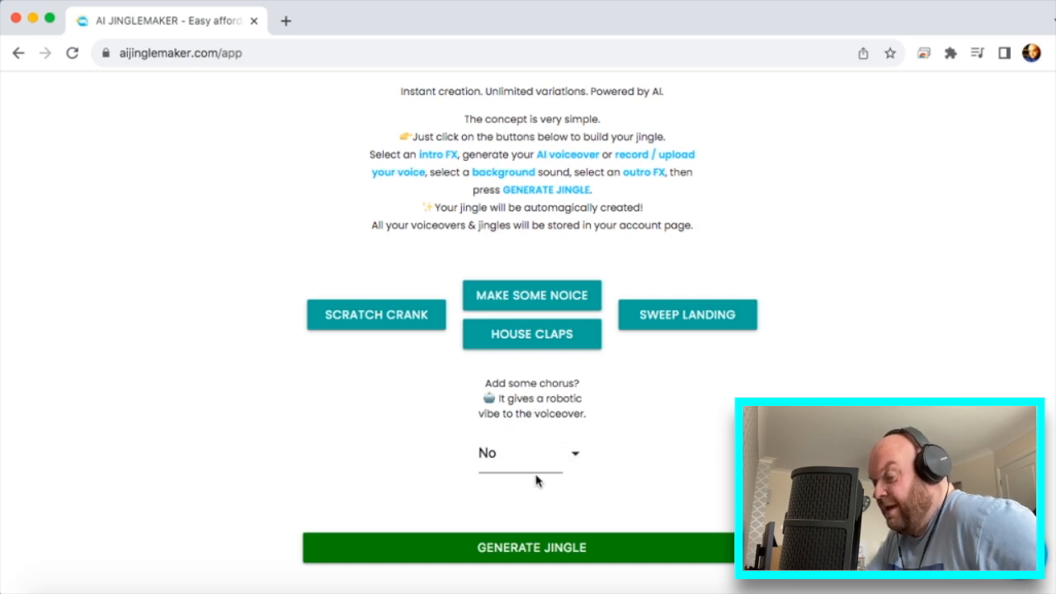
# - Add chorus to the voiceover by setting the option to Yes, and generate the jingle
pyautogui.scroll(-3, 537, 481)
pyautogui.click(520, 332)
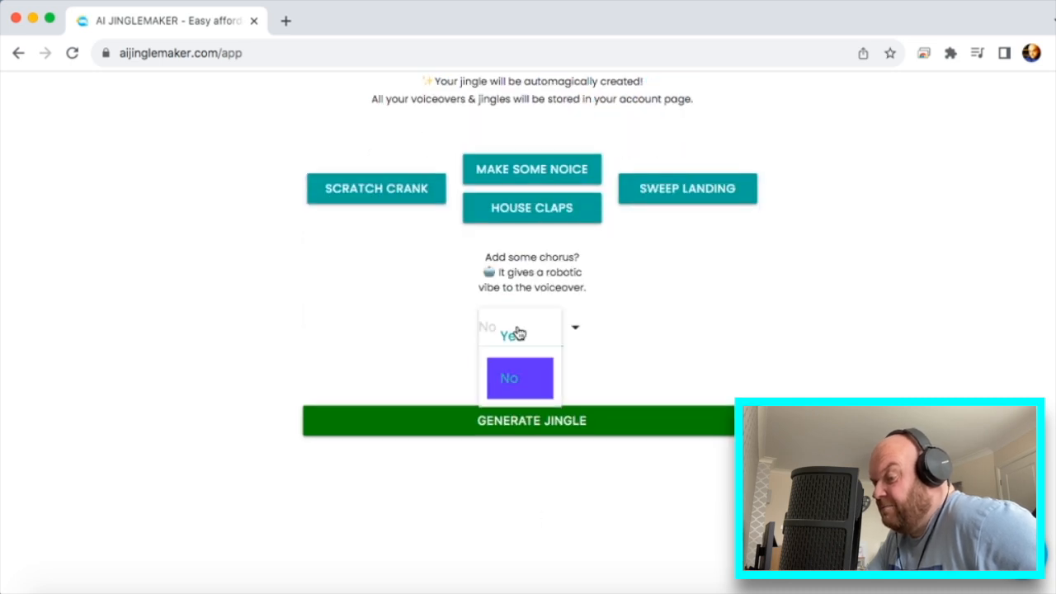
pyautogui.click(521, 340)
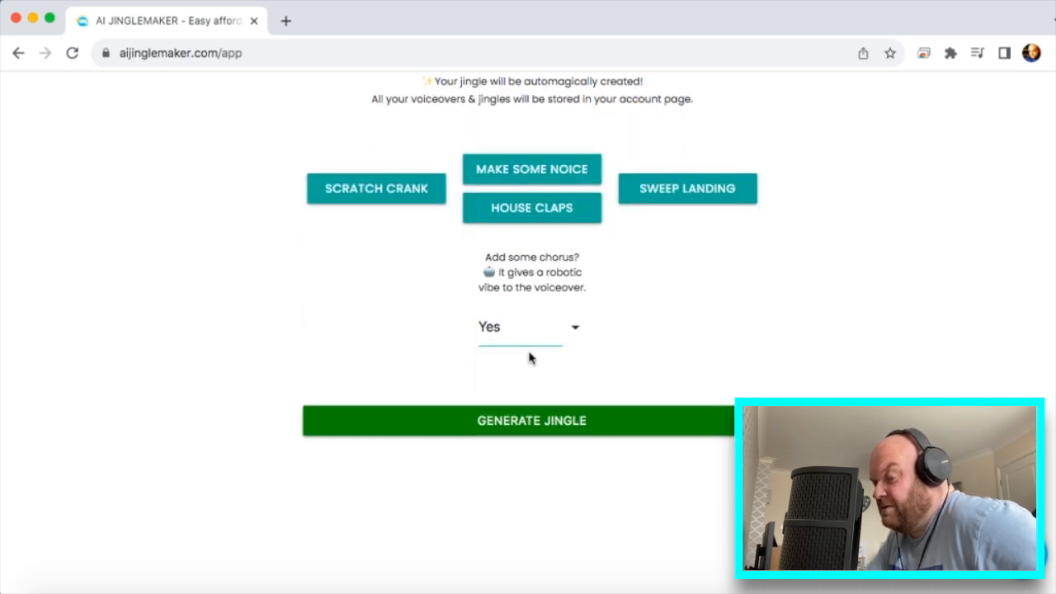
pyautogui.click(541, 421)
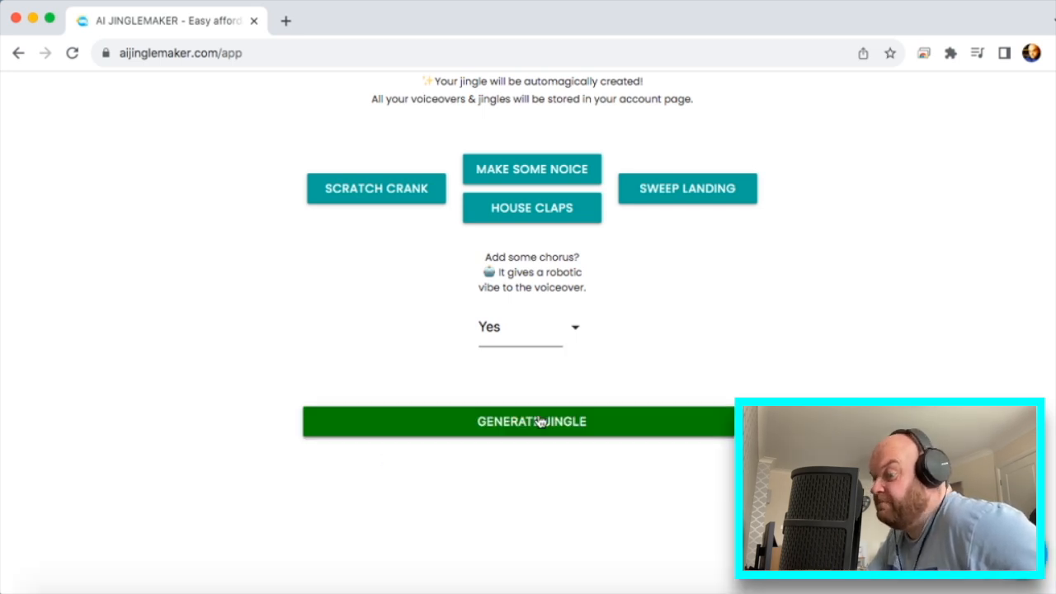
# - Listen to the generated jingle several times and download its audio file
pyautogui.scroll(-4, 540, 421)
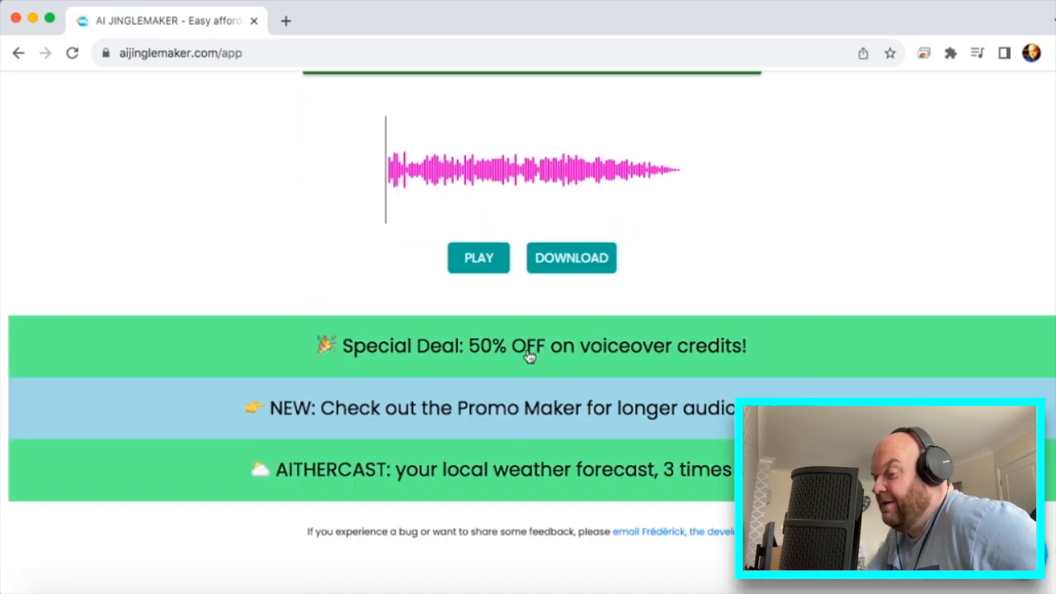
pyautogui.scroll(1, 529, 356)
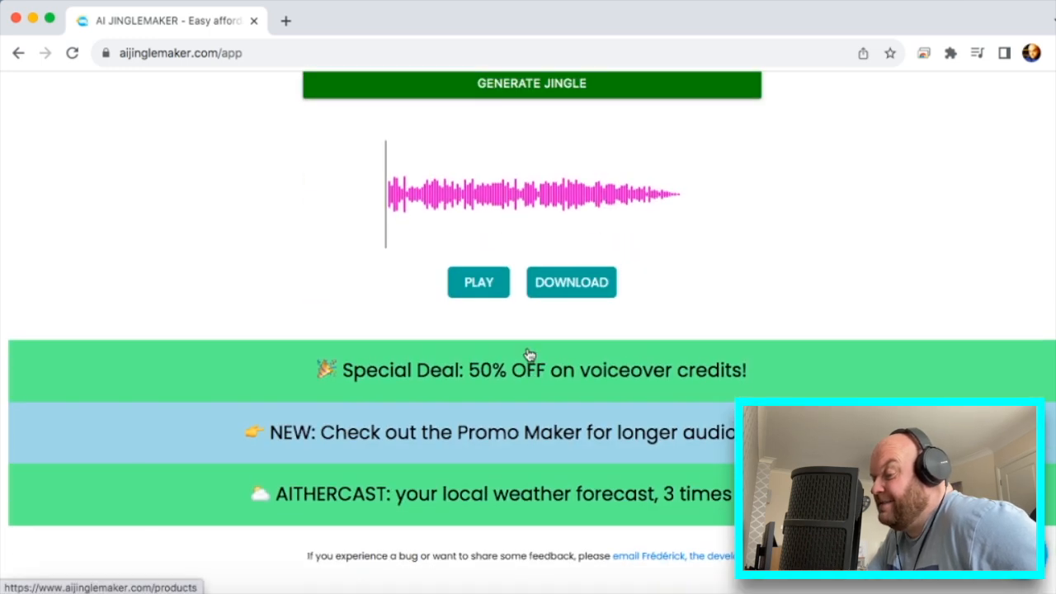
pyautogui.click(478, 283)
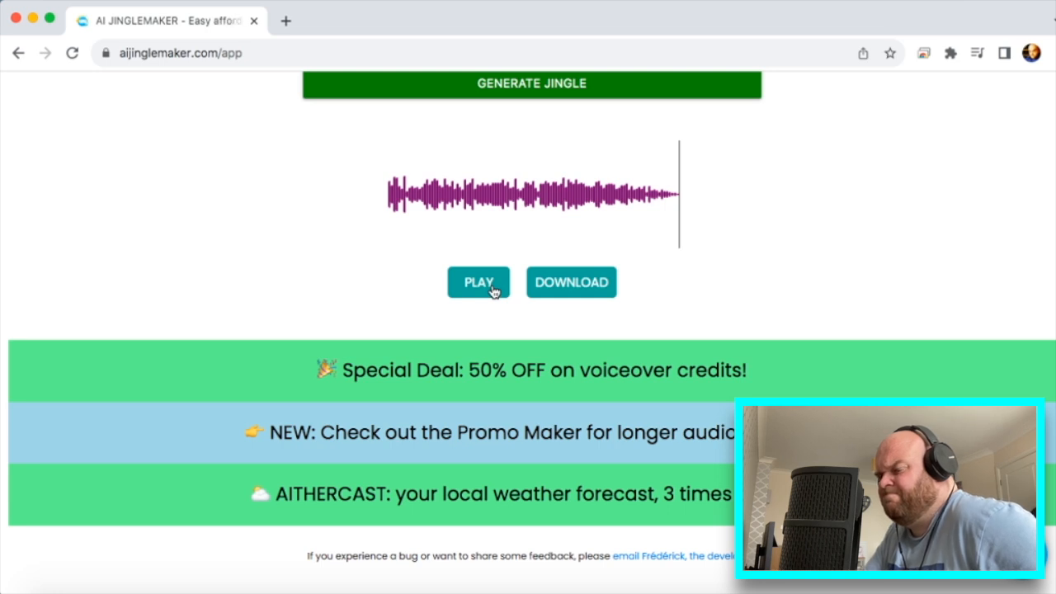
pyautogui.click(478, 283)
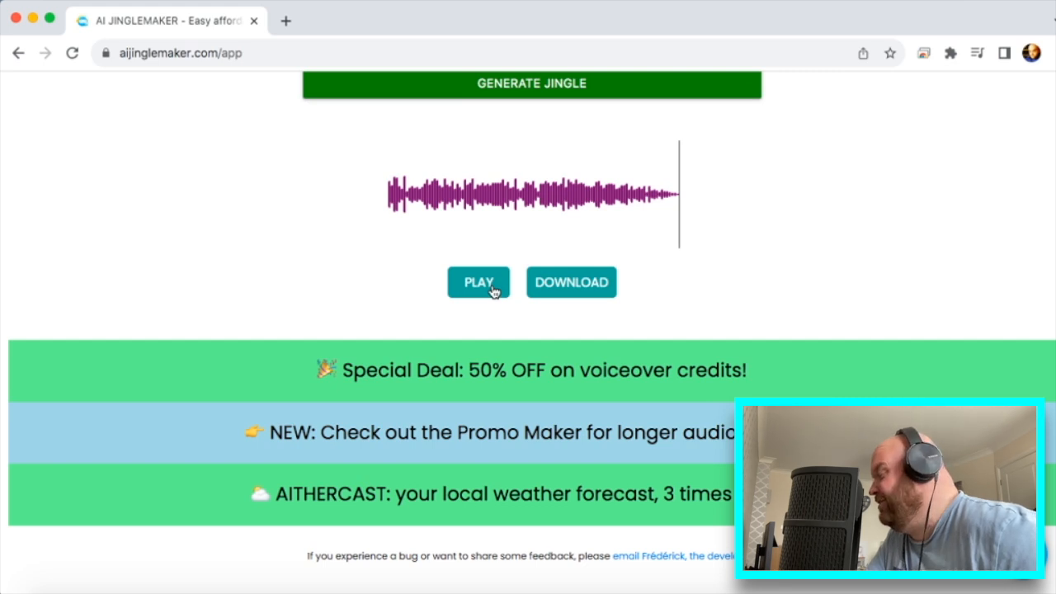
pyautogui.click(478, 283)
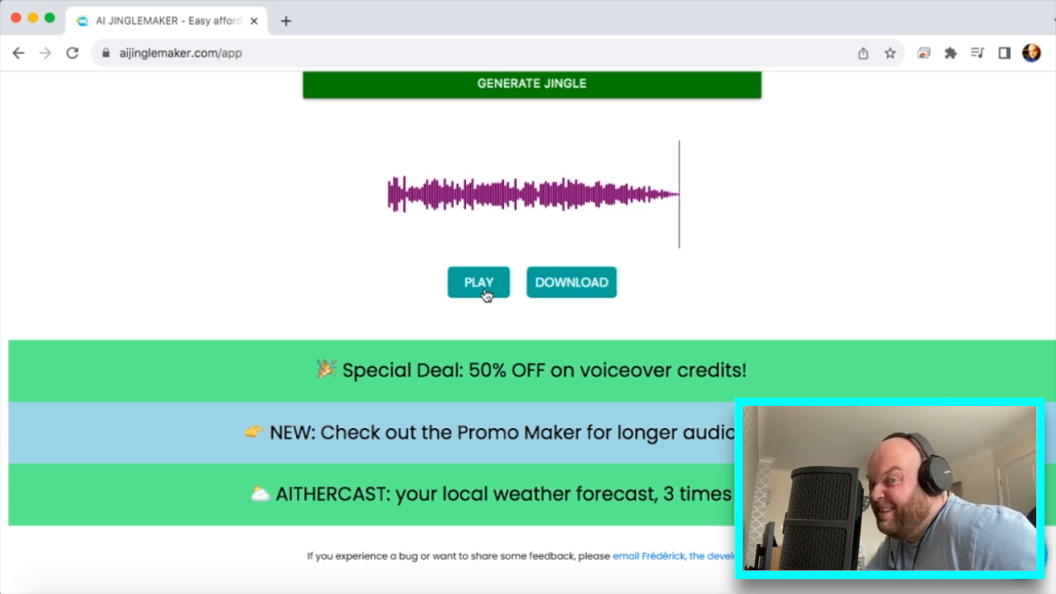
pyautogui.click(501, 290)
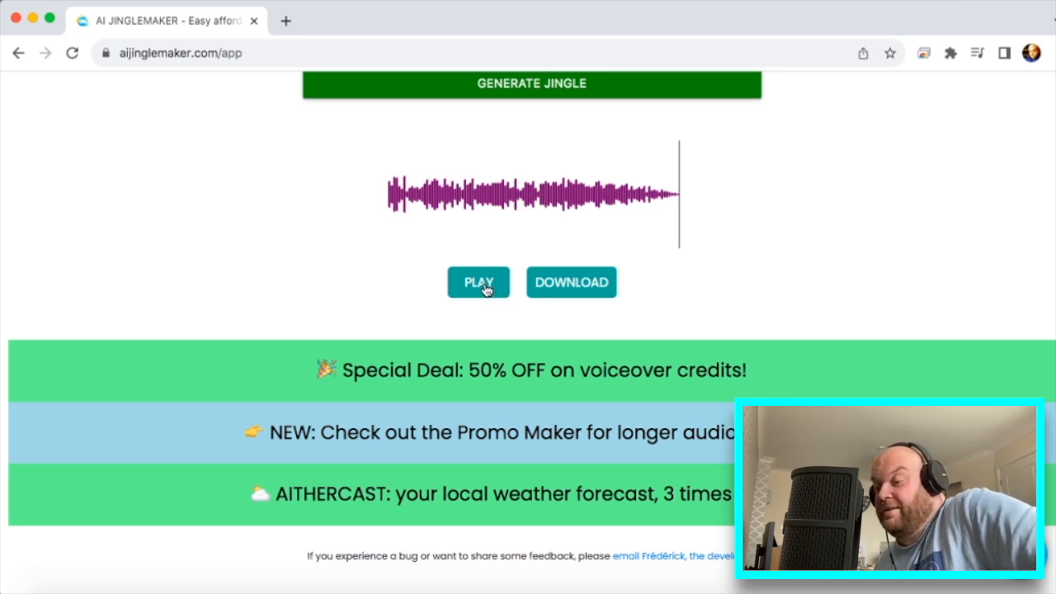
pyautogui.click(572, 286)
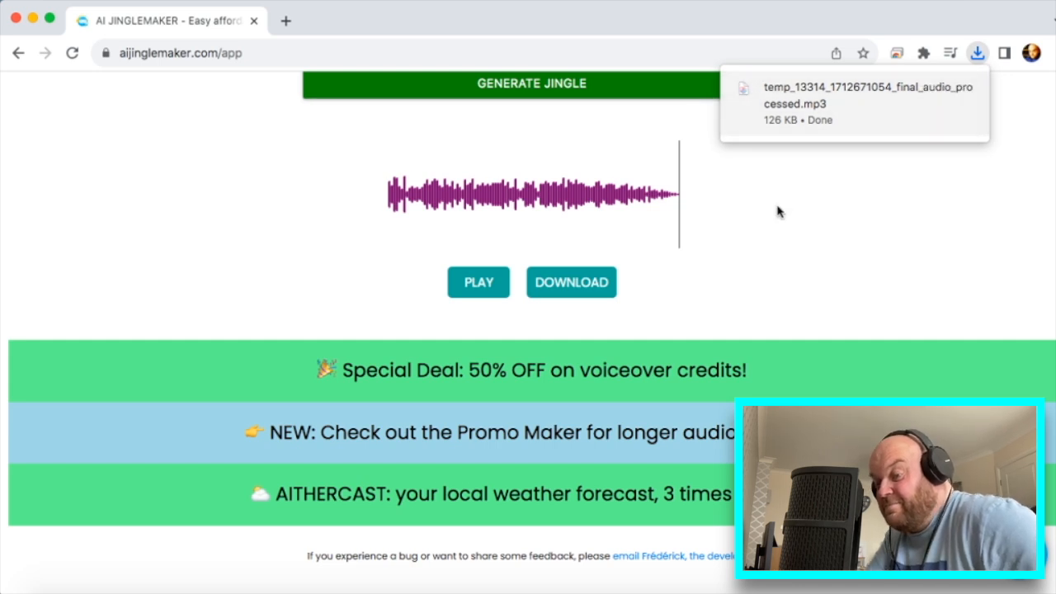
# - Review the jingle's selected sounds and play the finished jingle once more
pyautogui.scroll(-1, 787, 213)
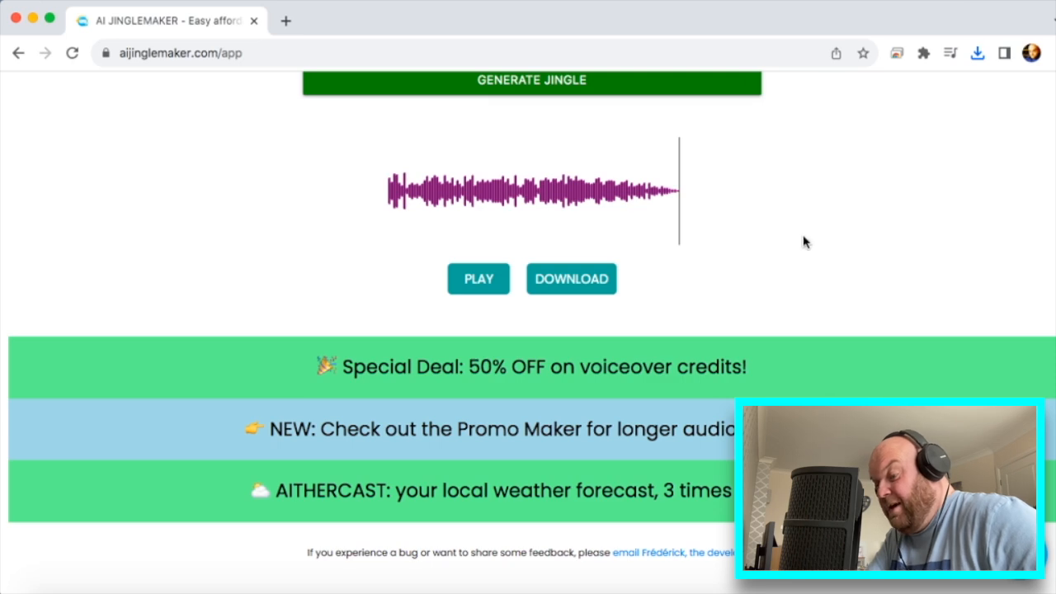
pyautogui.scroll(5, 833, 177)
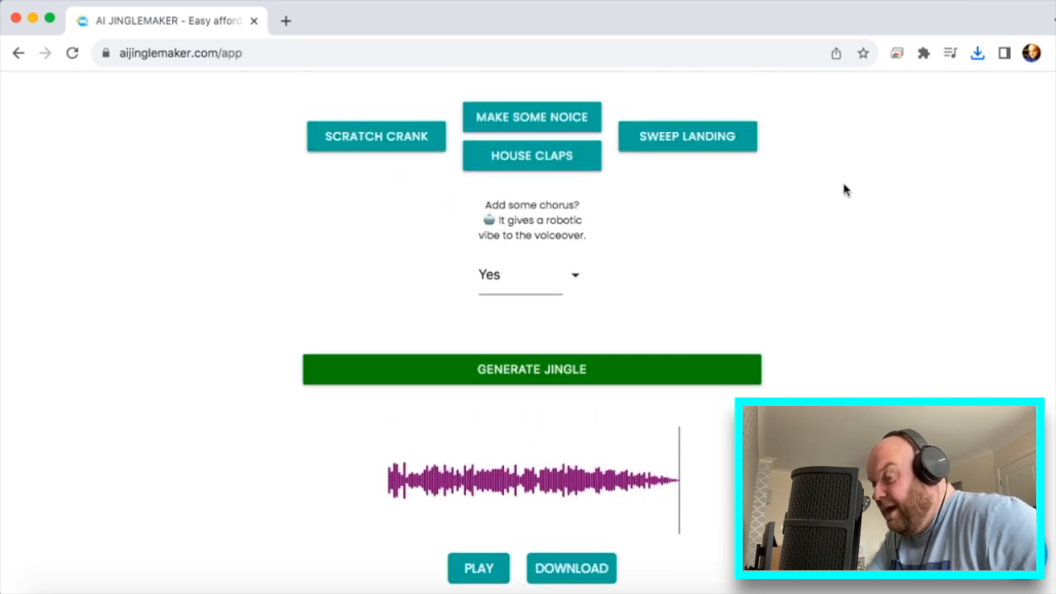
pyautogui.scroll(7, 844, 190)
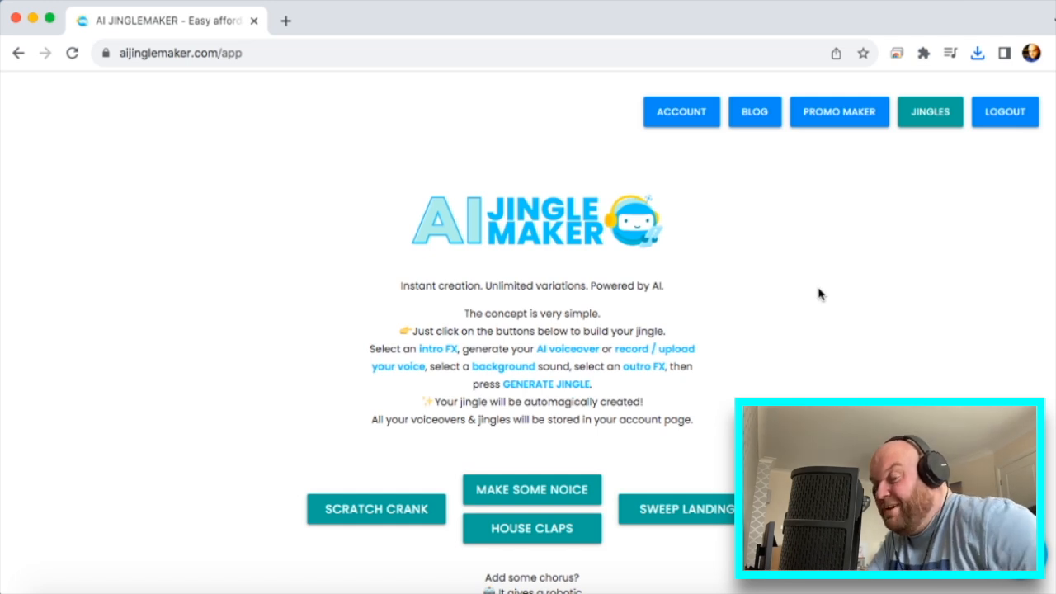
pyautogui.scroll(-6, 818, 294)
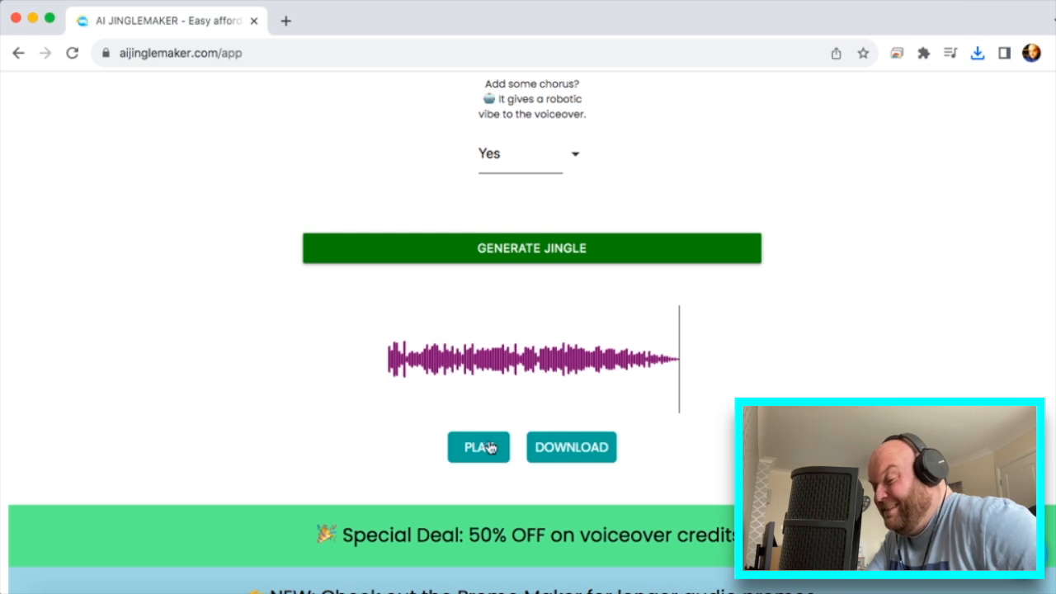
pyautogui.click(492, 445)
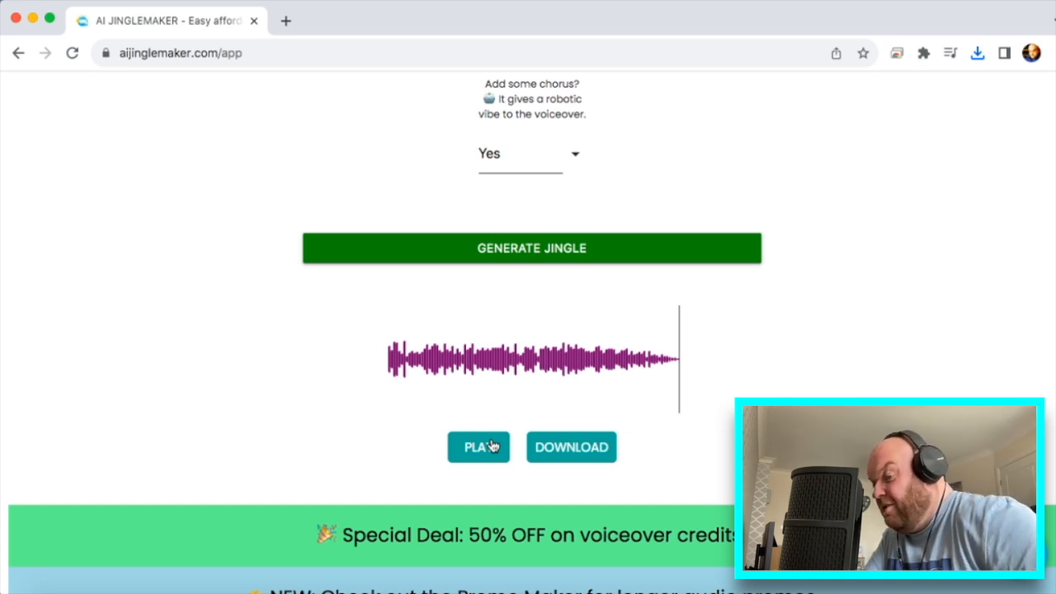
pyautogui.scroll(6, 872, 247)
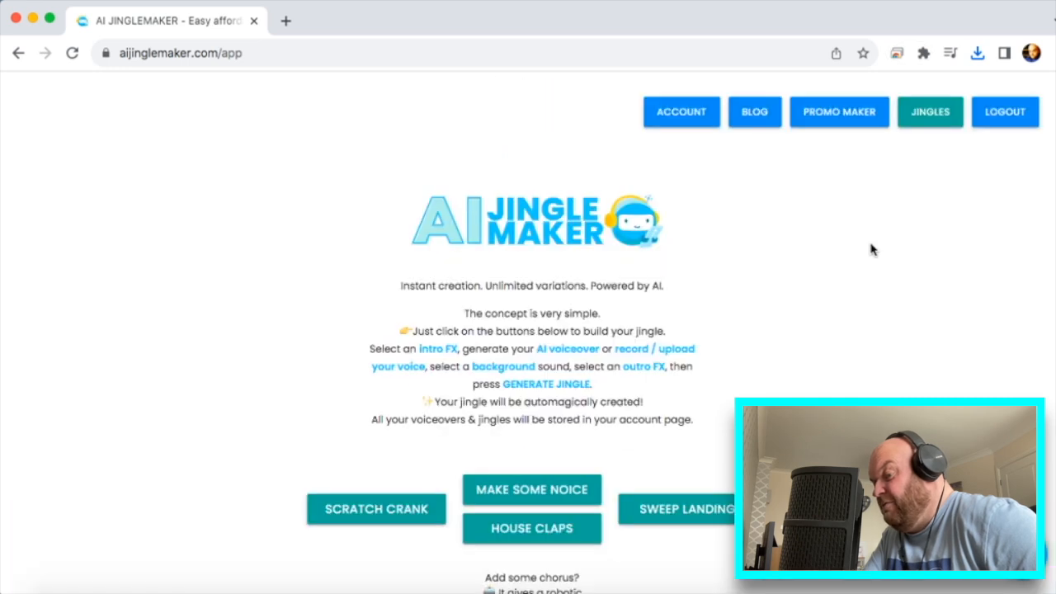